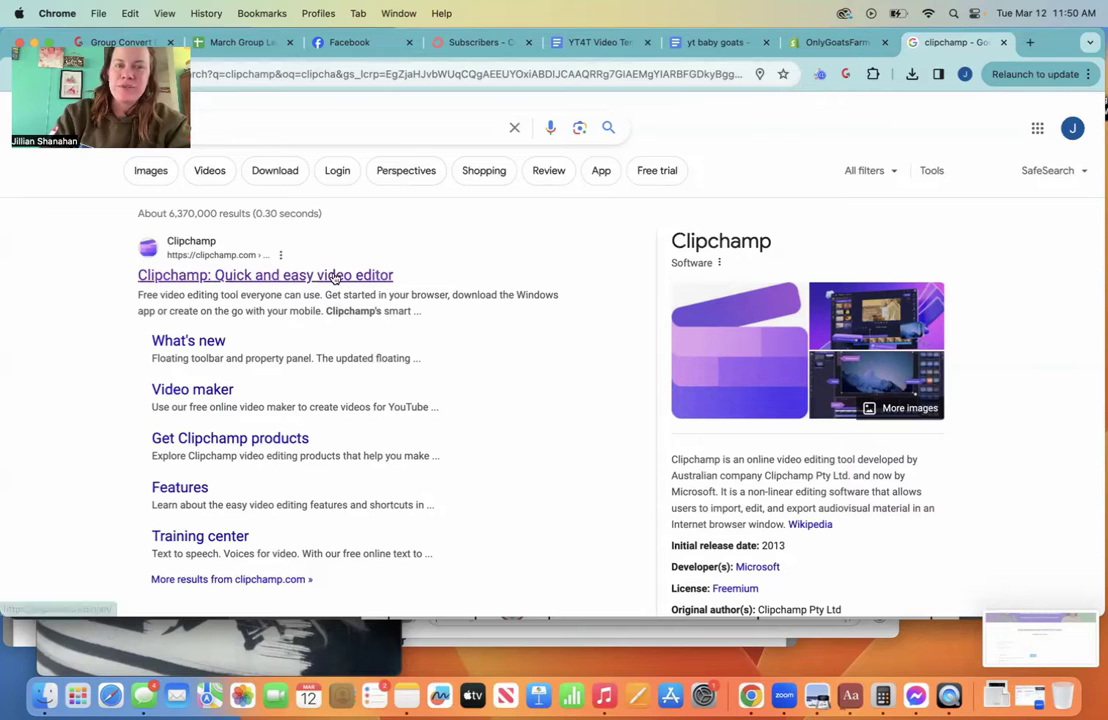
Open the Clipchamp website from the search results and compare the Free and Premium plans on its pricing page.
click(334, 276)
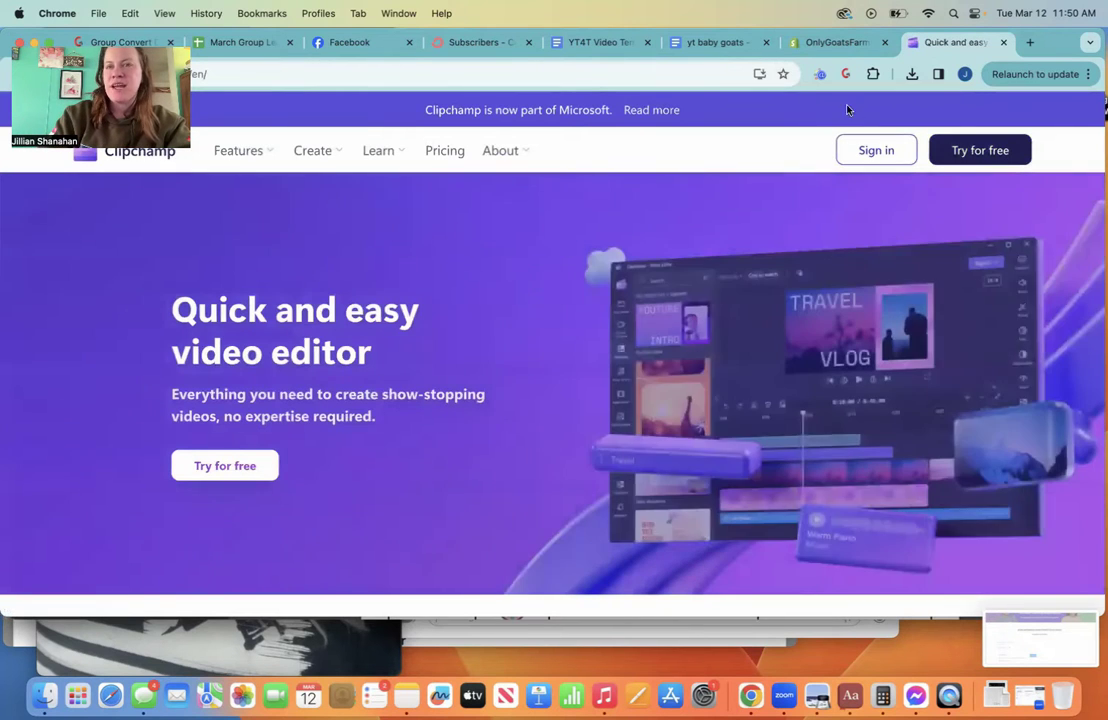
click(457, 152)
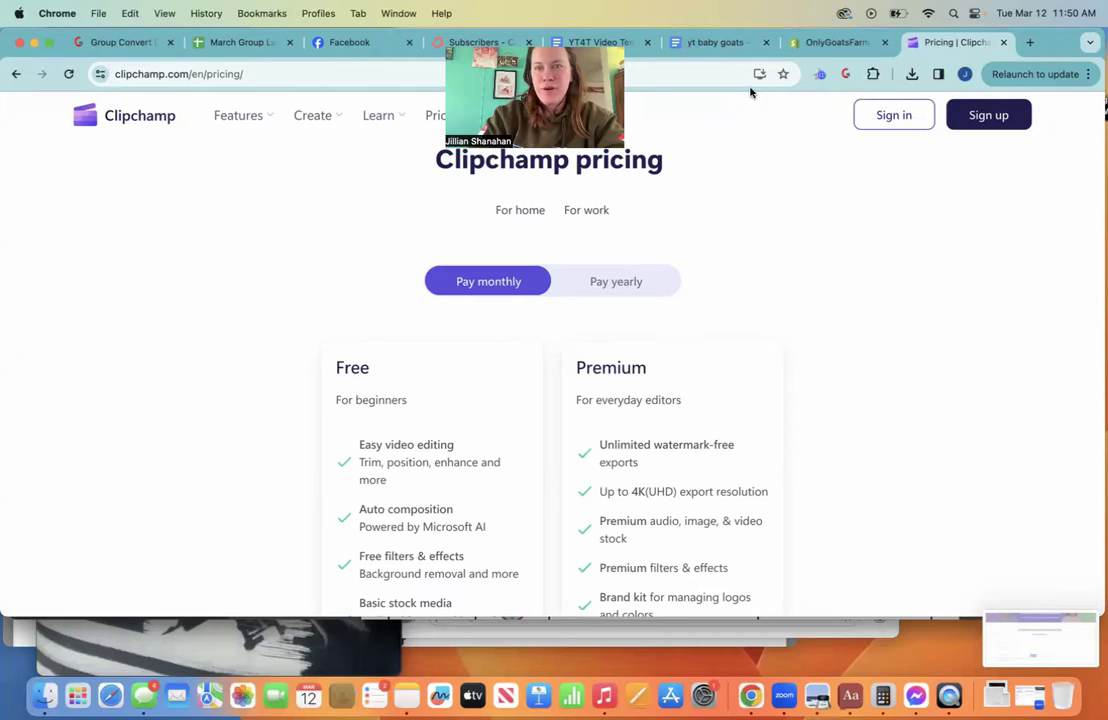
click(517, 212)
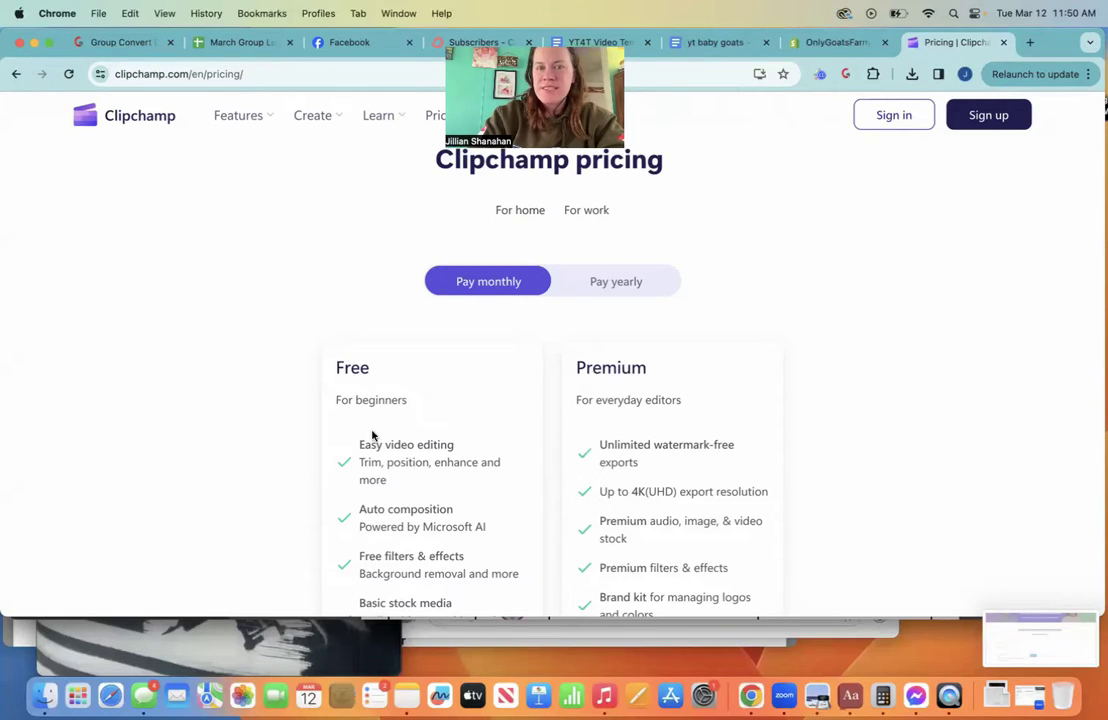
scroll(425, 466, down, 2)
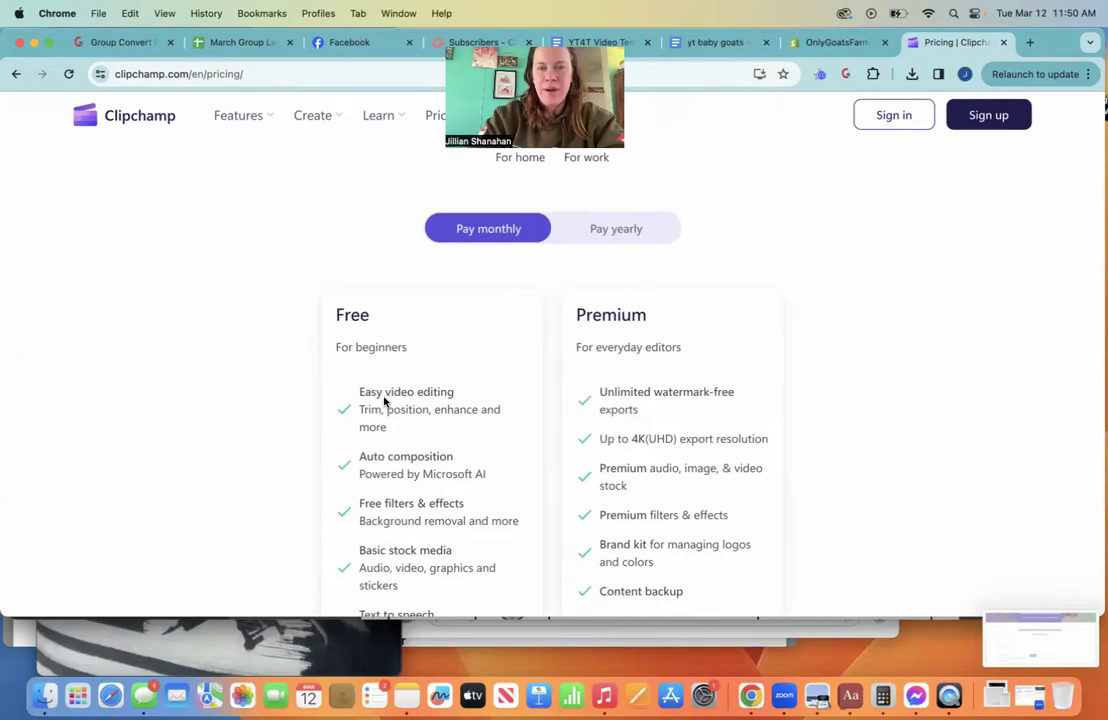
scroll(405, 455, down, 10)
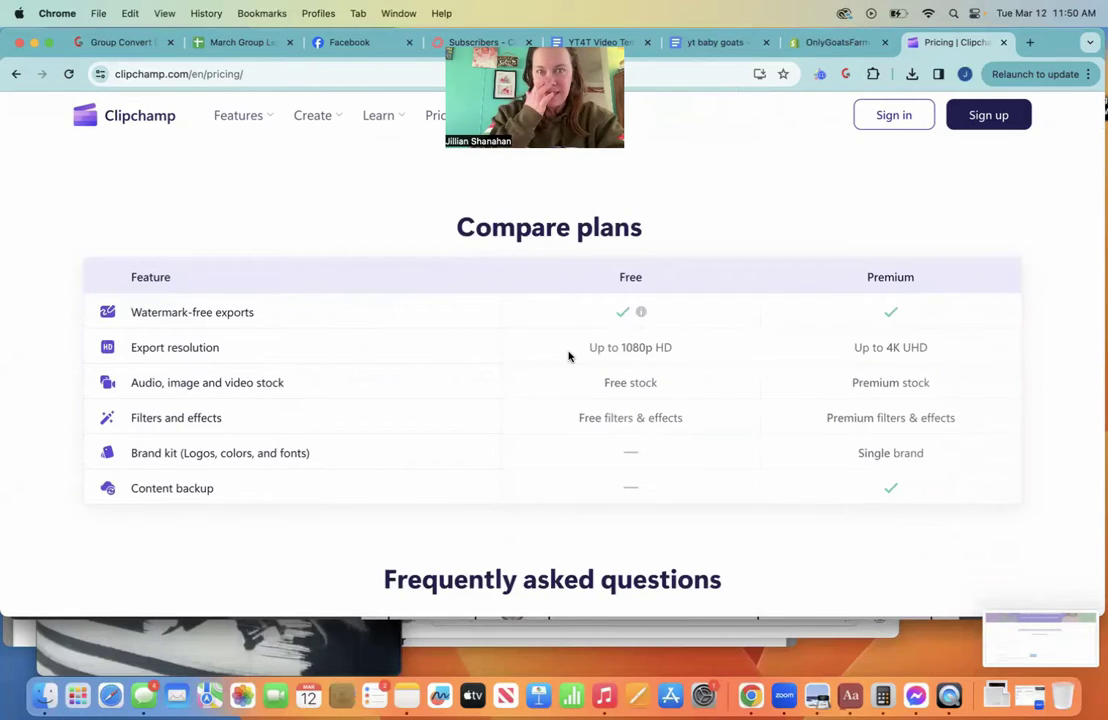
mouse_move(640, 315)
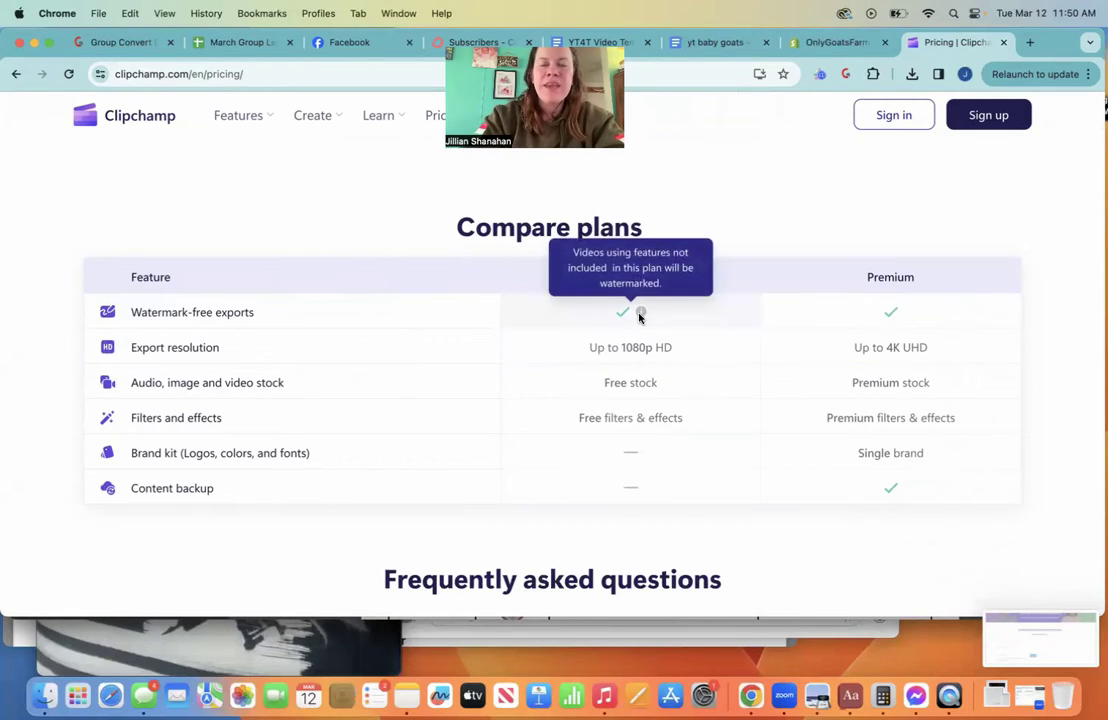
scroll(613, 475, down, 5)
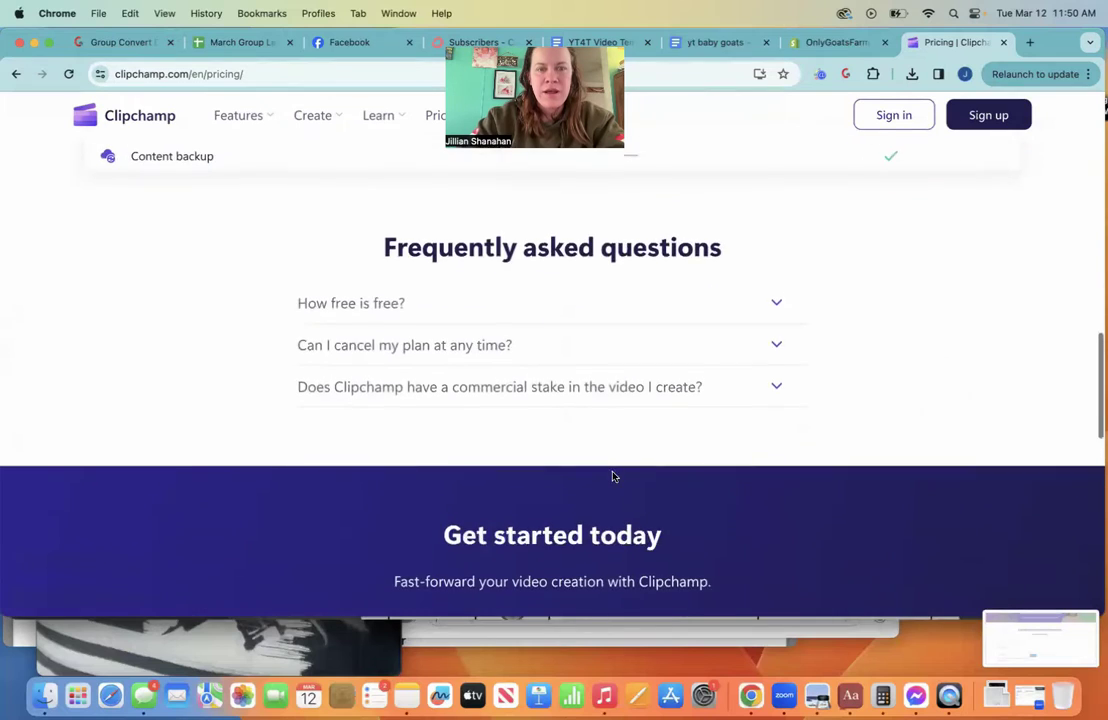
scroll(613, 475, up, 5)
scroll(717, 413, up, 3)
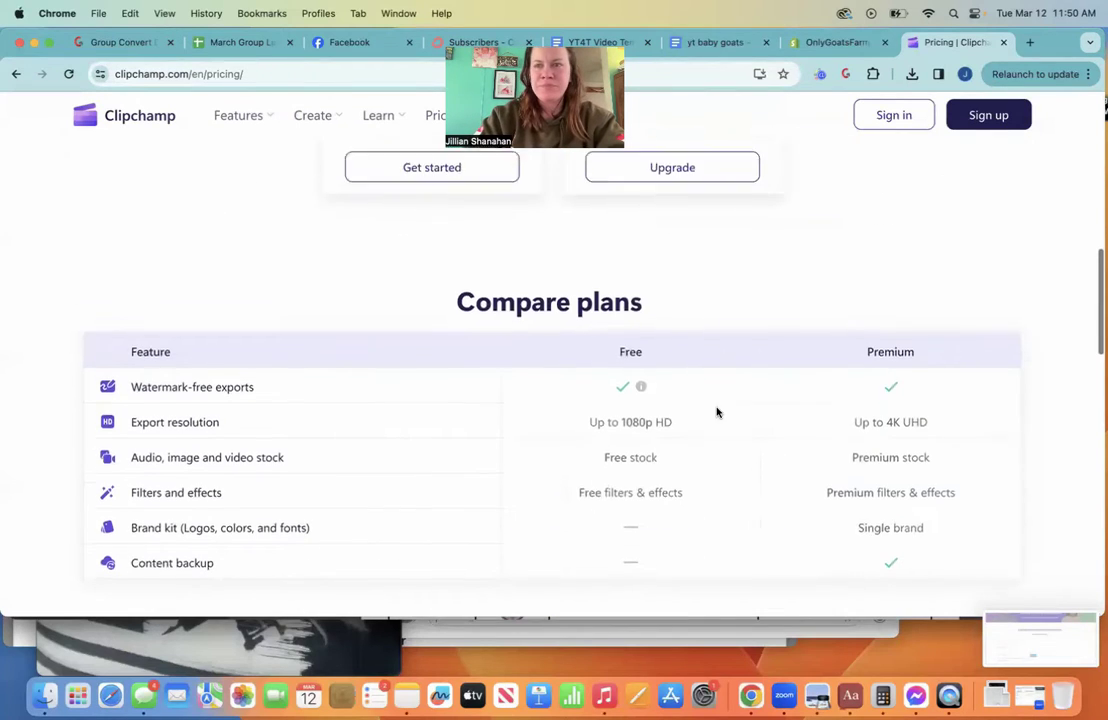
Go through sign-up to the Clipchamp home page, create a new video from scratch and dismiss the transitions tip.
click(988, 116)
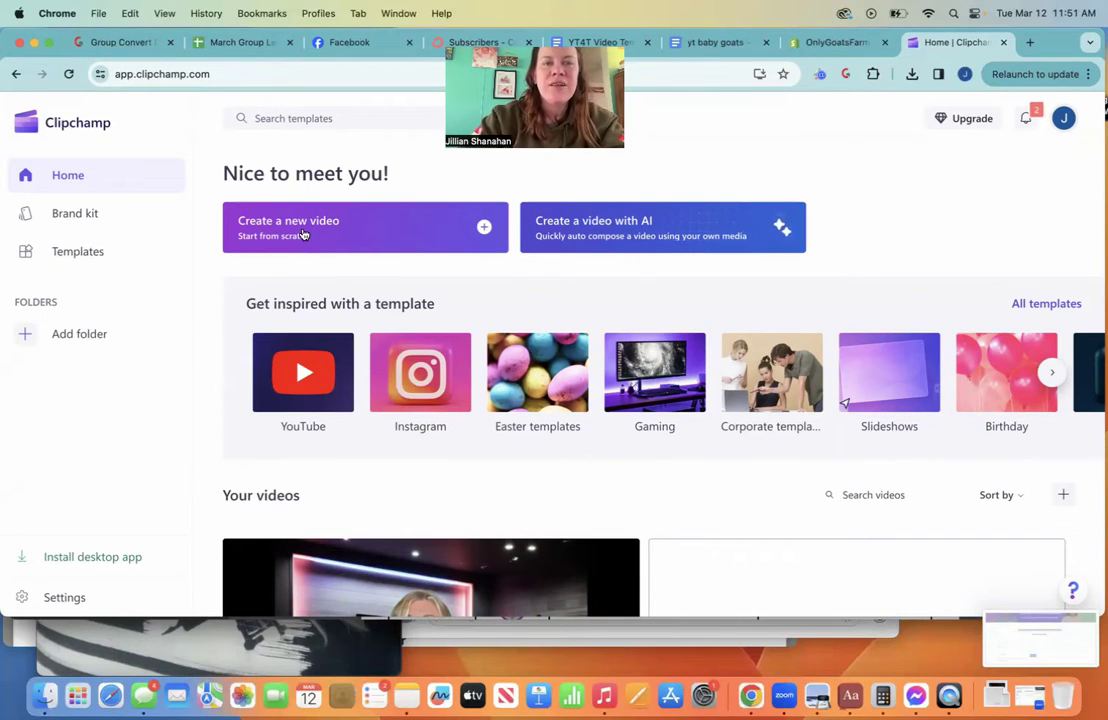
click(303, 234)
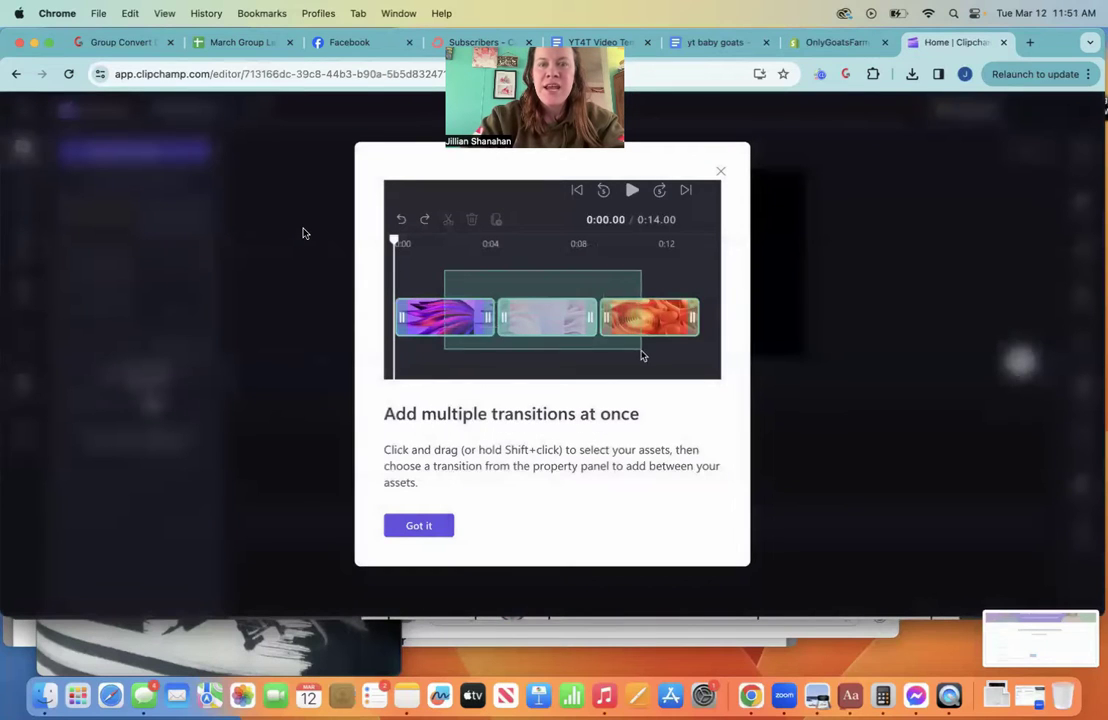
click(420, 533)
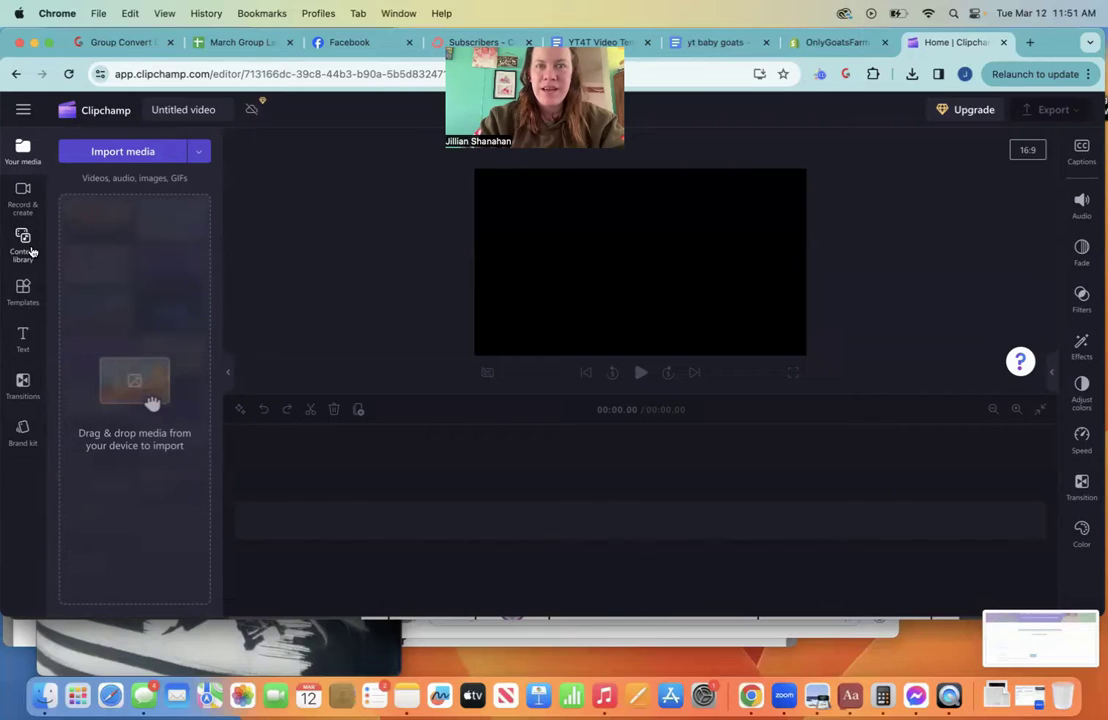
Start a Screen and camera recording and allow access to the camera and microphone.
click(20, 211)
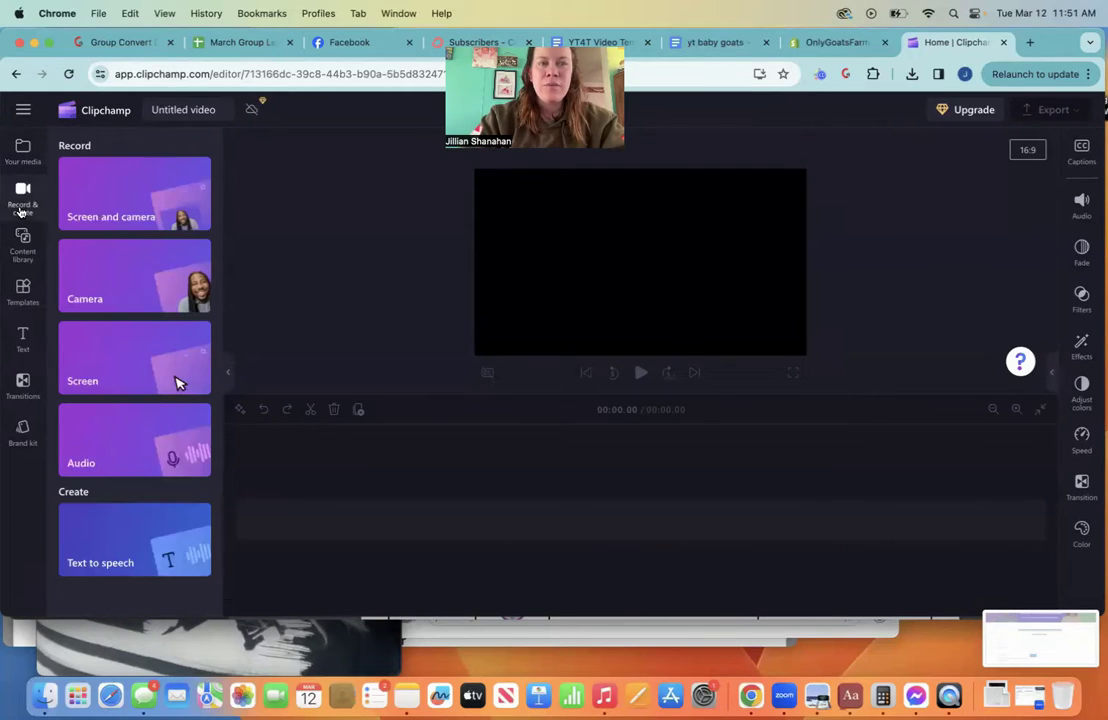
click(95, 175)
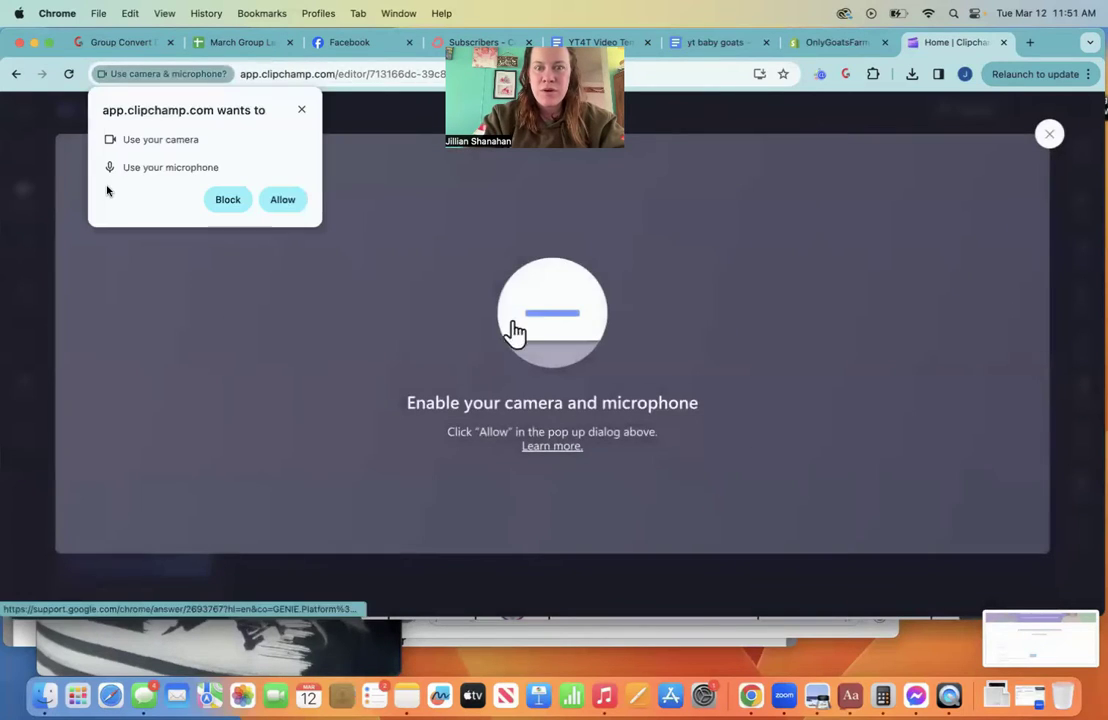
click(282, 200)
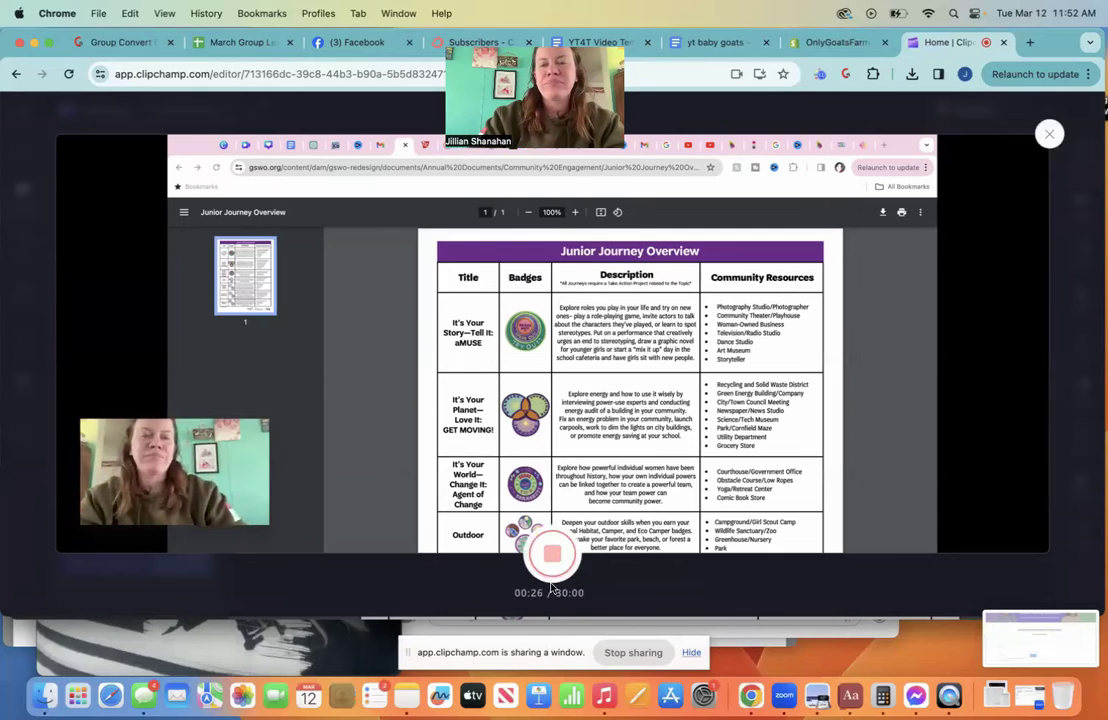
Stop the recording, save it for editing and allow the site to download multiple files.
click(555, 569)
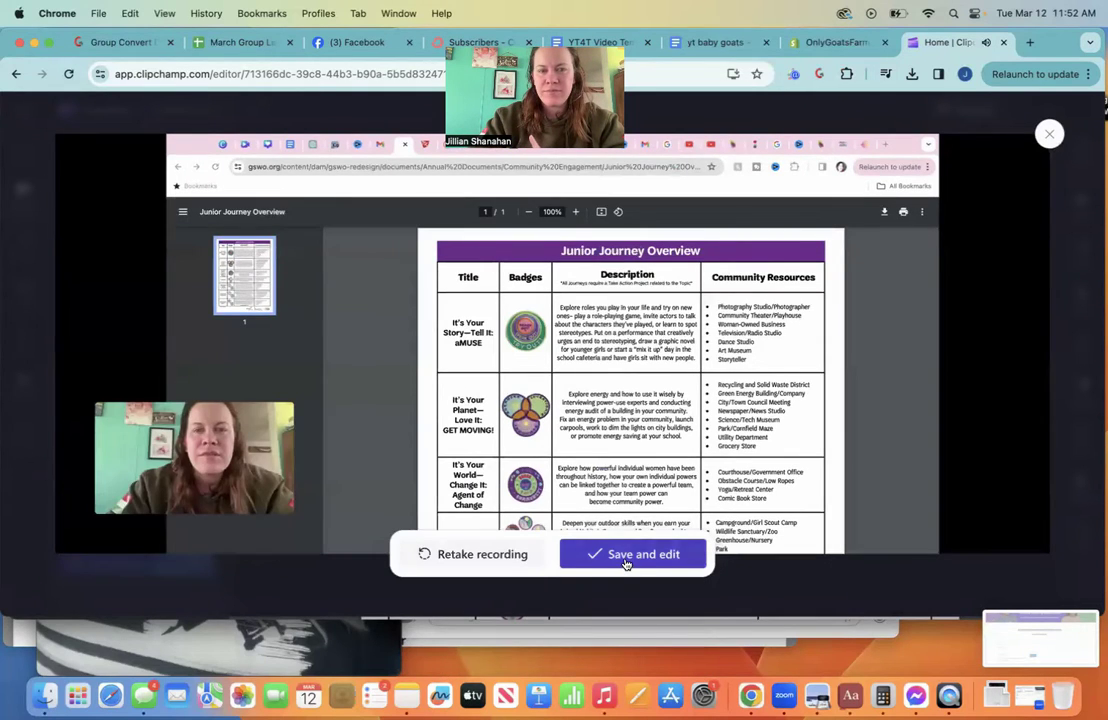
click(626, 560)
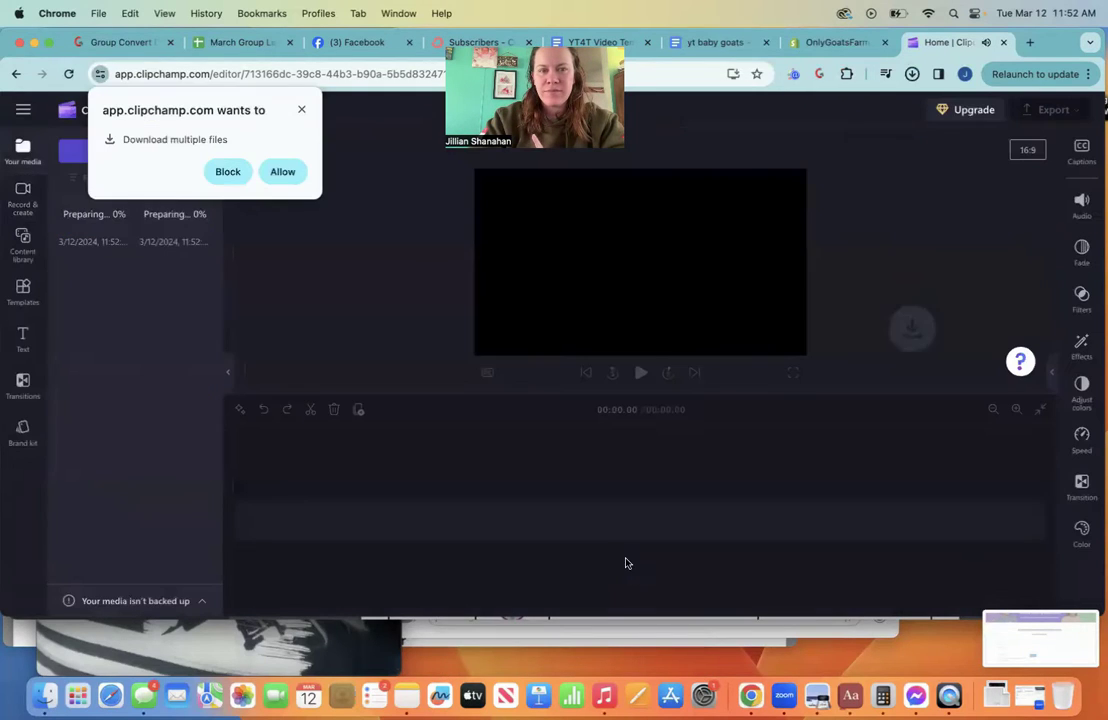
click(284, 172)
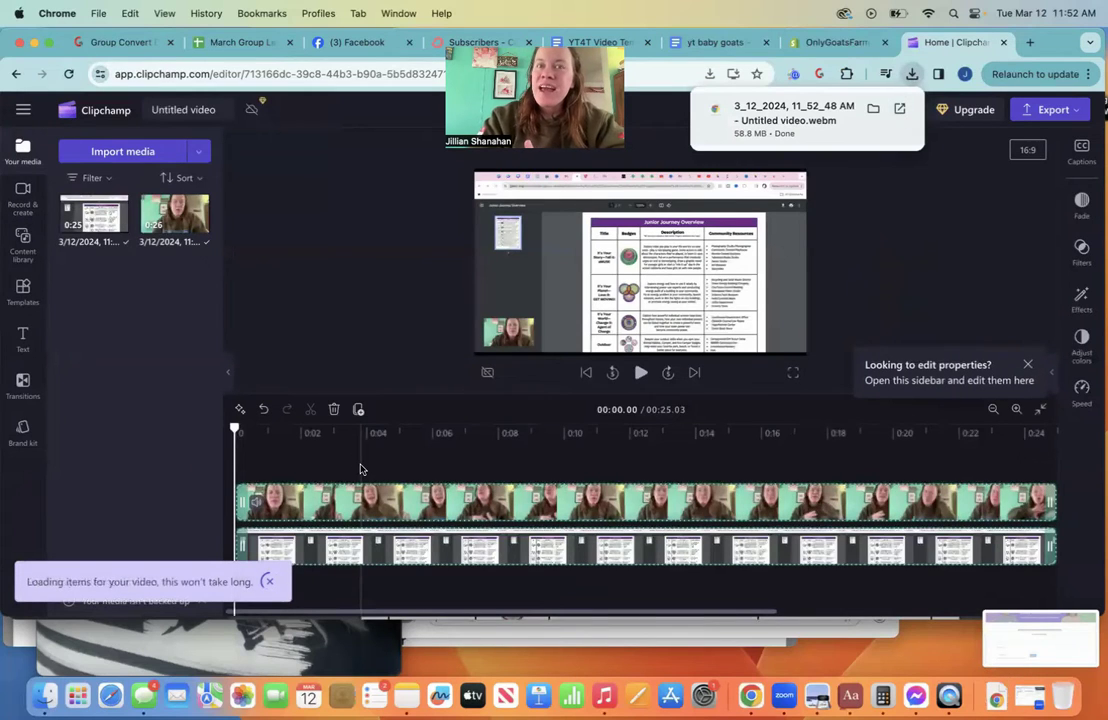
Split the webcam and screen clips together at 00:01.53 and delete their opening segments.
click(281, 512)
key(space)
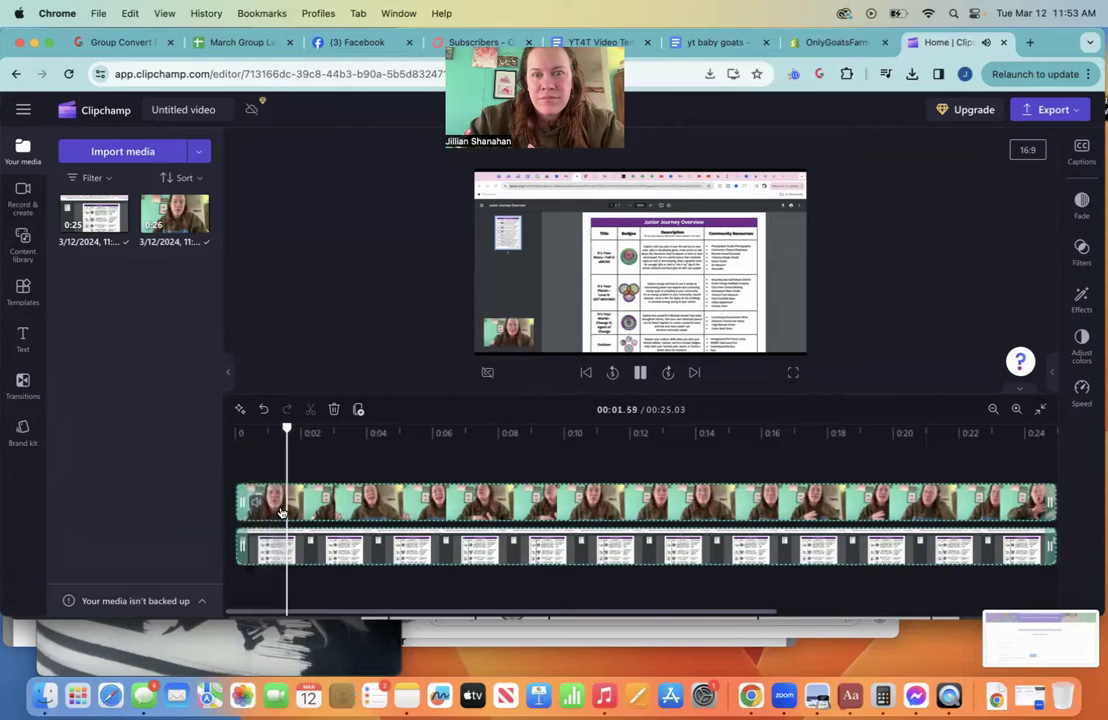
key(space)
click(266, 458)
click(251, 437)
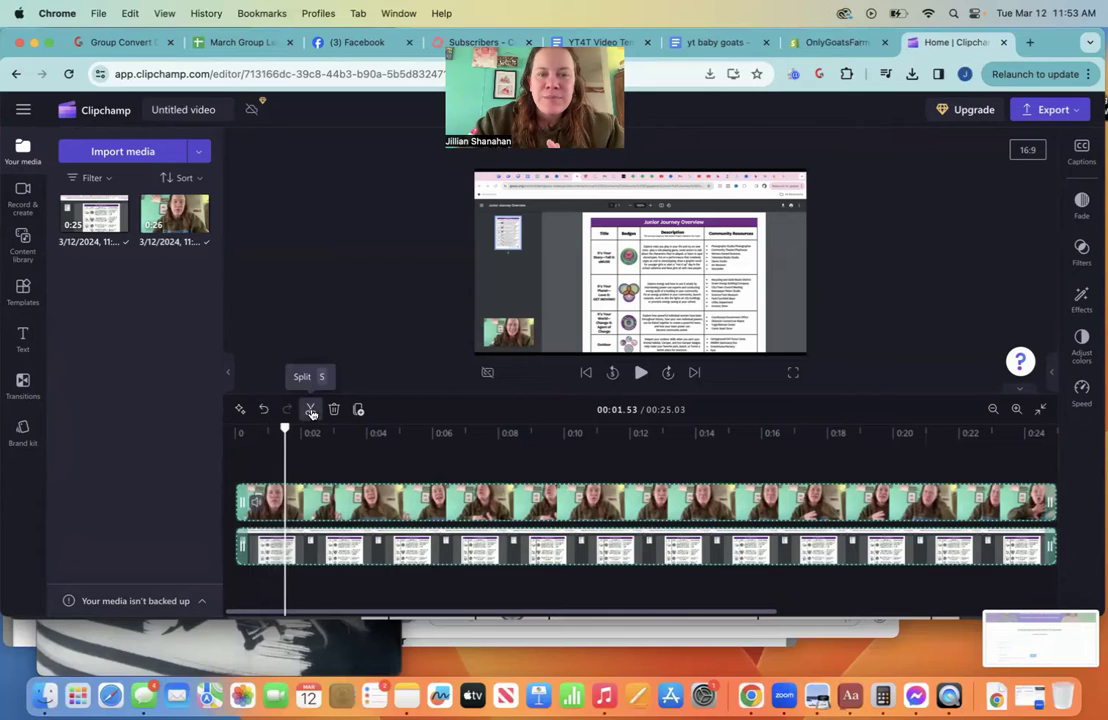
click(311, 411)
click(265, 492)
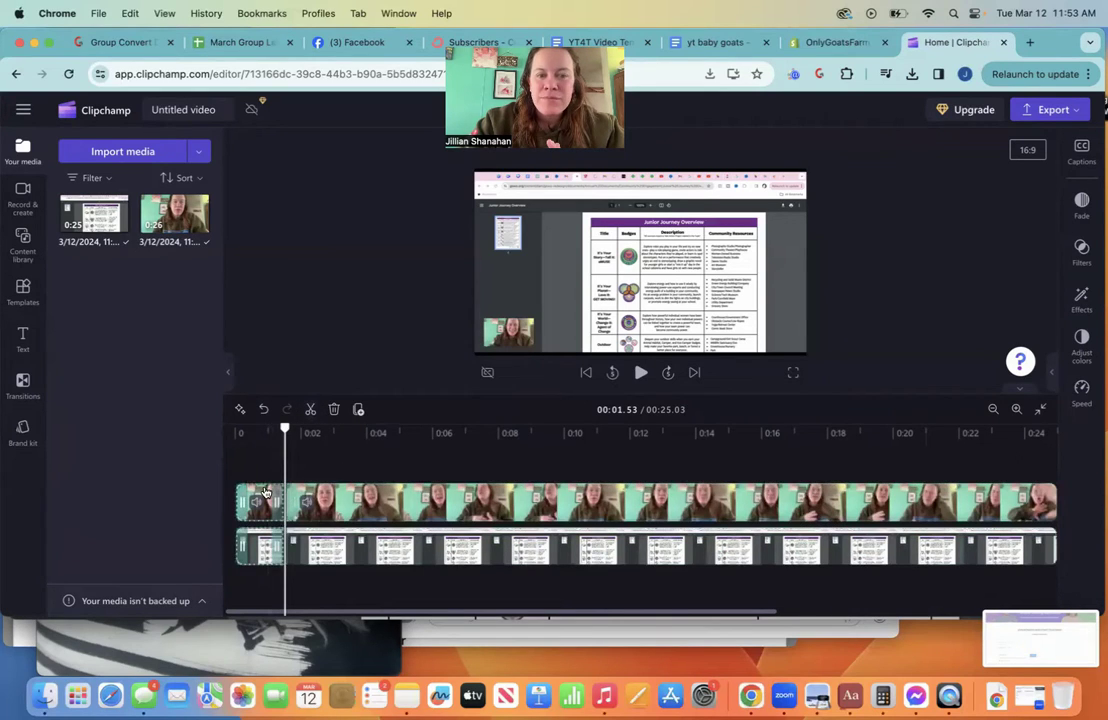
key(Delete)
Delete all visual gaps from the timeline.
mouse_move(259, 501)
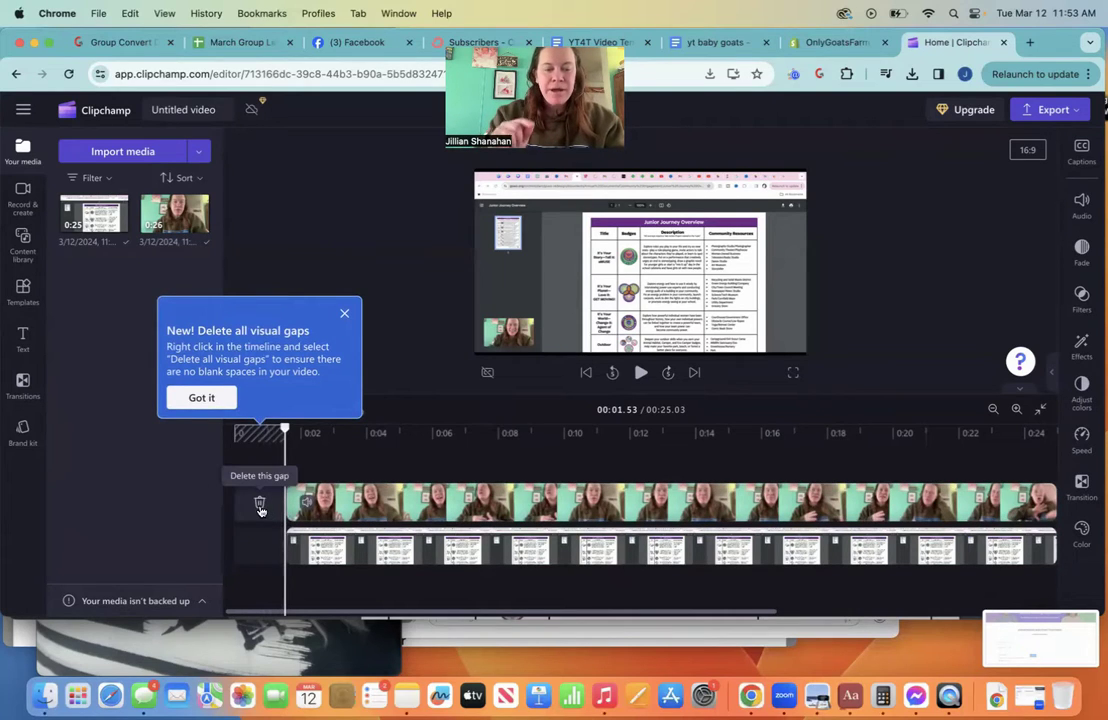
right_click(259, 509)
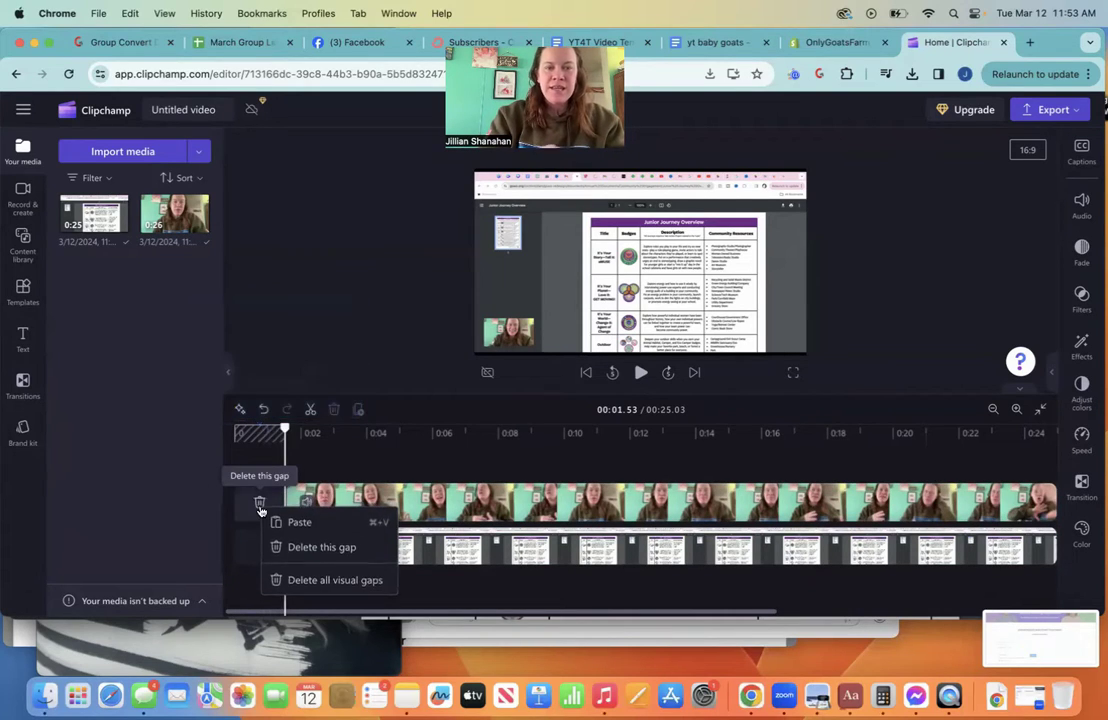
click(312, 581)
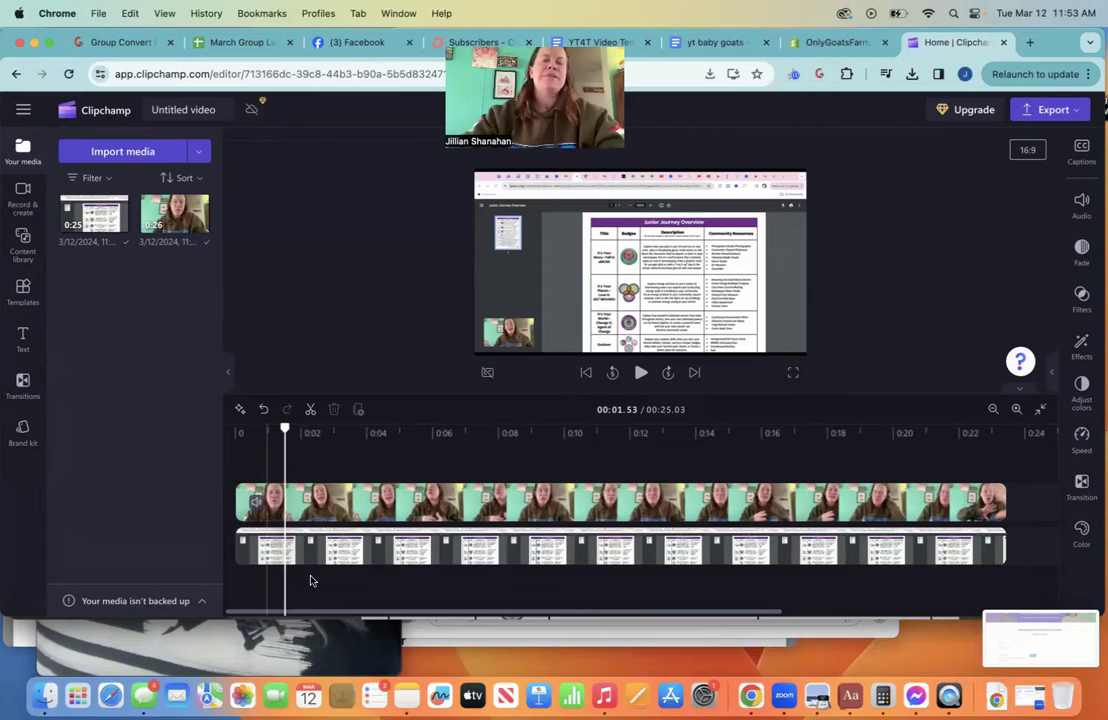
Enlarge the webcam overlay to about a third of the frame's width, placed in the lower-left corner of the video.
drag(310, 580, 300, 512)
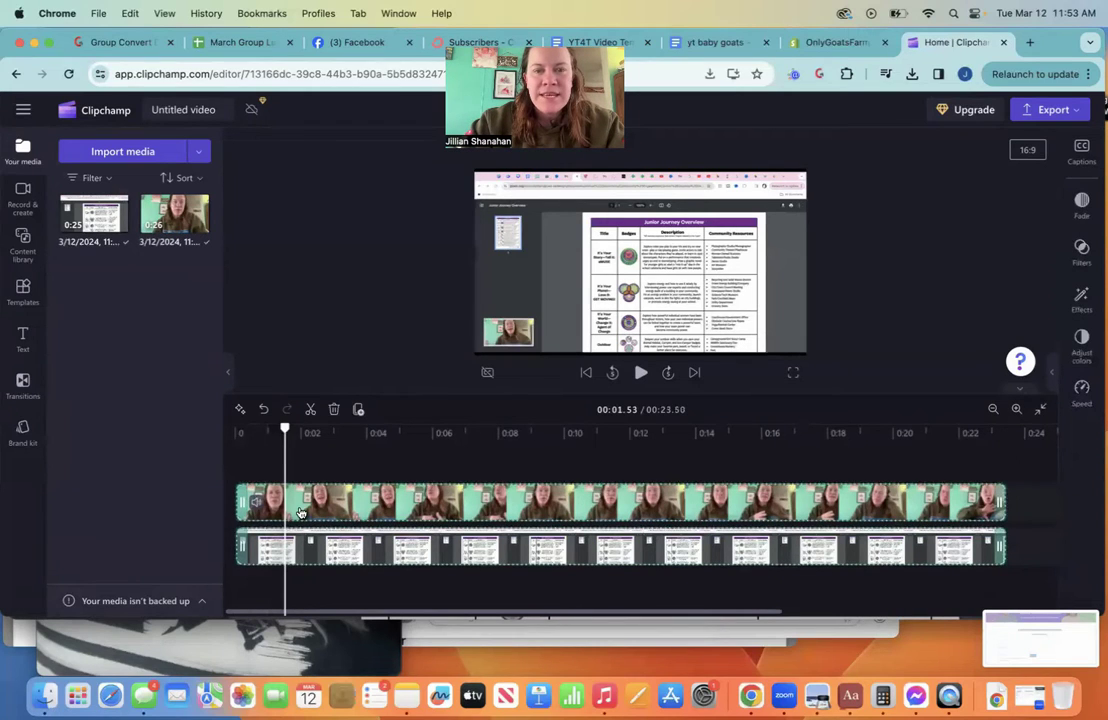
click(508, 332)
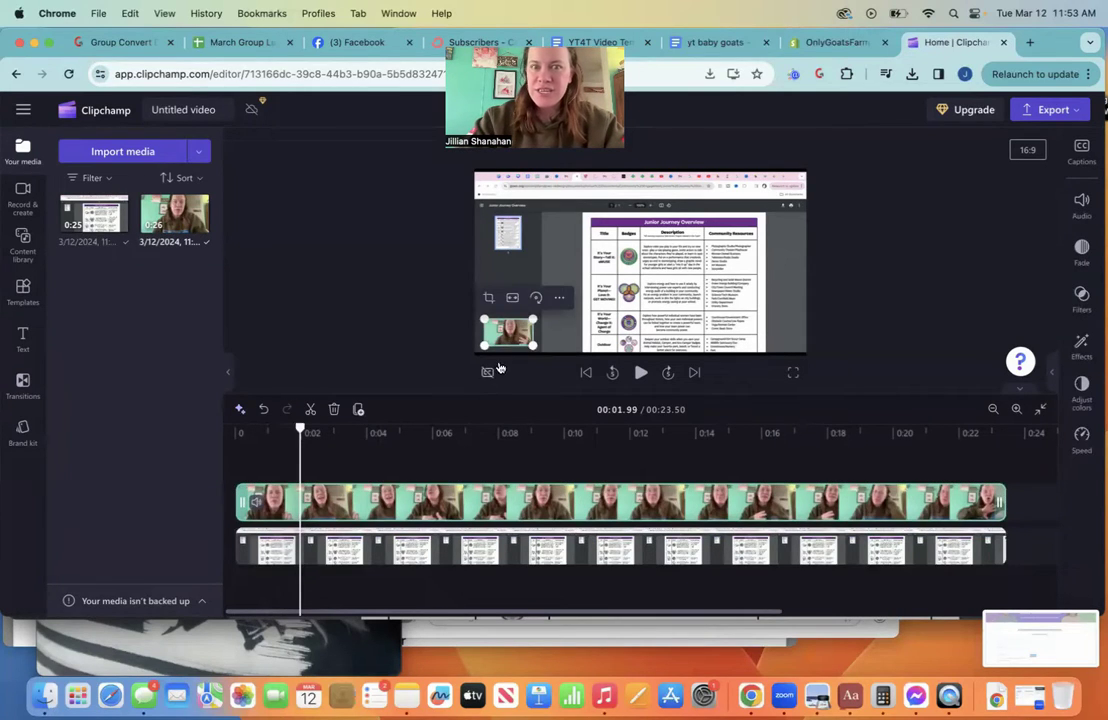
drag(532, 320, 681, 240)
drag(640, 285, 610, 292)
drag(678, 240, 543, 315)
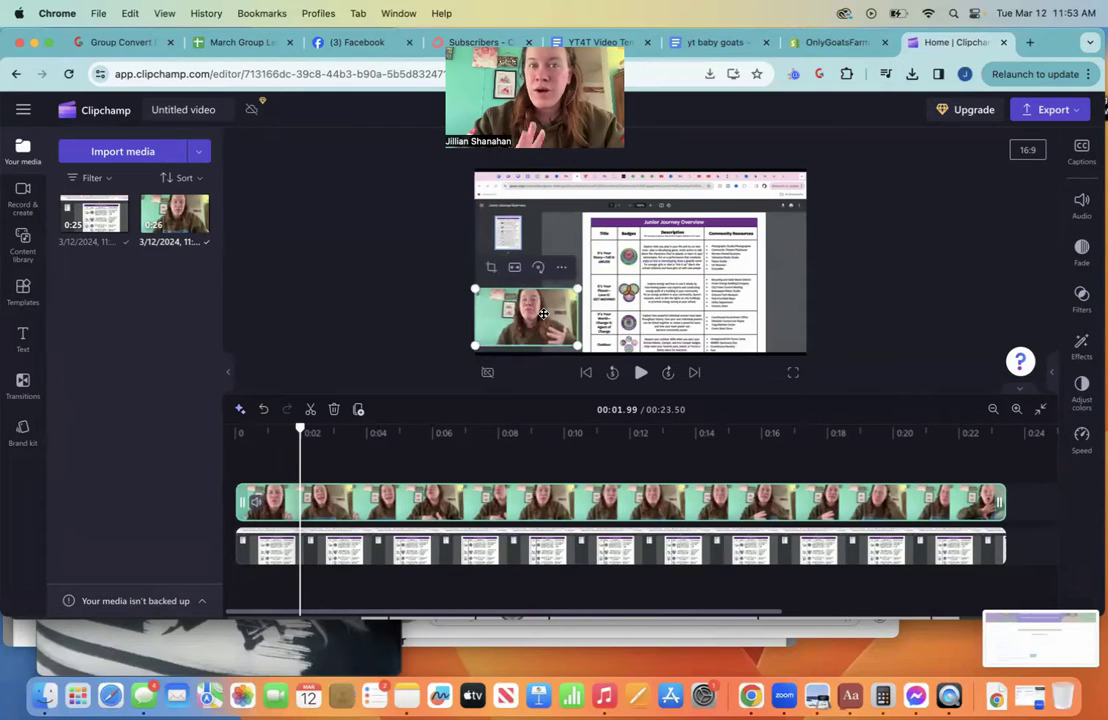
Split the webcam clip at 00:01.96 and move the first segment's overlay to the upper-left corner of the video.
click(310, 409)
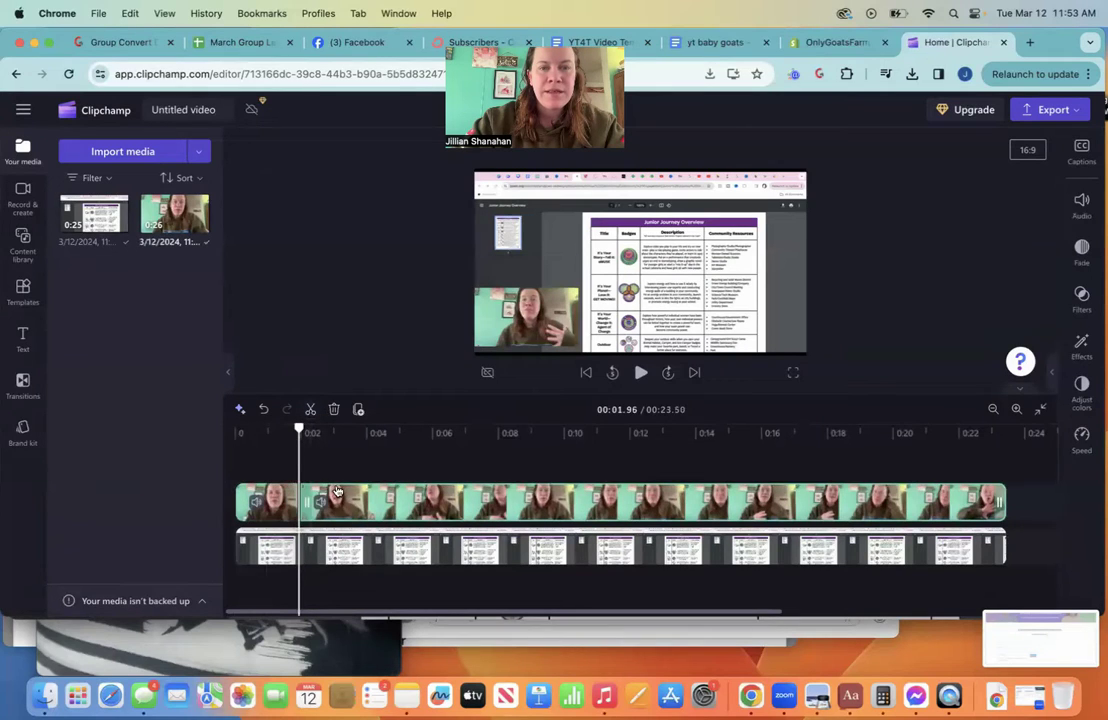
click(270, 500)
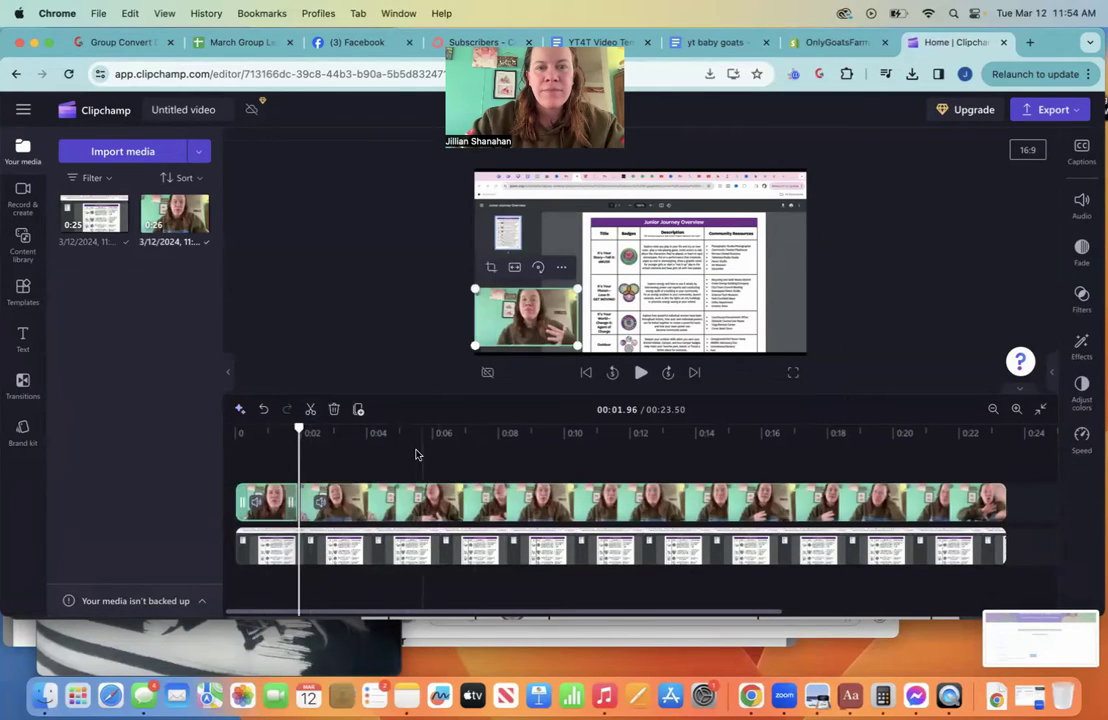
drag(527, 318, 553, 203)
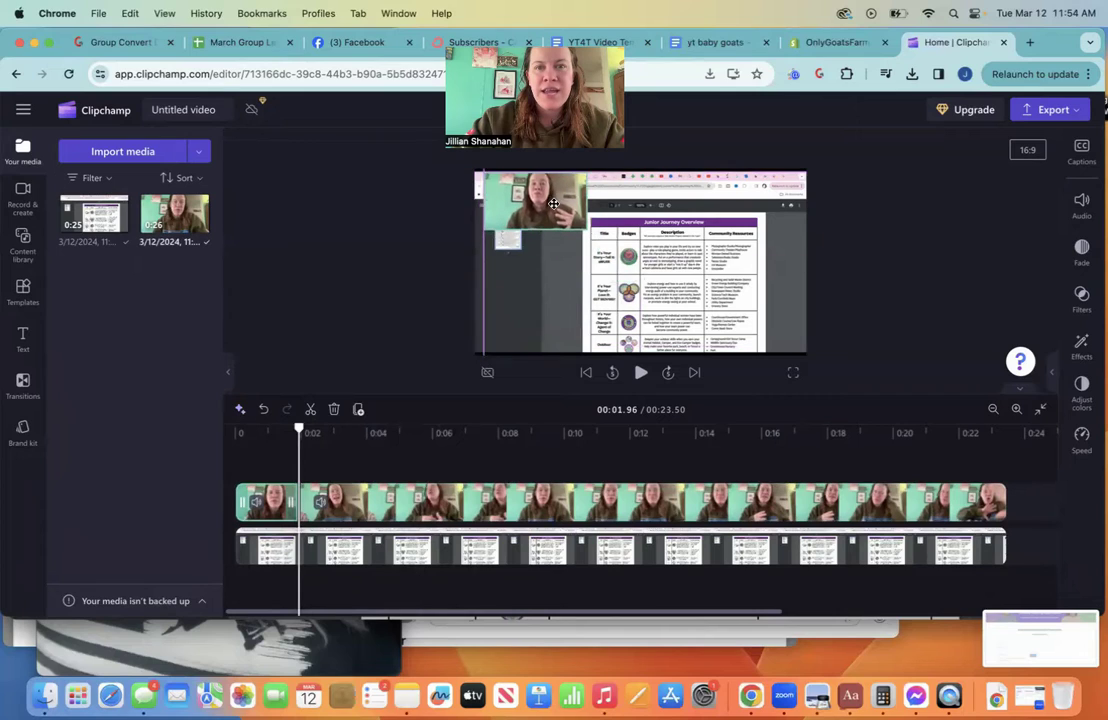
Play the video across the webcam split to check how the overlay changes position.
click(285, 438)
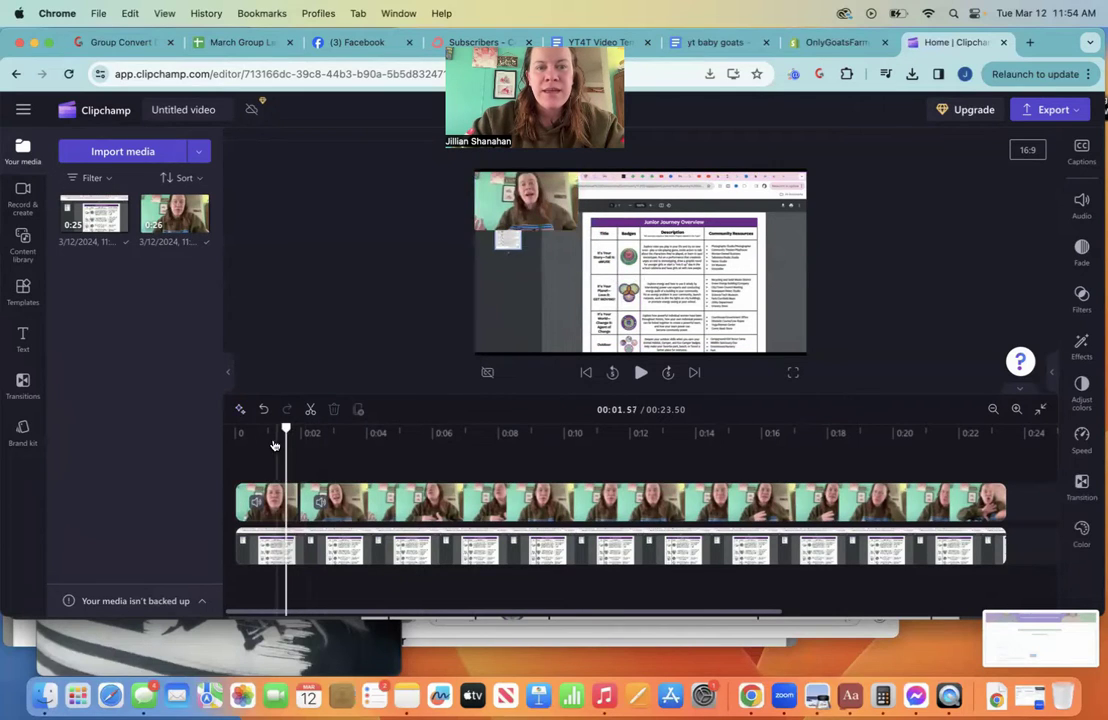
key(space)
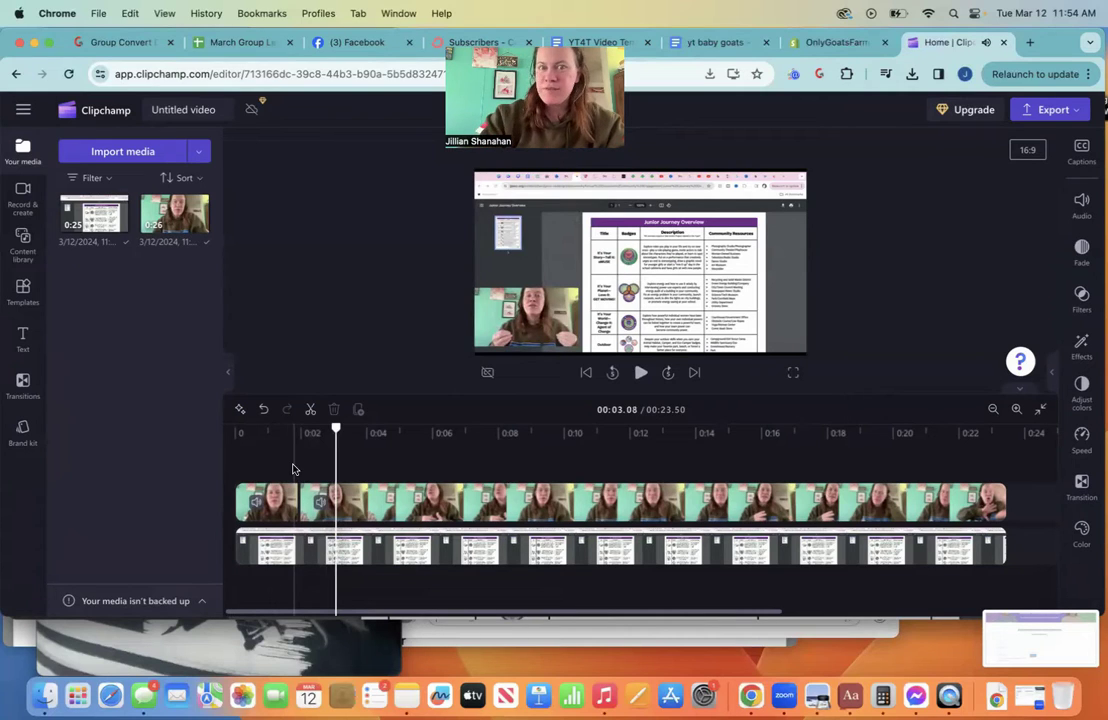
click(268, 433)
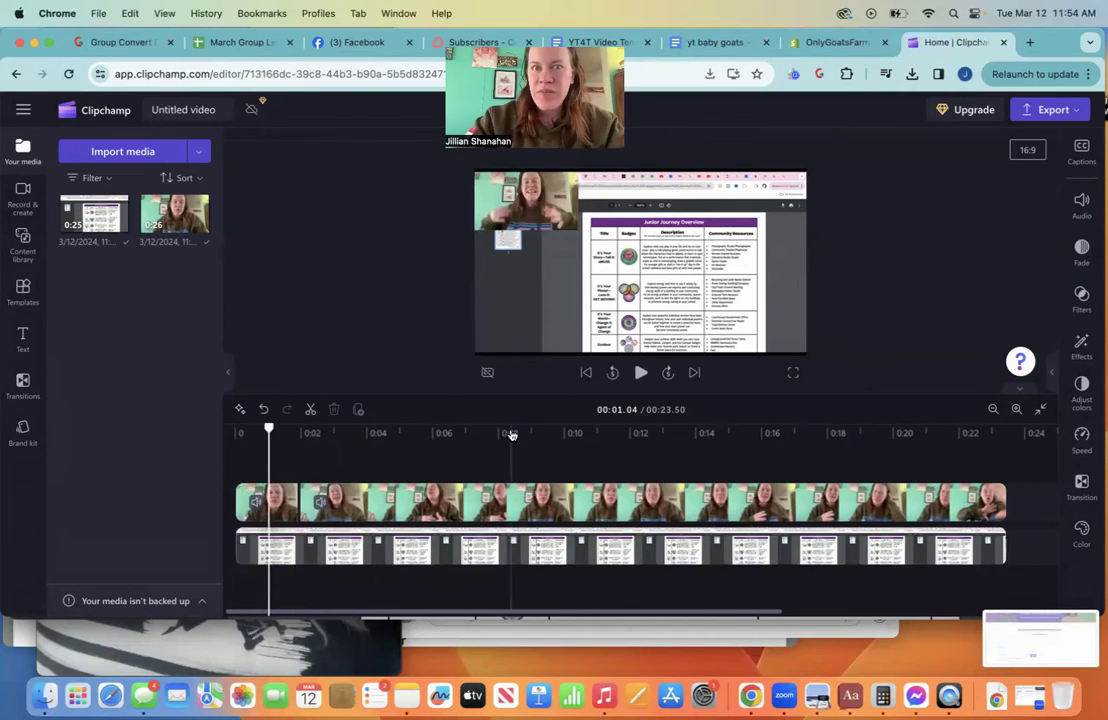
Move the first webcam segment's overlay down along the left edge to just above the lower-left corner of the video.
click(310, 548)
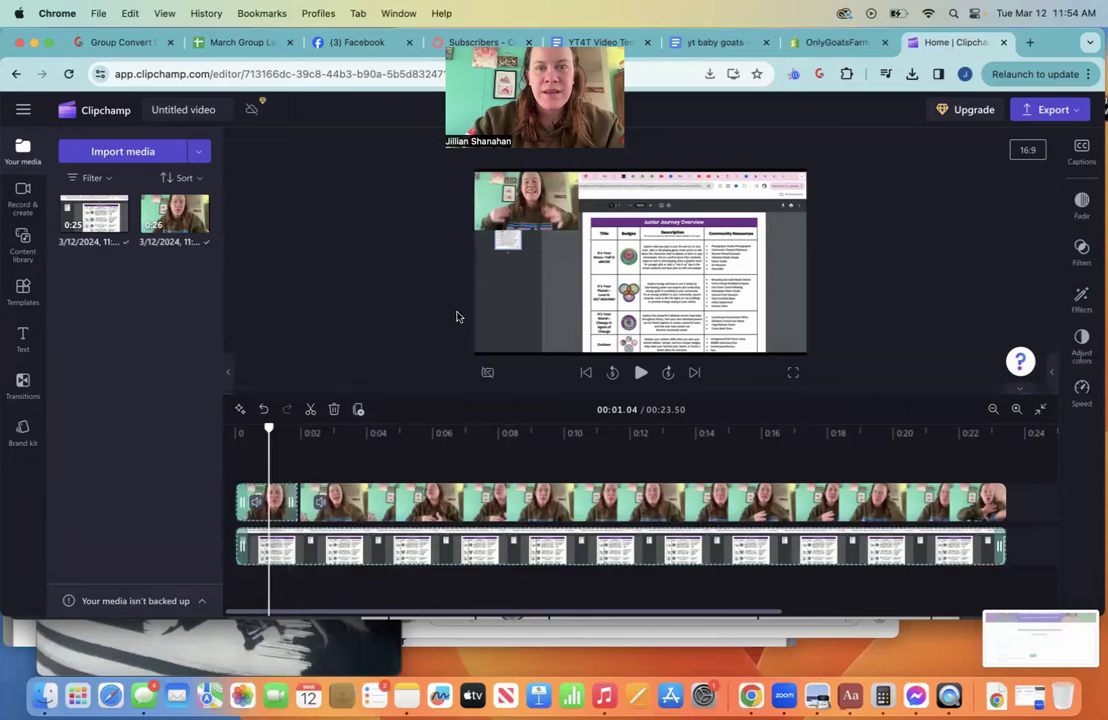
click(539, 208)
drag(539, 208, 529, 308)
click(529, 215)
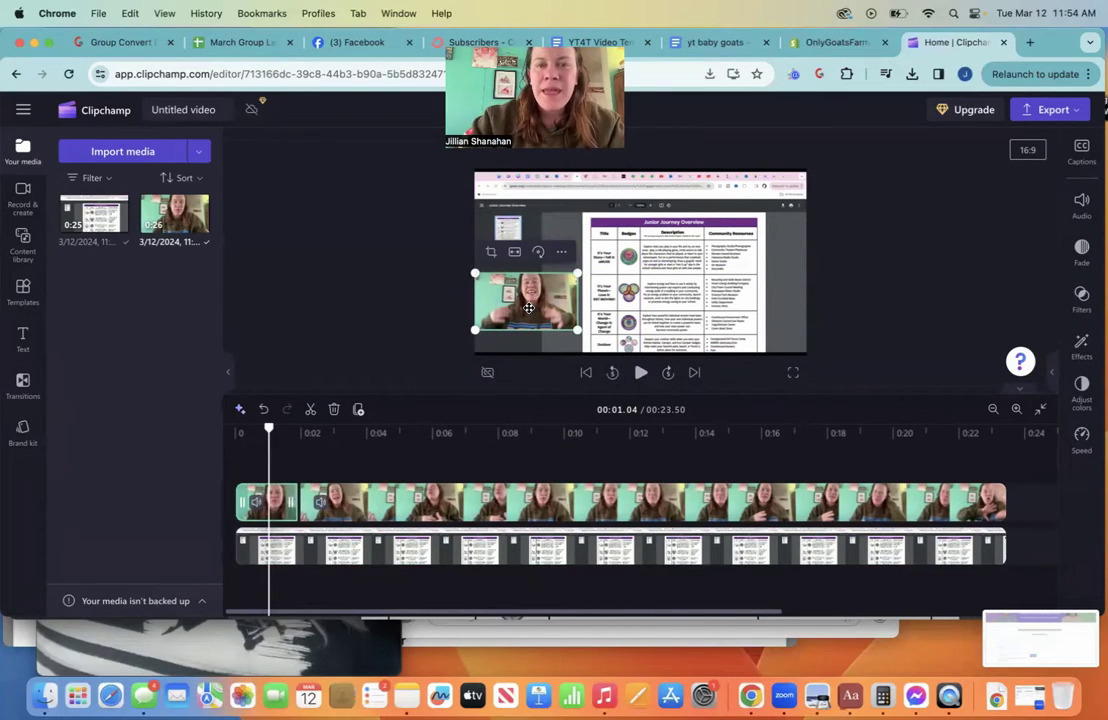
click(526, 308)
click(523, 306)
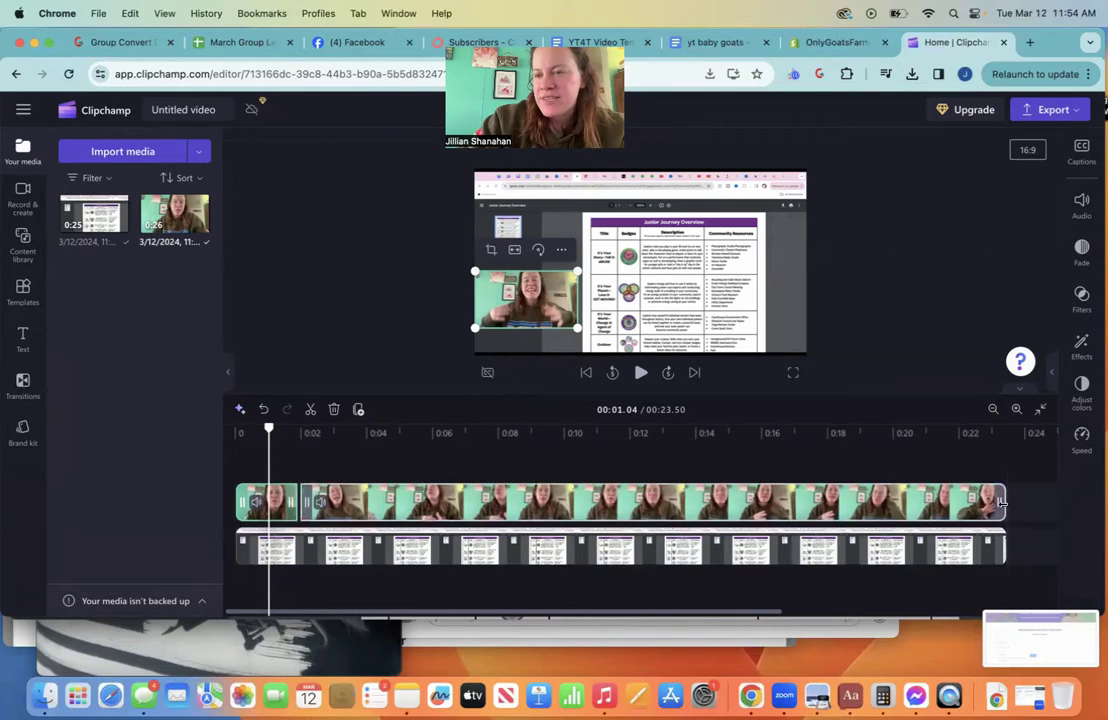
Trim the screen recording to end at about 00:10.58 and remove the first webcam segment so the rest starts at zero.
mouse_move(1001, 501)
mouse_down()
mouse_move(925, 508)
mouse_move(1003, 505)
mouse_up()
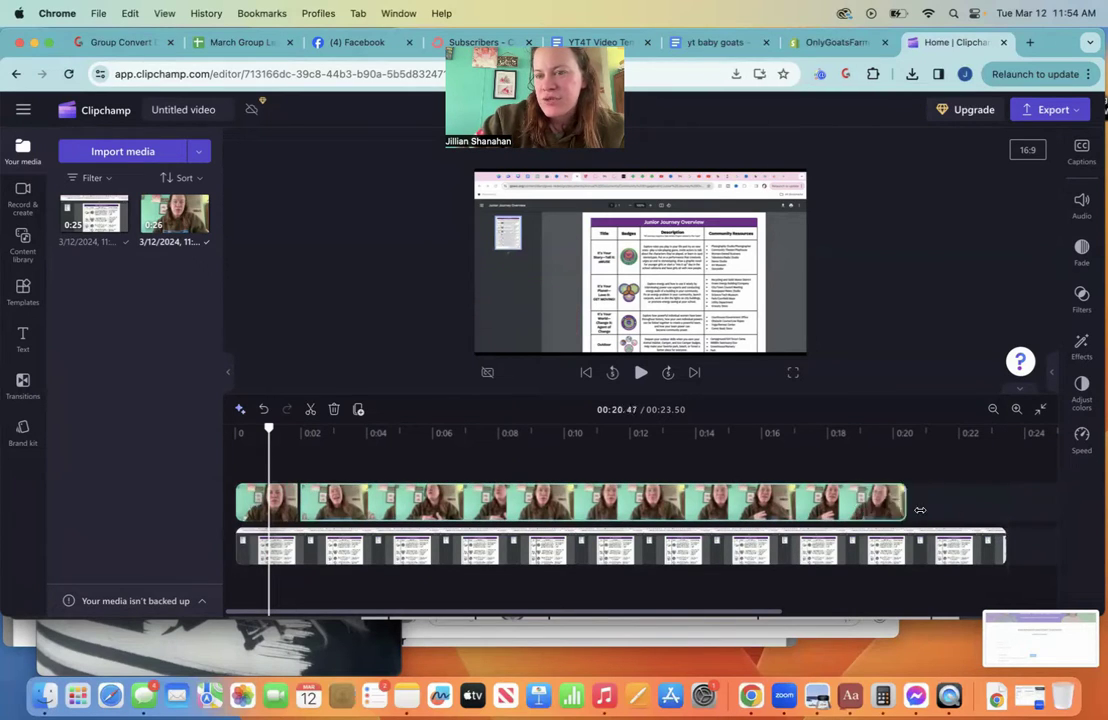
click(1000, 546)
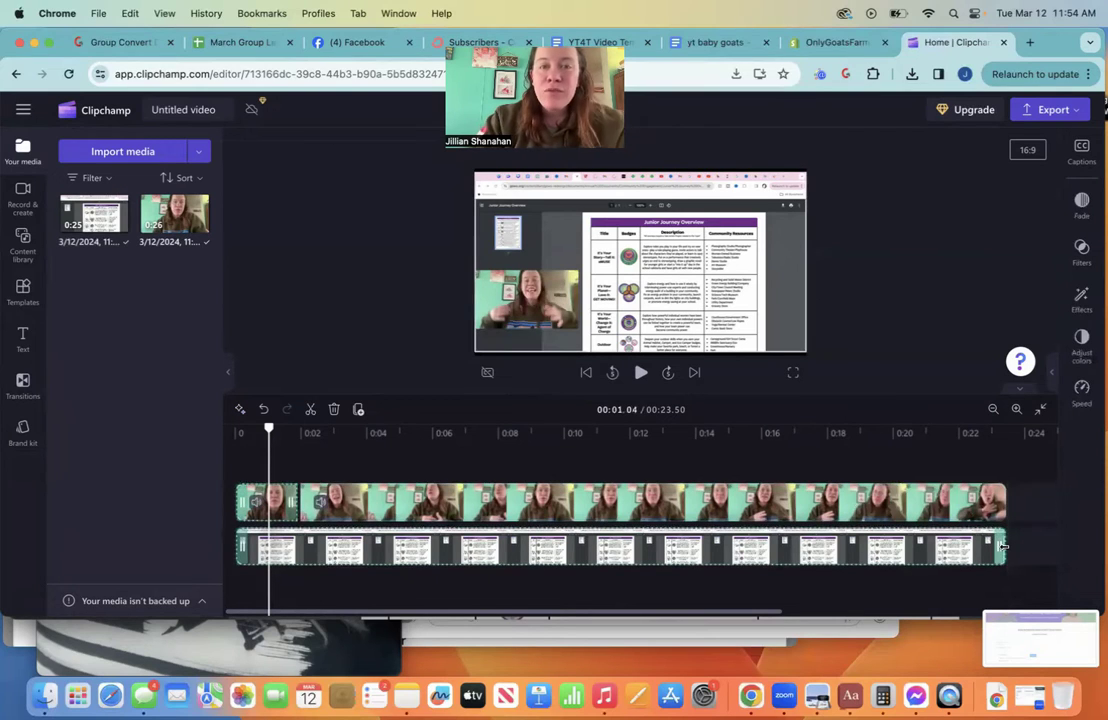
drag(1001, 546, 447, 548)
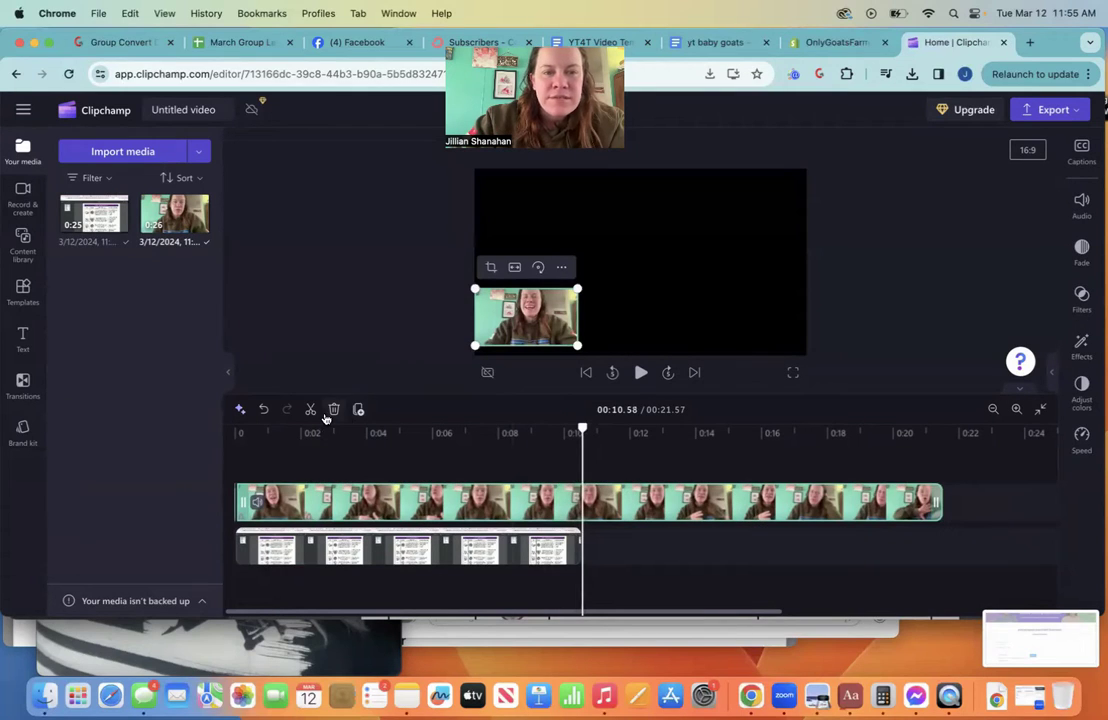
Split the webcam clip at 00:10.58 and enlarge the second segment's overlay to fill the frame's width.
click(310, 410)
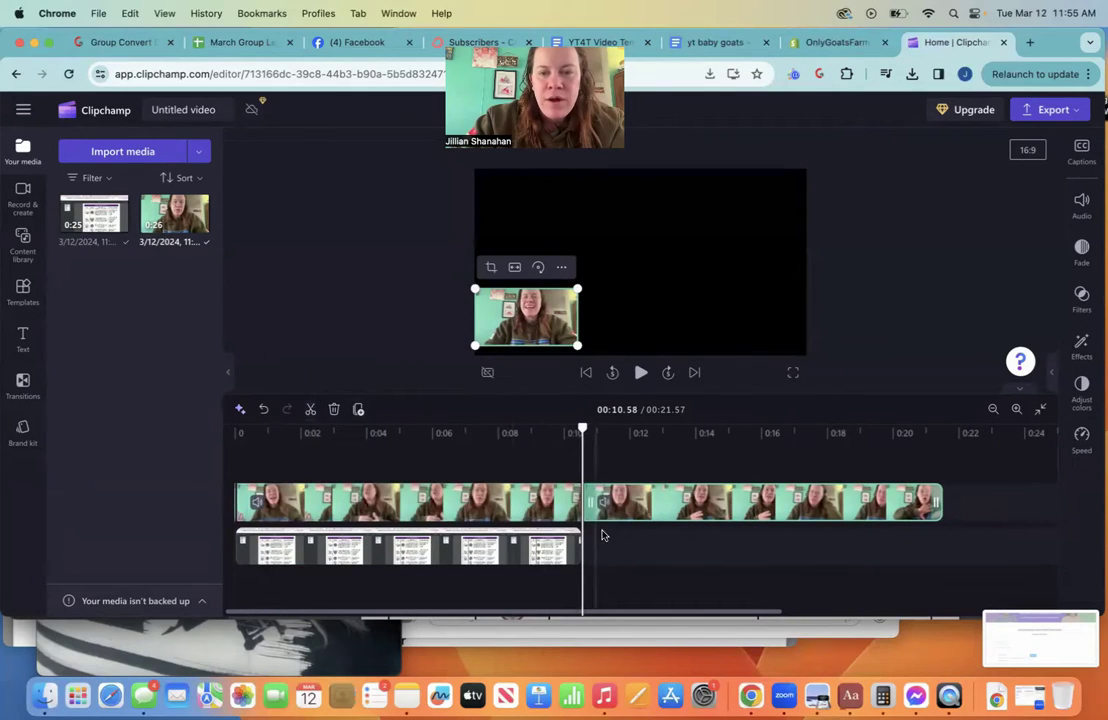
click(661, 510)
drag(582, 291, 814, 229)
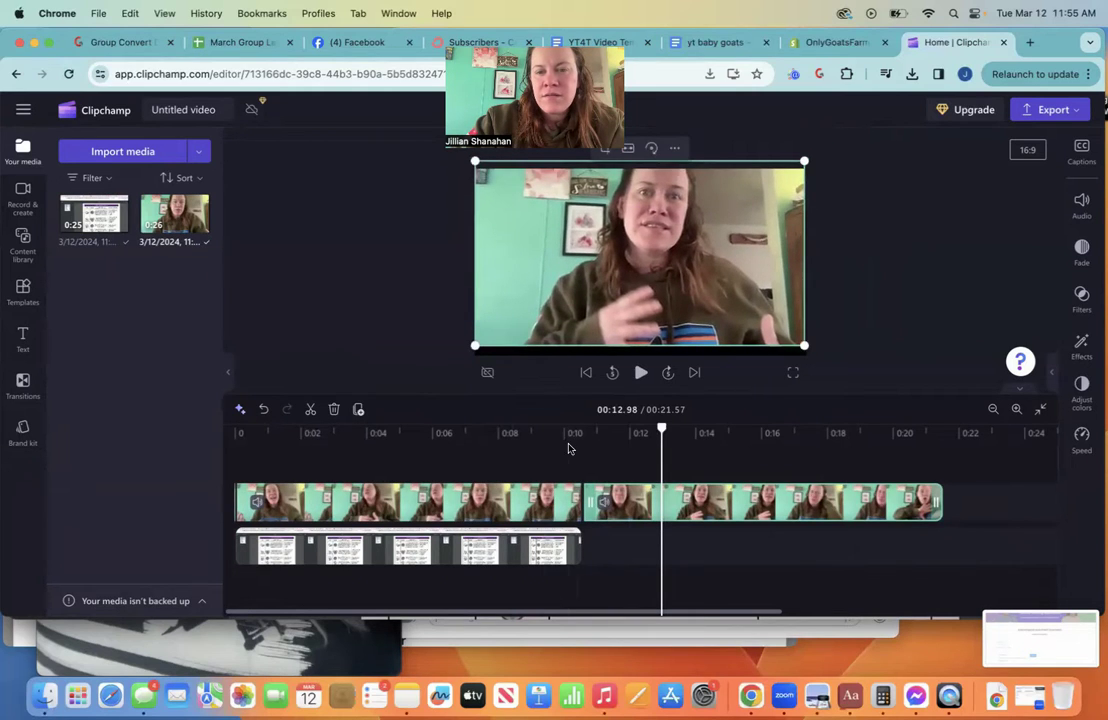
Play the video from about 00:10 to check the switch from the small webcam overlay to the full-width webcam.
click(571, 434)
key(space)
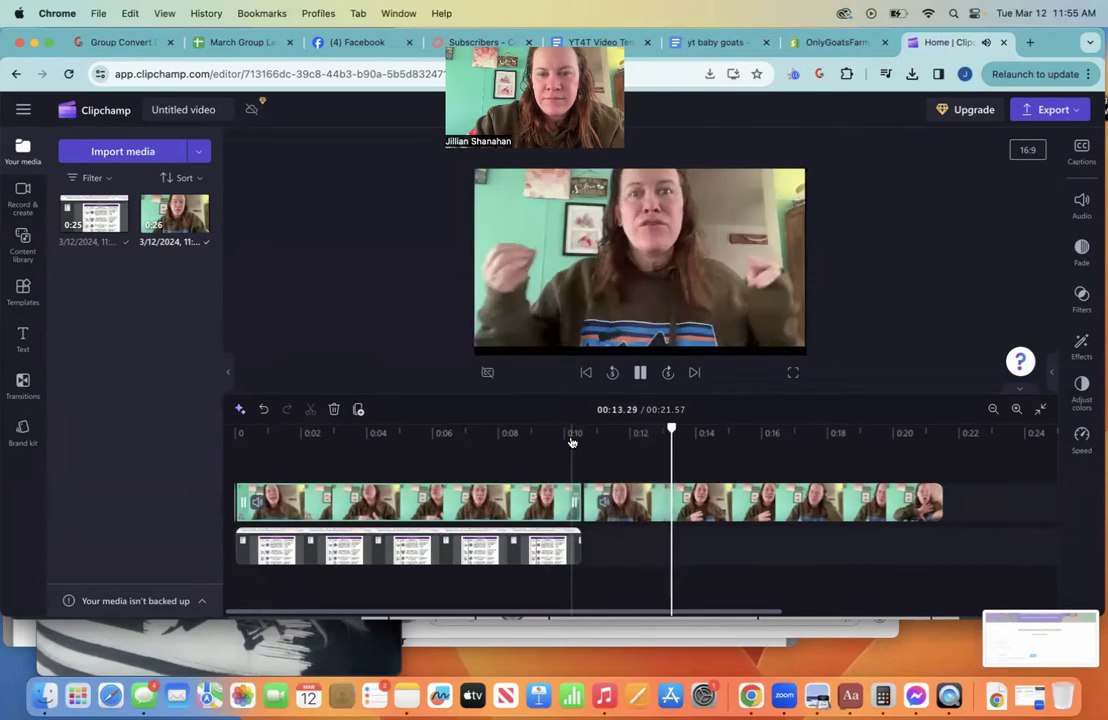
key(space)
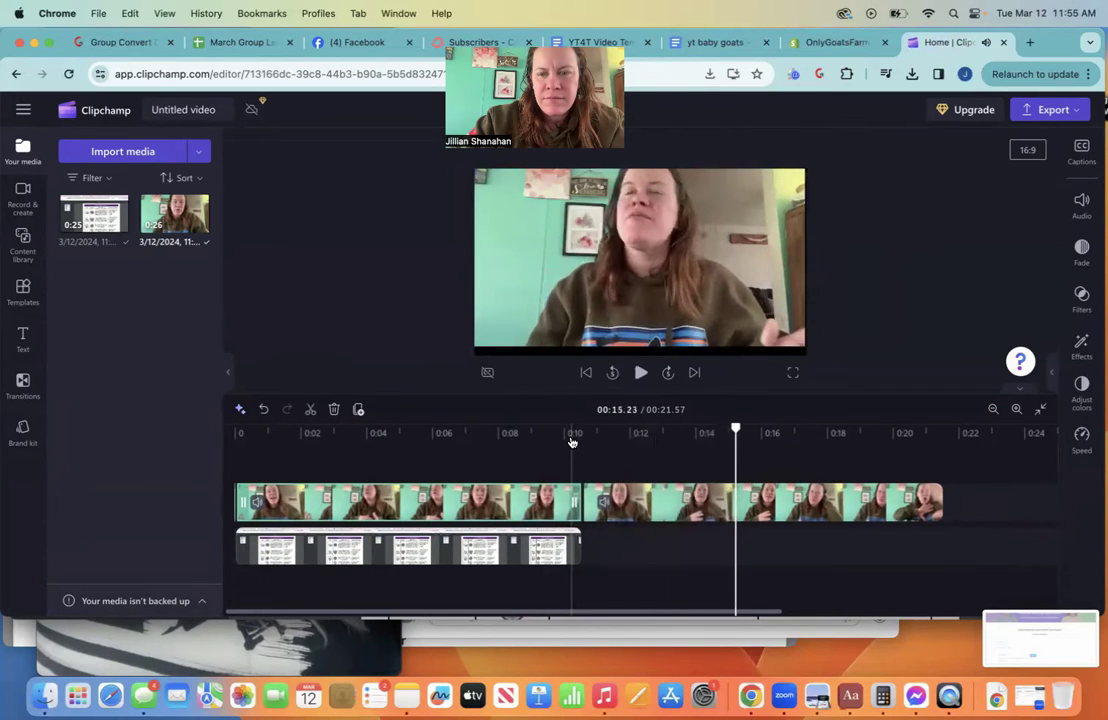
Copy the screen recording clip and paste the copy at 00:15.23.
click(560, 541)
key(super+a)
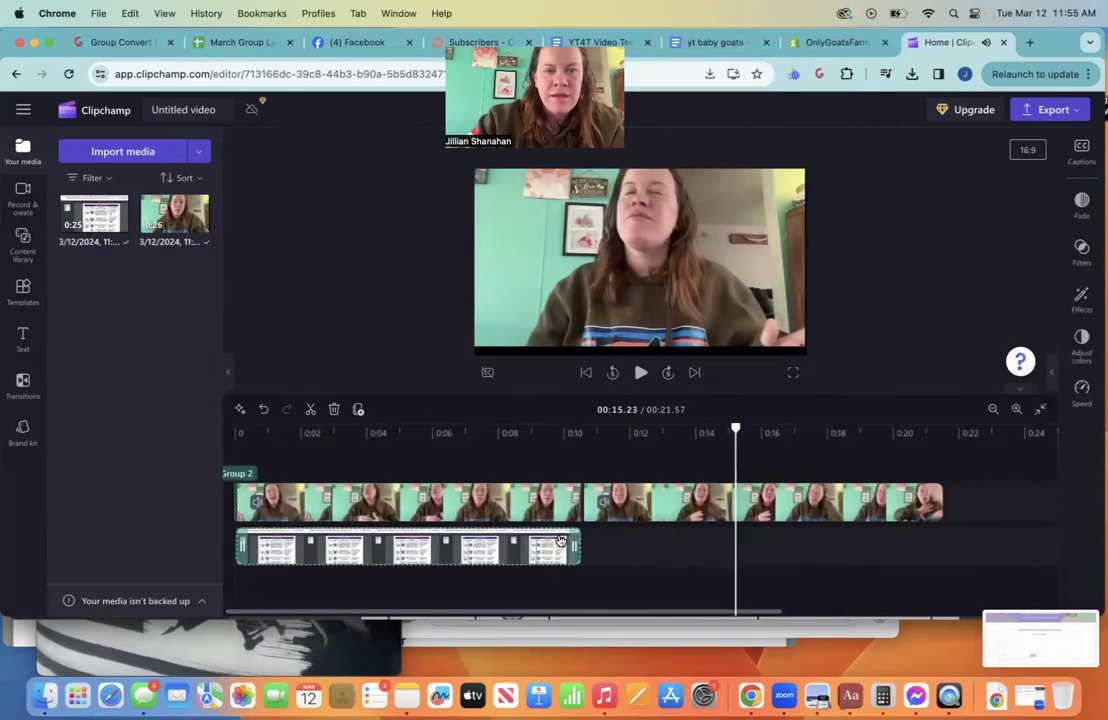
key(super+c)
key(super+v)
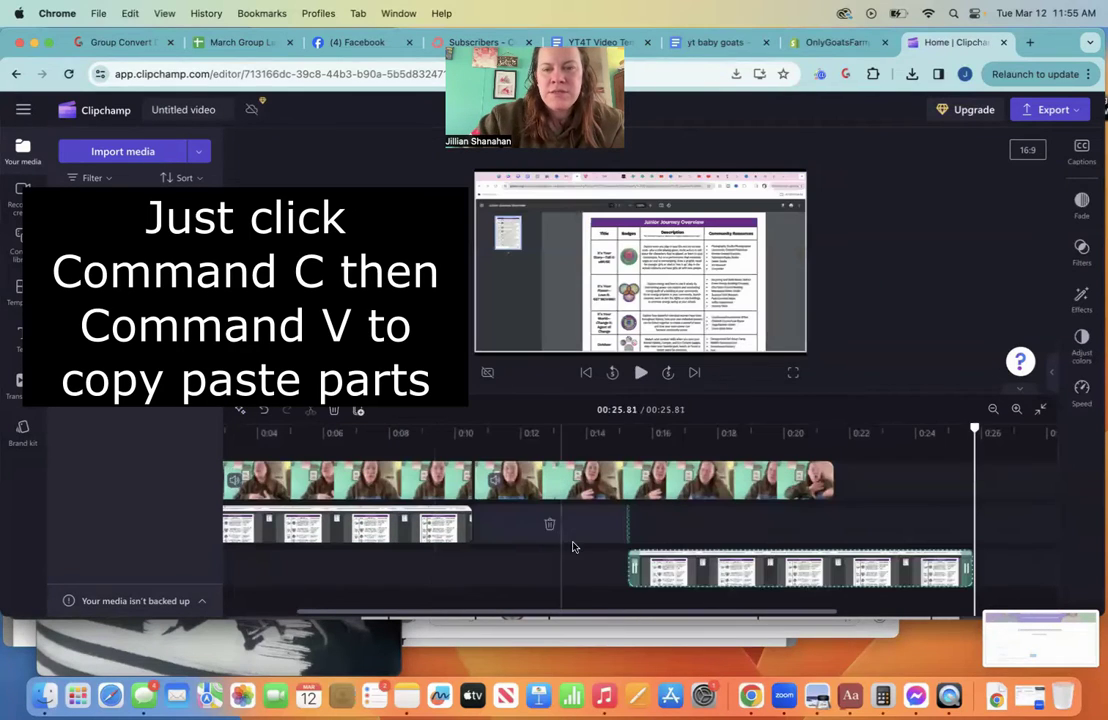
Move the copied screen recording to start at about 00:14.5 and trim its end to 00:21.71, near the webcam clip's end.
drag(720, 570, 720, 532)
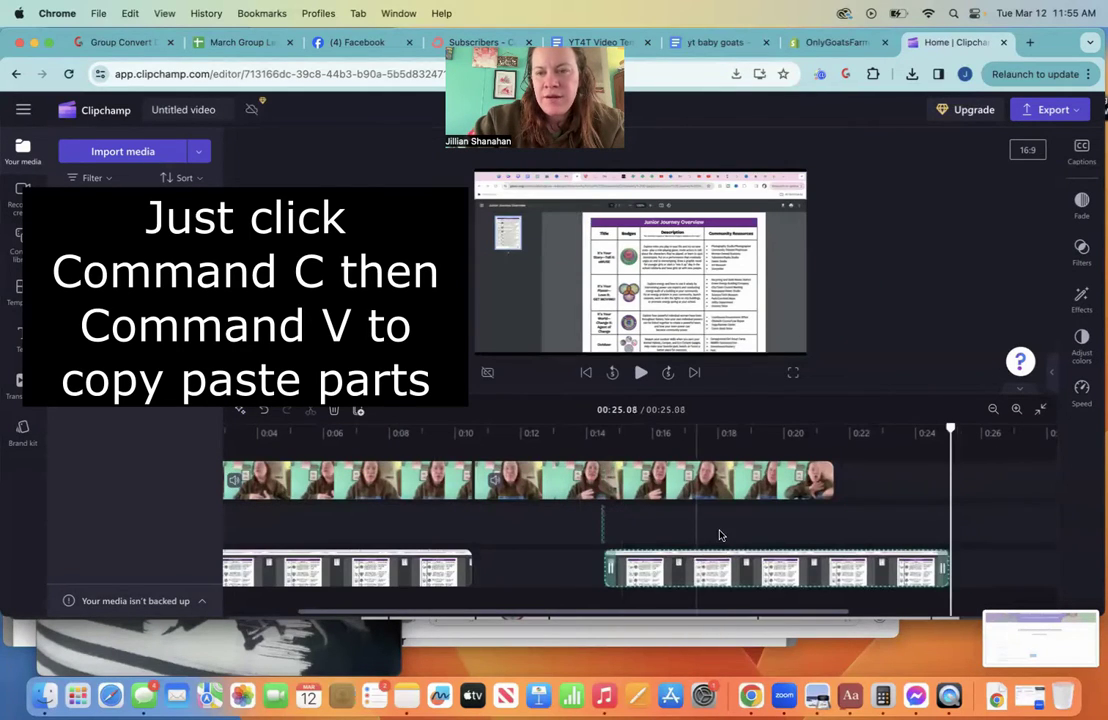
drag(944, 568, 838, 570)
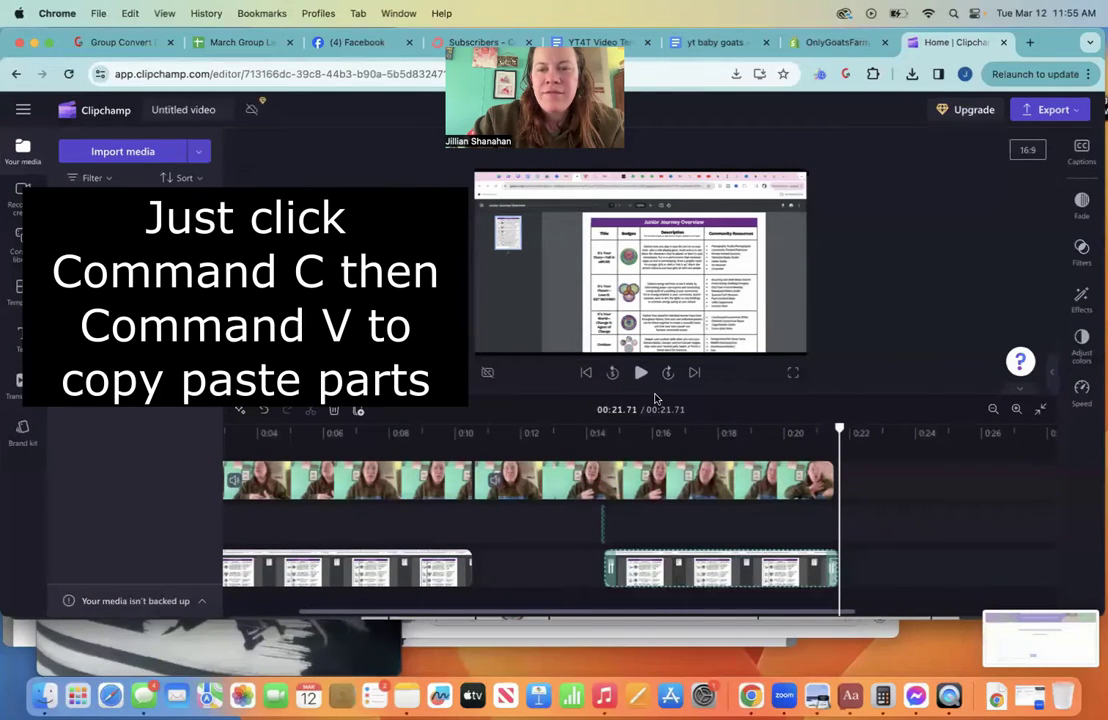
Crop the copied screen recording to the Junior Journey Overview page, removing the browser header and the thumbnail sidebar.
click(615, 242)
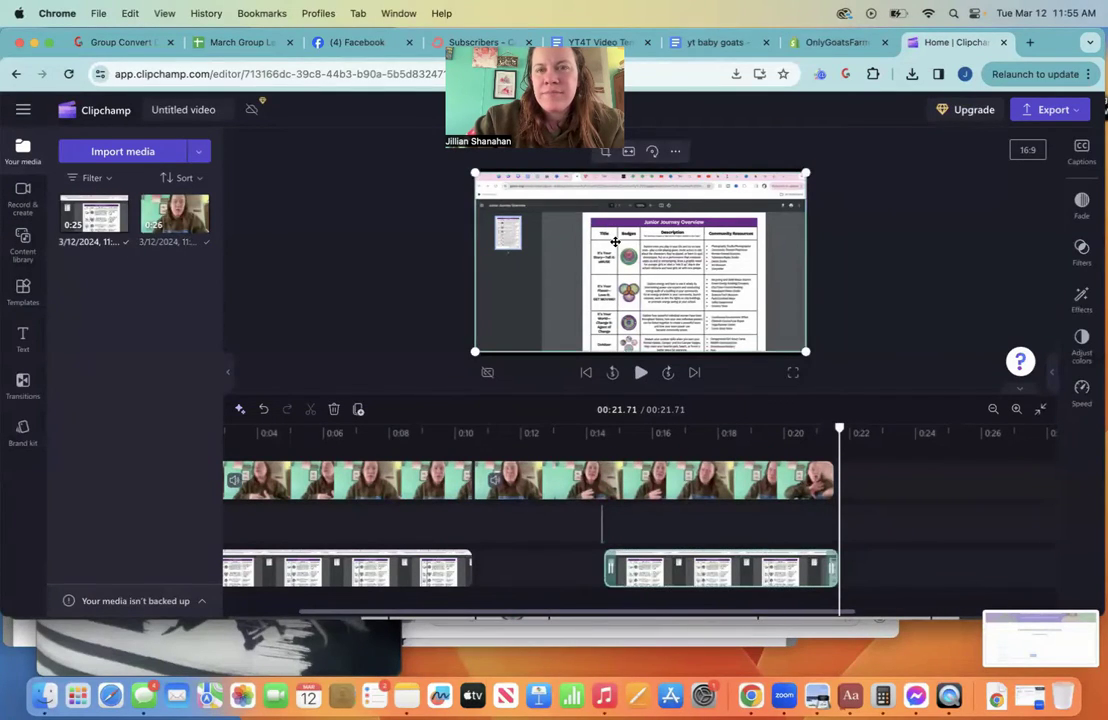
click(605, 152)
drag(483, 174, 578, 210)
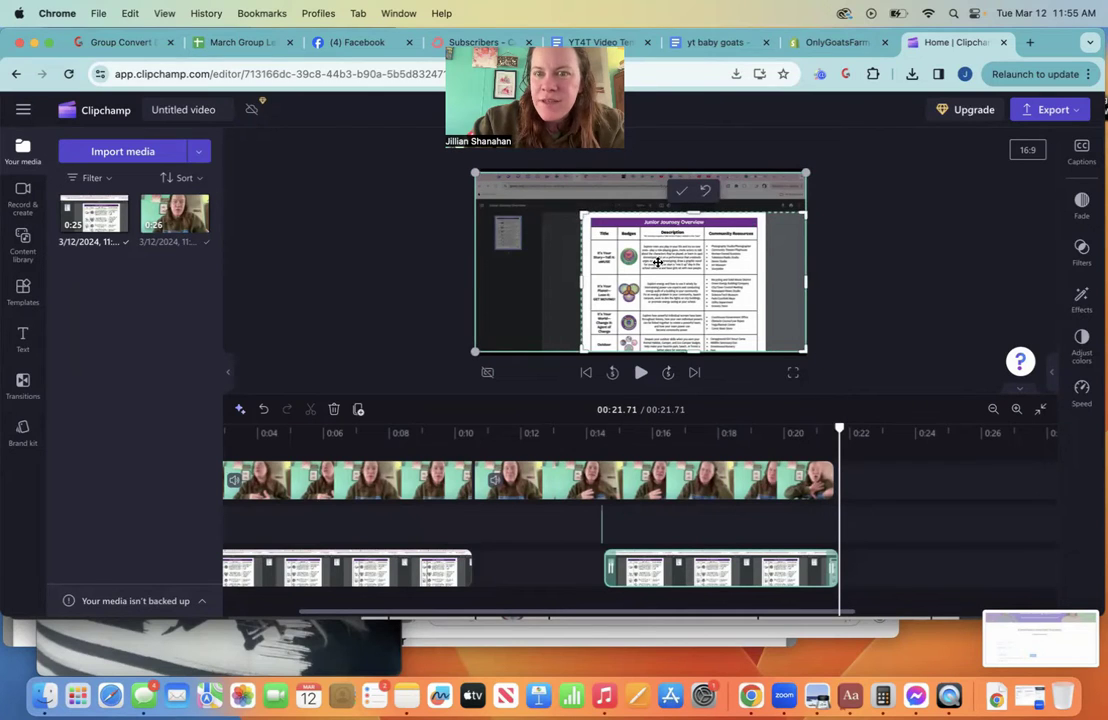
click(681, 190)
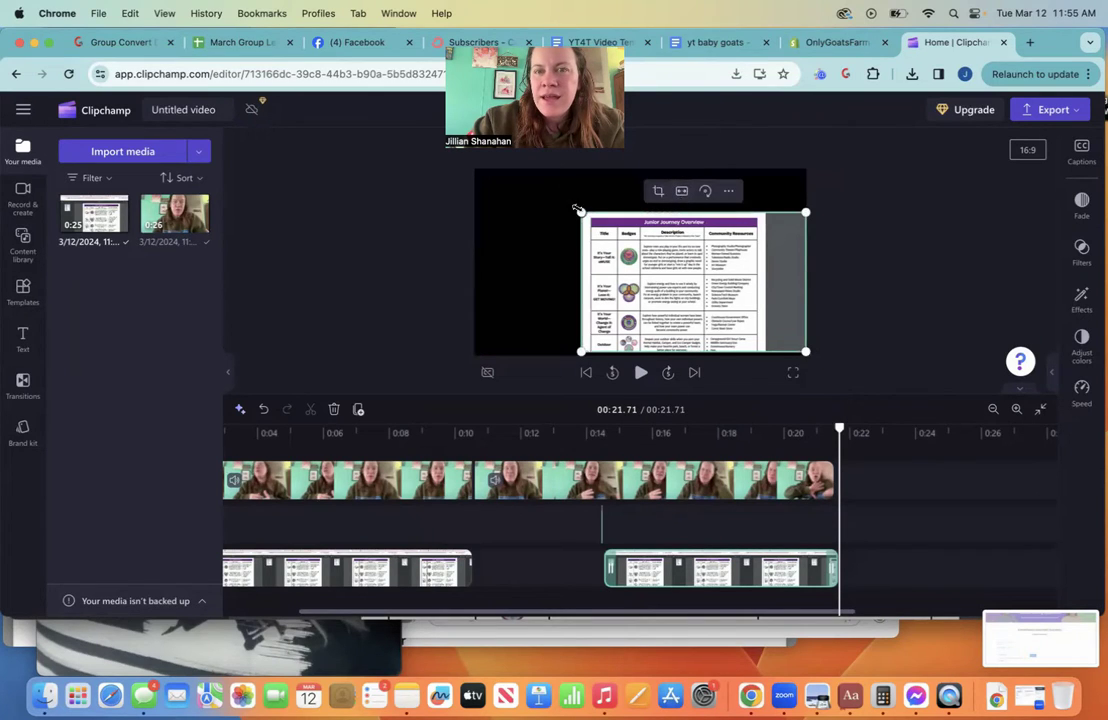
Enlarge the cropped screen recording to about the frame's width and crop away the grey strip beside the page.
drag(580, 212, 478, 149)
drag(576, 235, 576, 265)
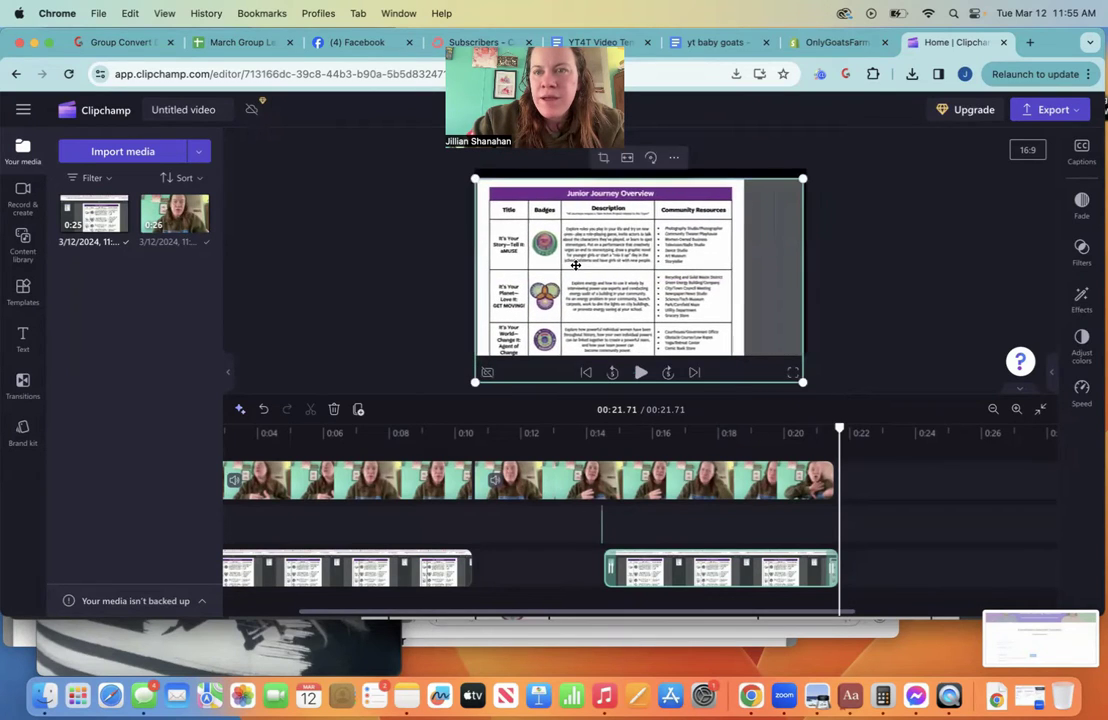
click(604, 158)
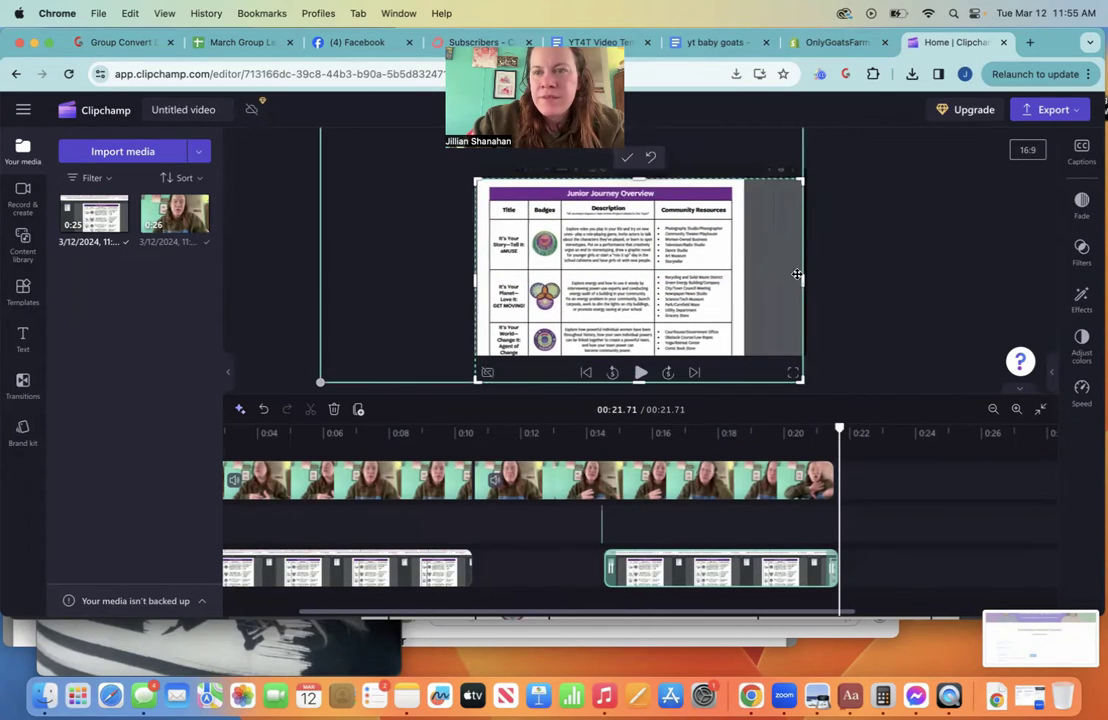
drag(803, 280, 742, 279)
Play the video from about 00:14.8 to check how the webcam overlaps the cropped screen recording.
click(601, 480)
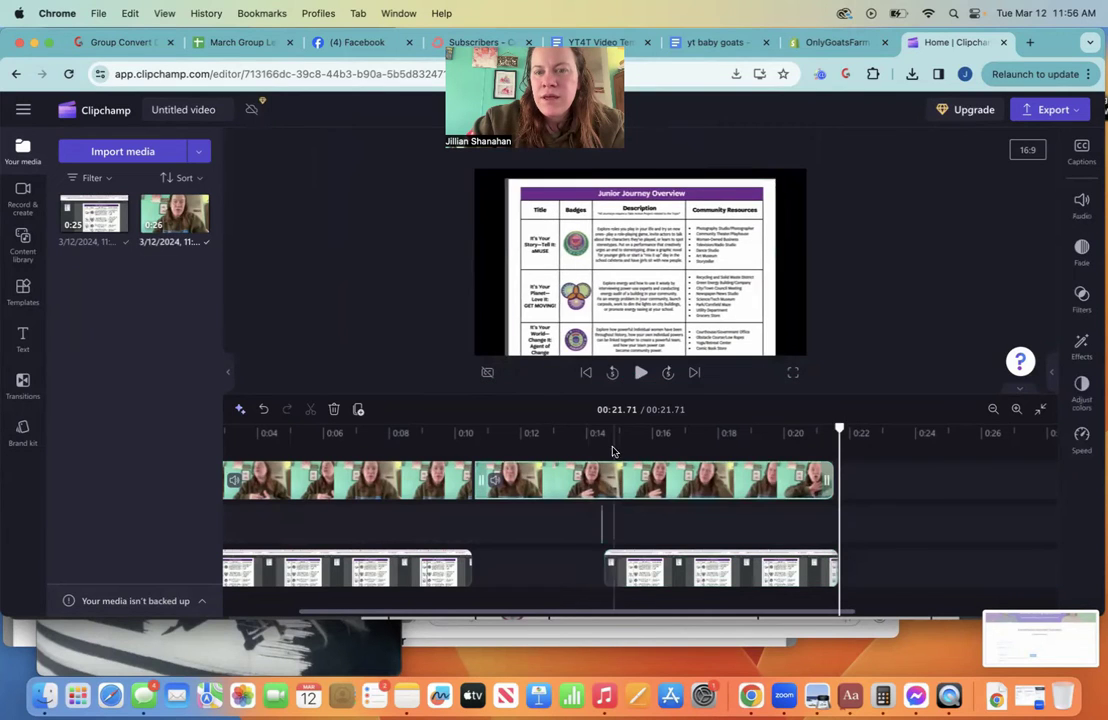
click(611, 433)
key(space)
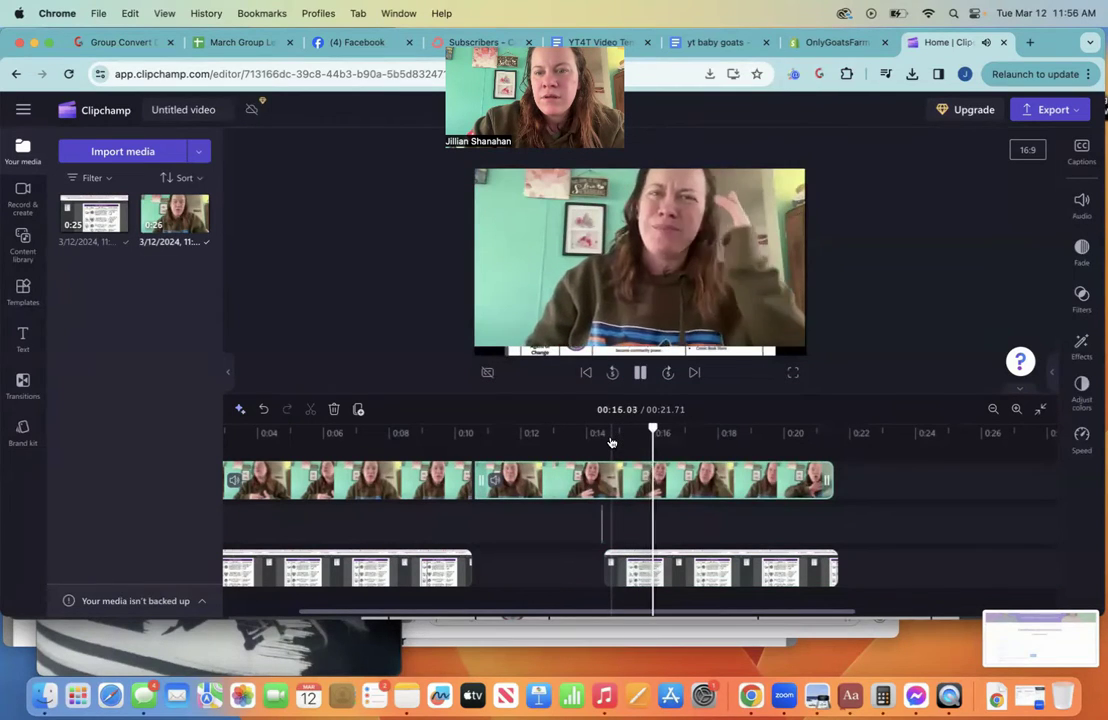
key(space)
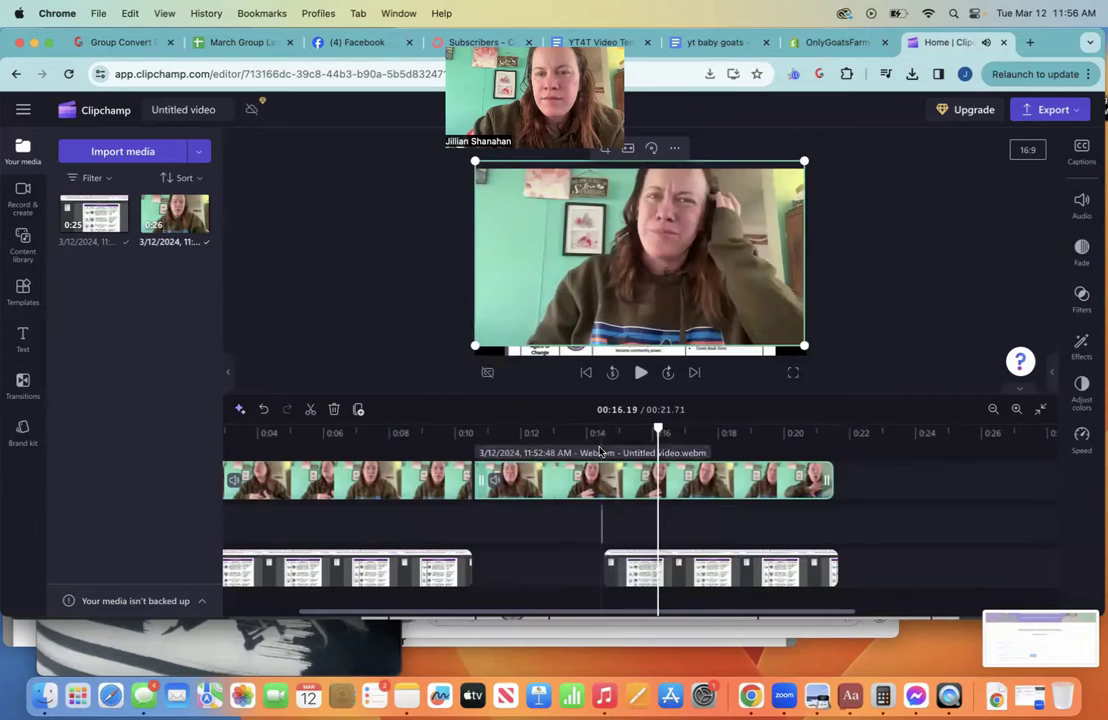
Split the webcam clip at 00:14.46 and shrink the last segment's overlay to about half the frame's width.
click(599, 447)
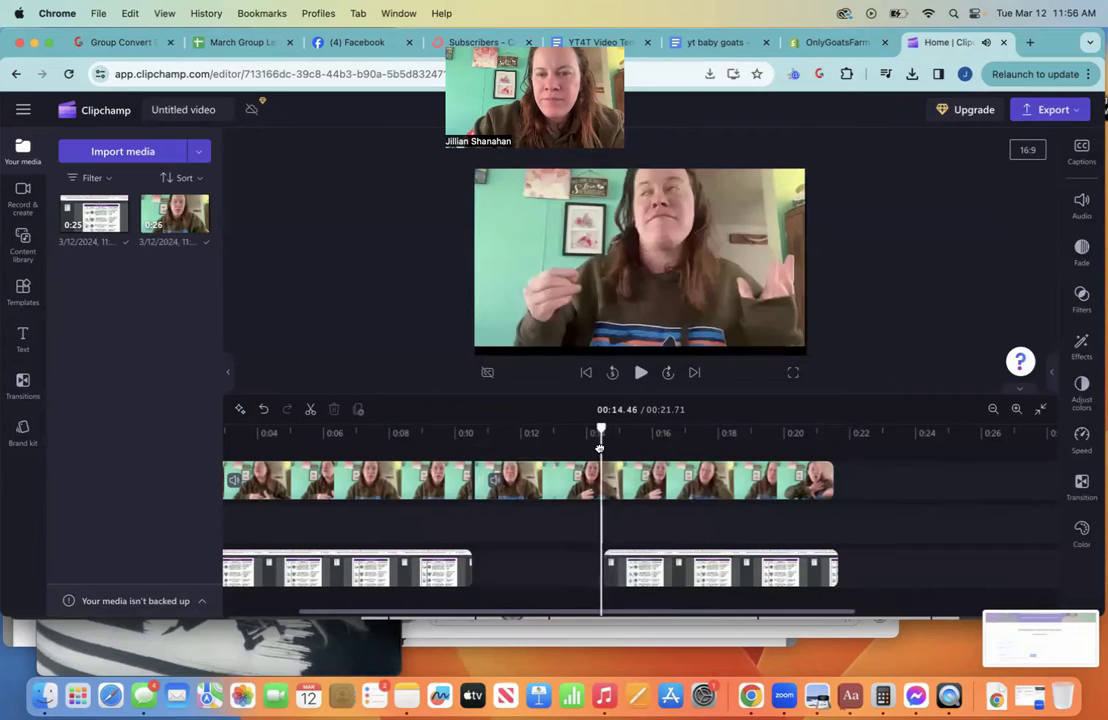
click(310, 409)
mouse_move(805, 161)
mouse_down()
mouse_move(734, 188)
mouse_move(802, 164)
mouse_up()
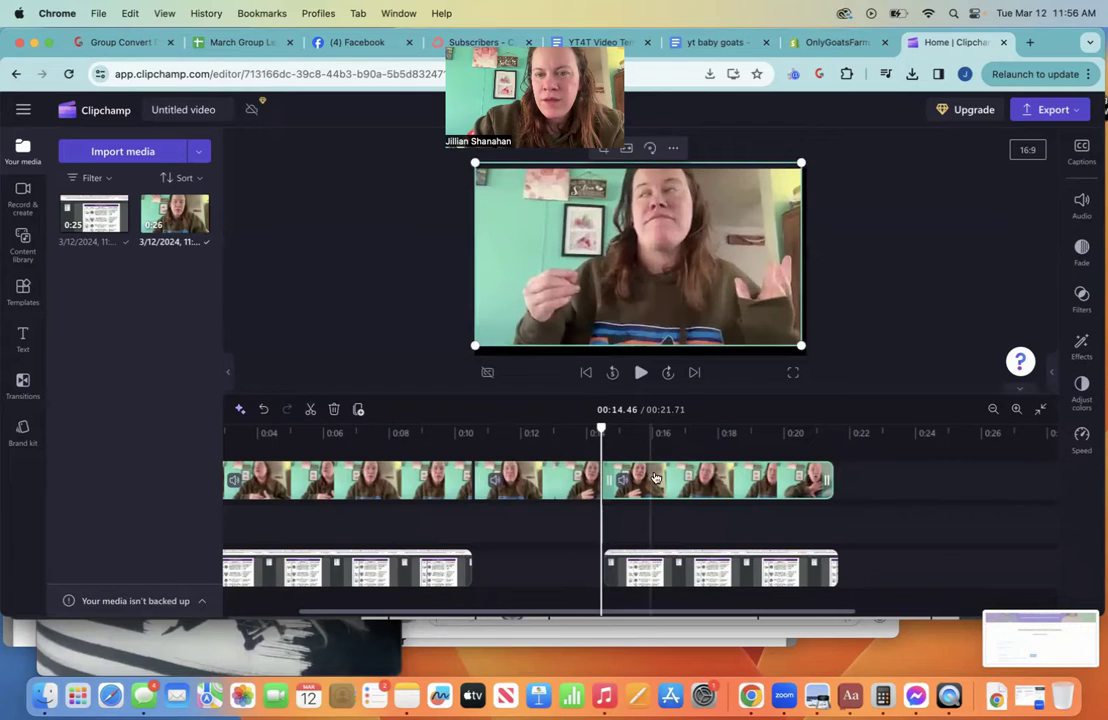
drag(802, 164, 652, 240)
mouse_move(580, 301)
mouse_down()
mouse_move(580, 290)
mouse_move(583, 304)
mouse_up()
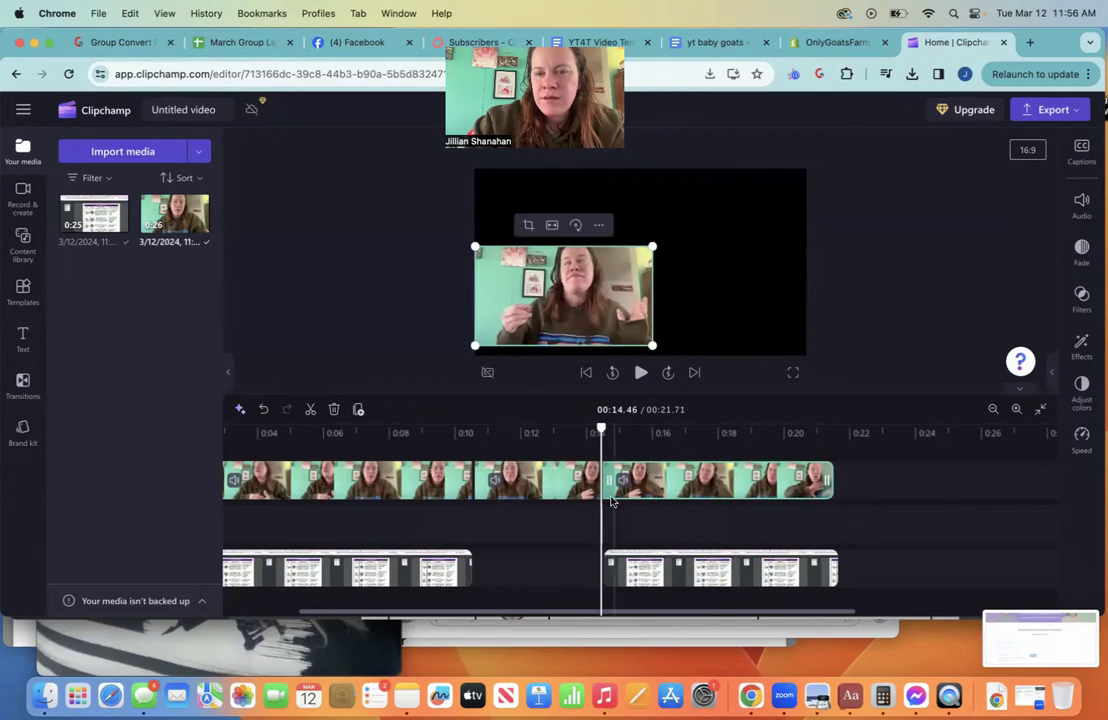
Shrink the last webcam segment's overlay to about a third of the frame's width, placed in the video's lower-left corner.
click(636, 436)
key(space)
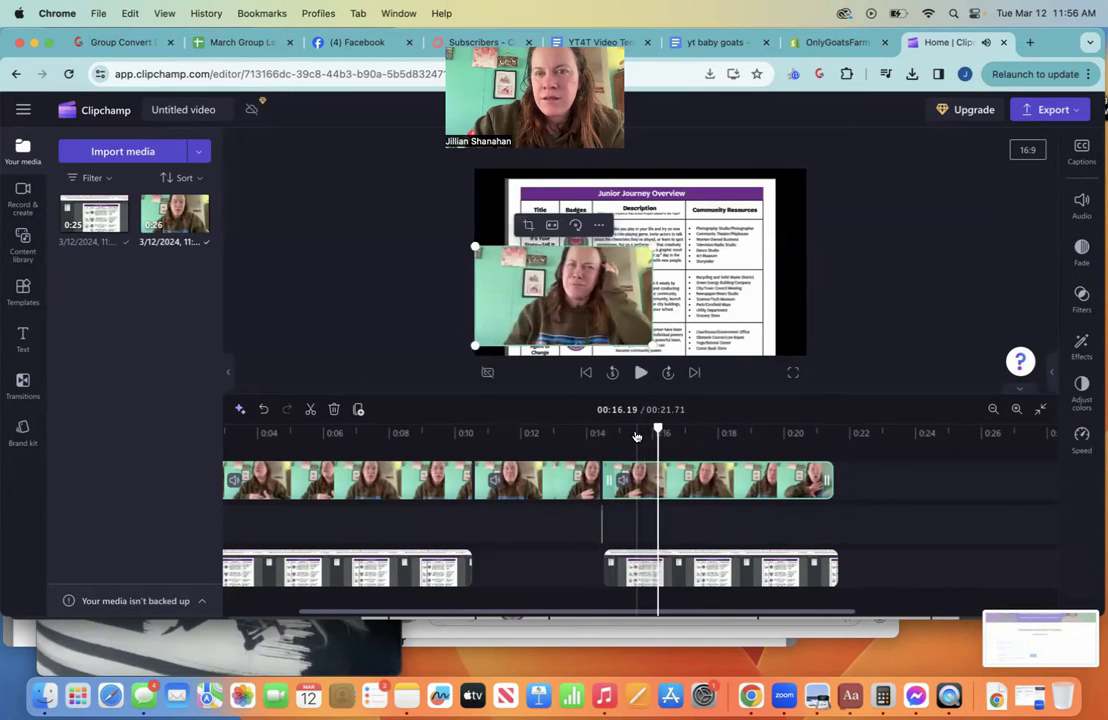
drag(651, 246, 551, 322)
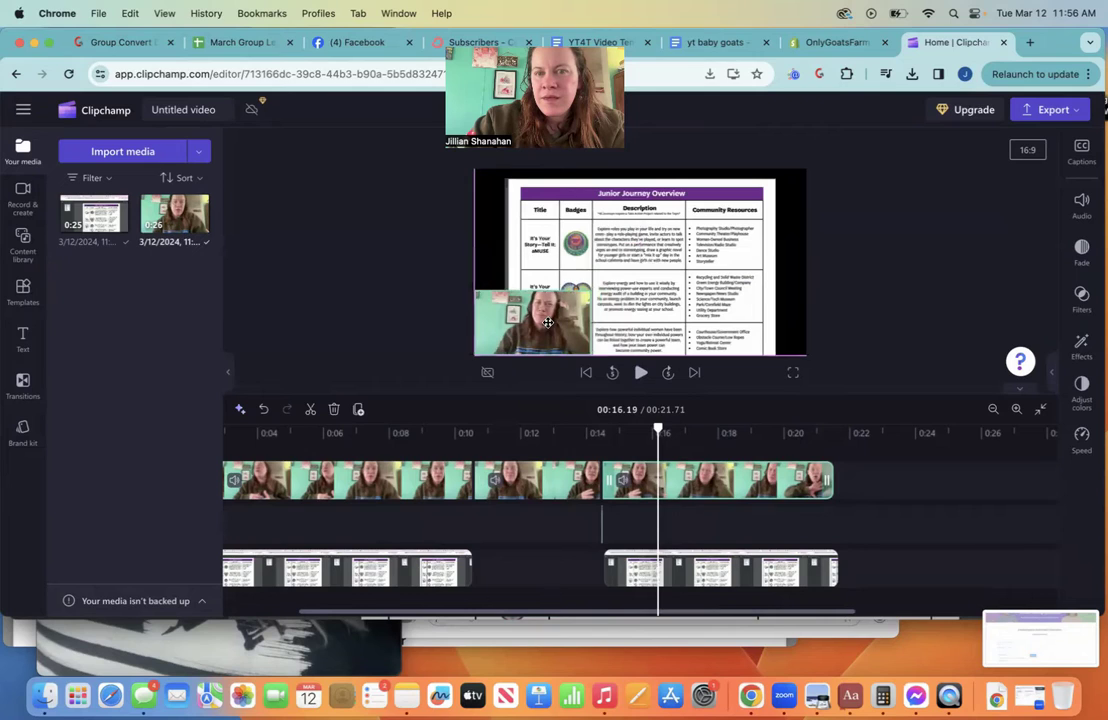
Move the cropped screen recording slightly to the right in the frame, away from the webcam overlay.
click(703, 300)
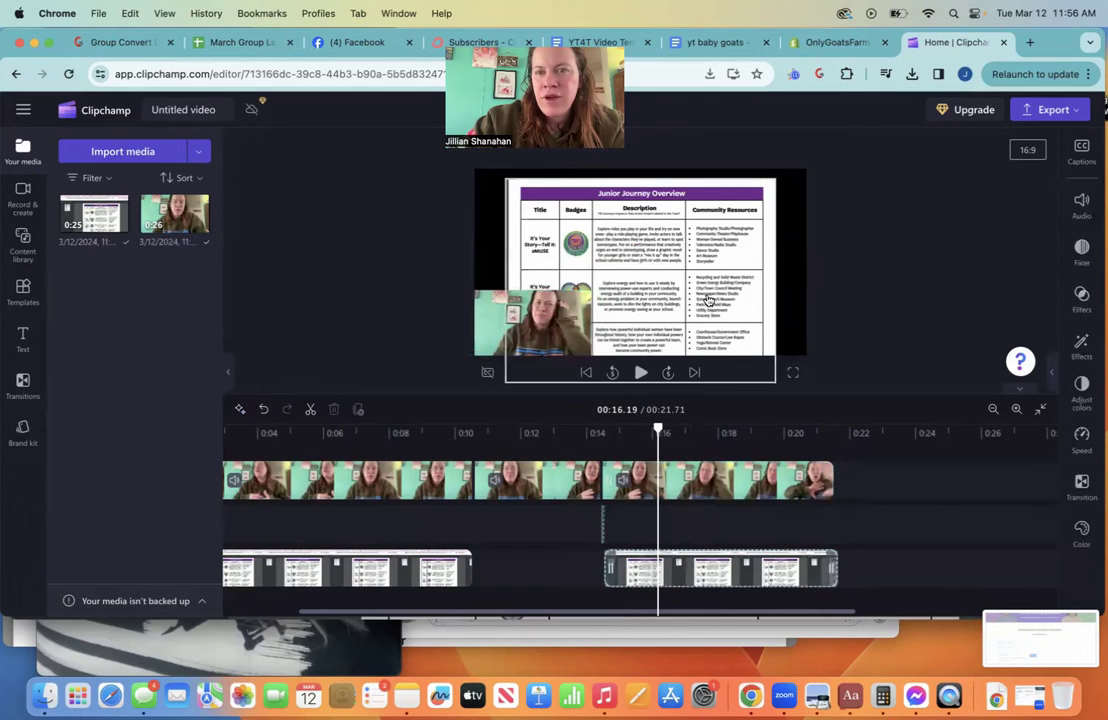
drag(733, 303, 764, 303)
click(505, 515)
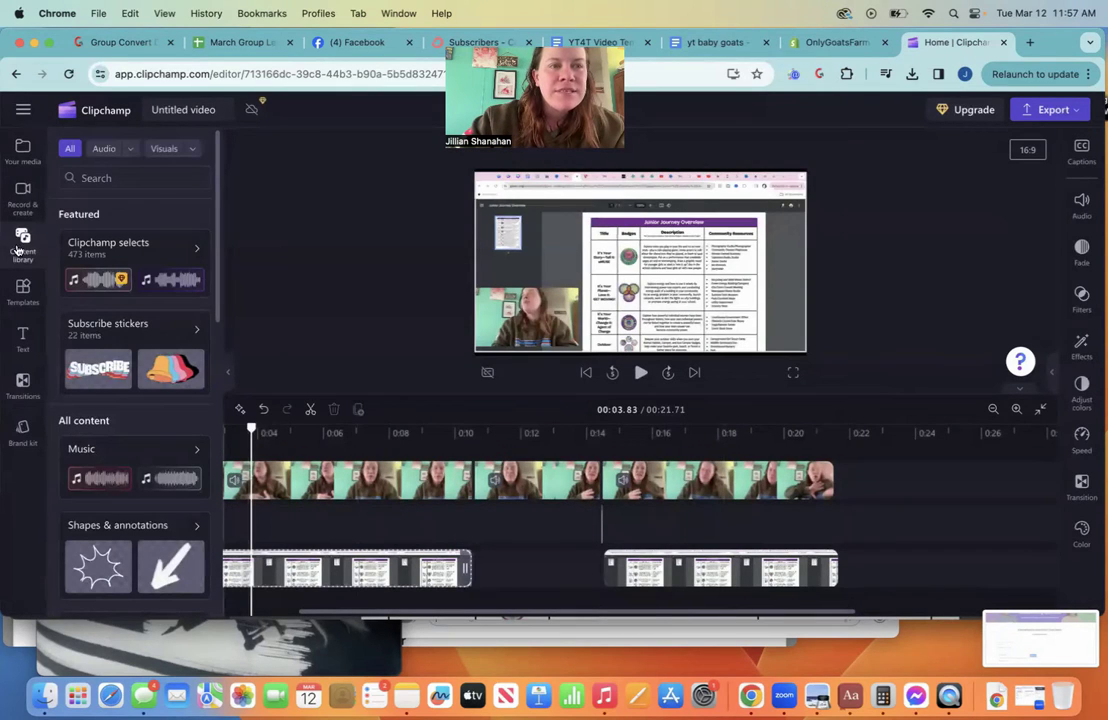
Add the free Subscribe button animation from the Subscribe stickers to the project media and to the timeline at 00:03.83.
click(18, 248)
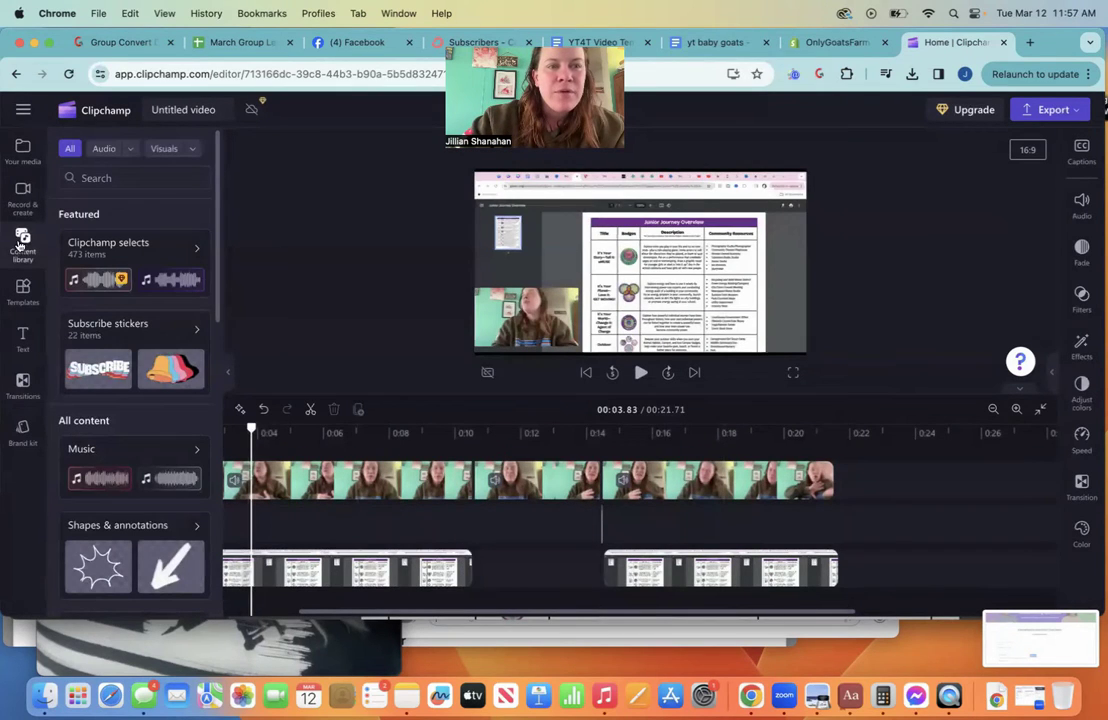
click(110, 324)
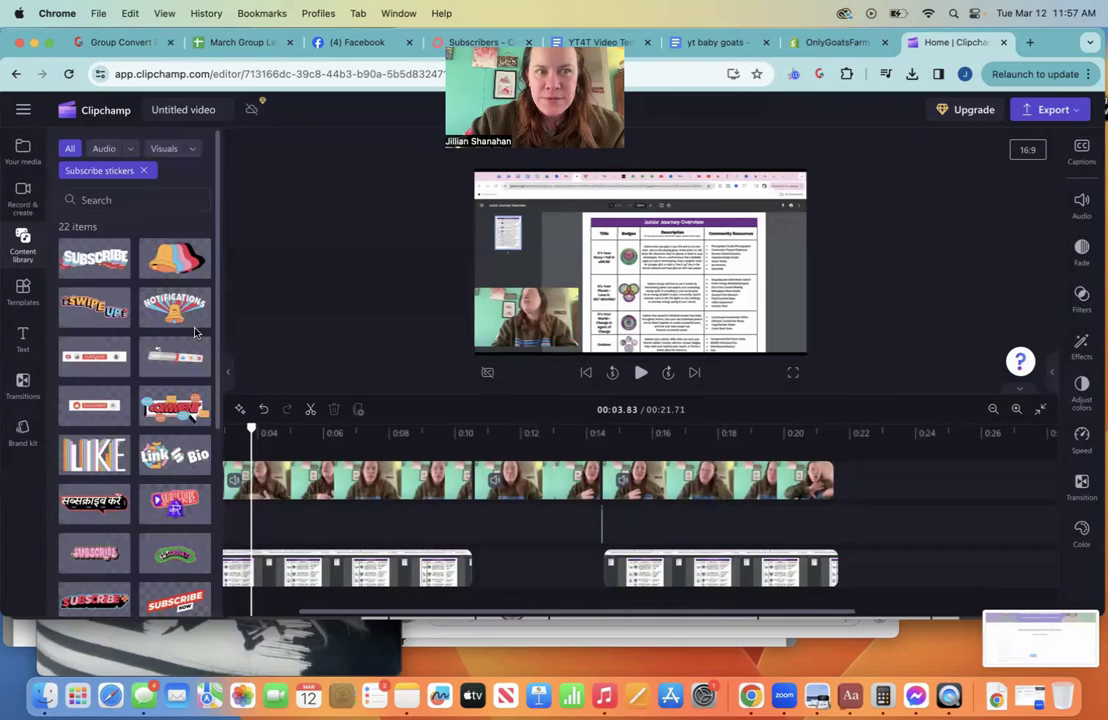
scroll(150, 400, down, 5)
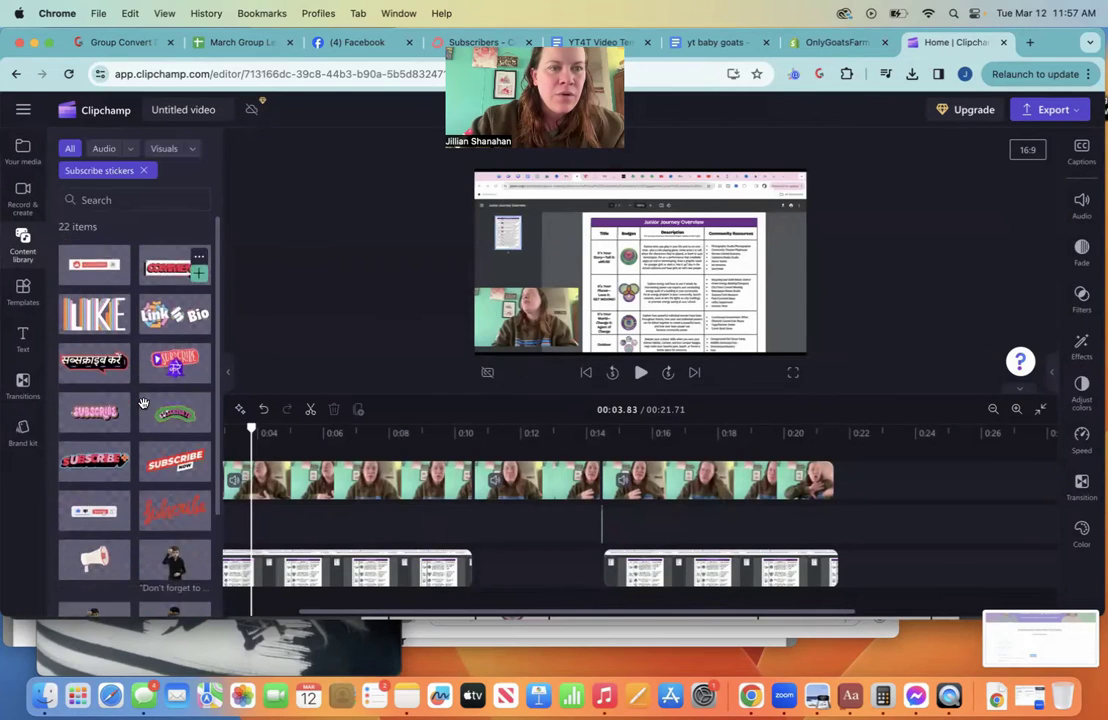
scroll(143, 418, down, 2)
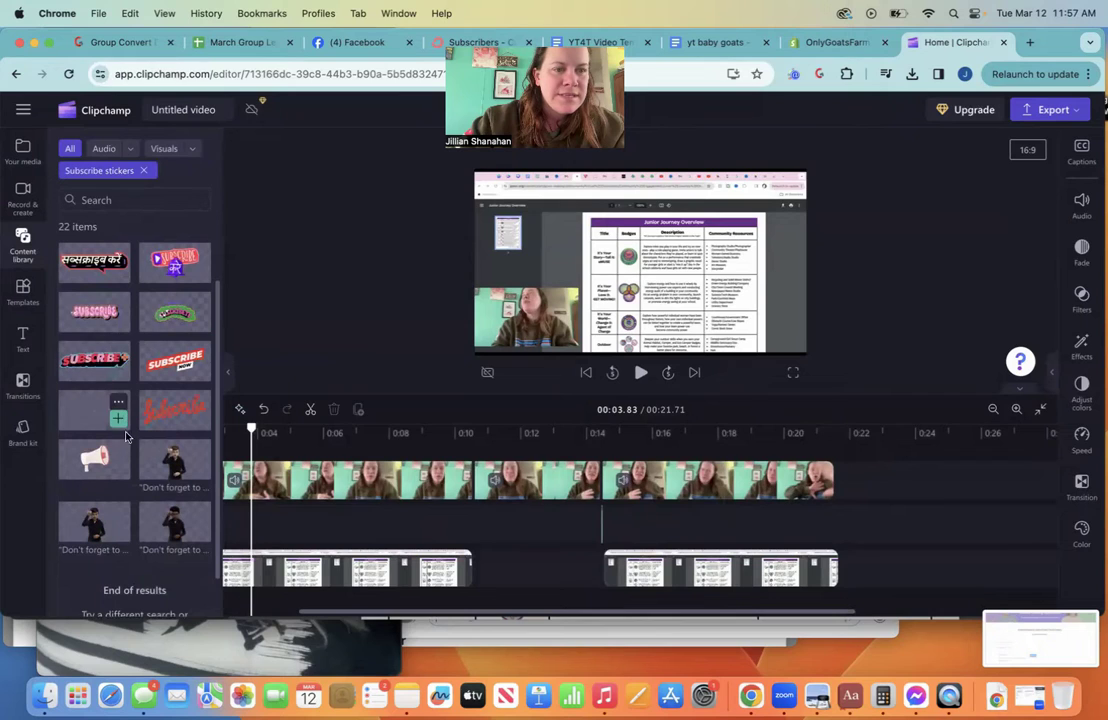
click(80, 421)
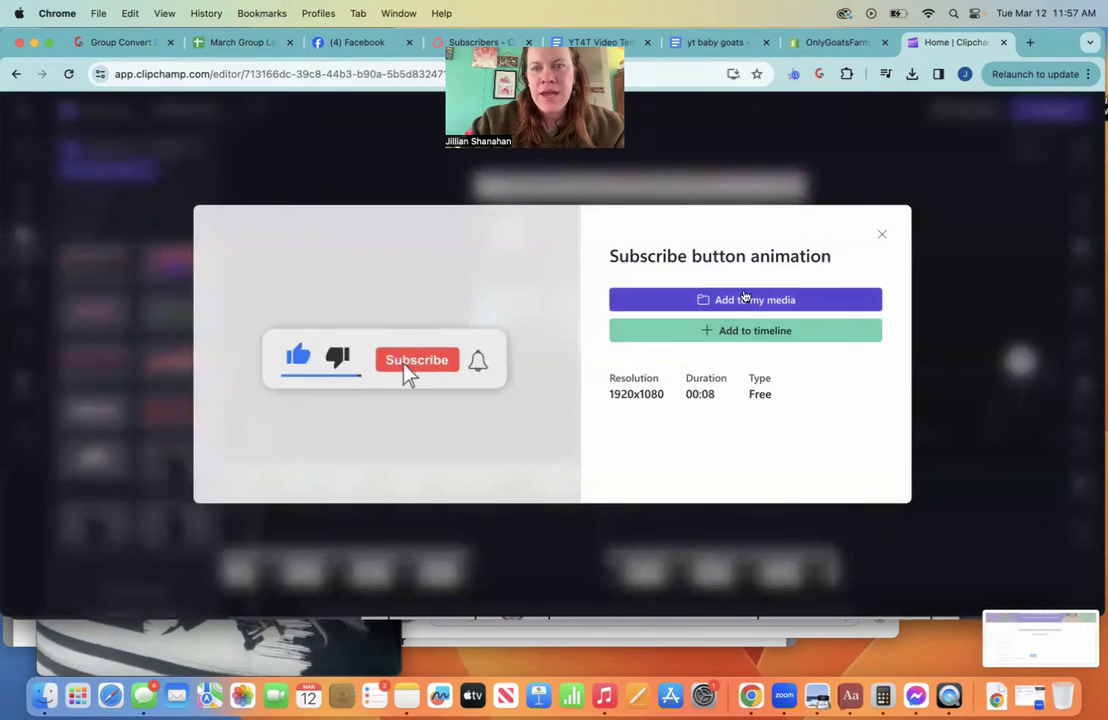
click(741, 301)
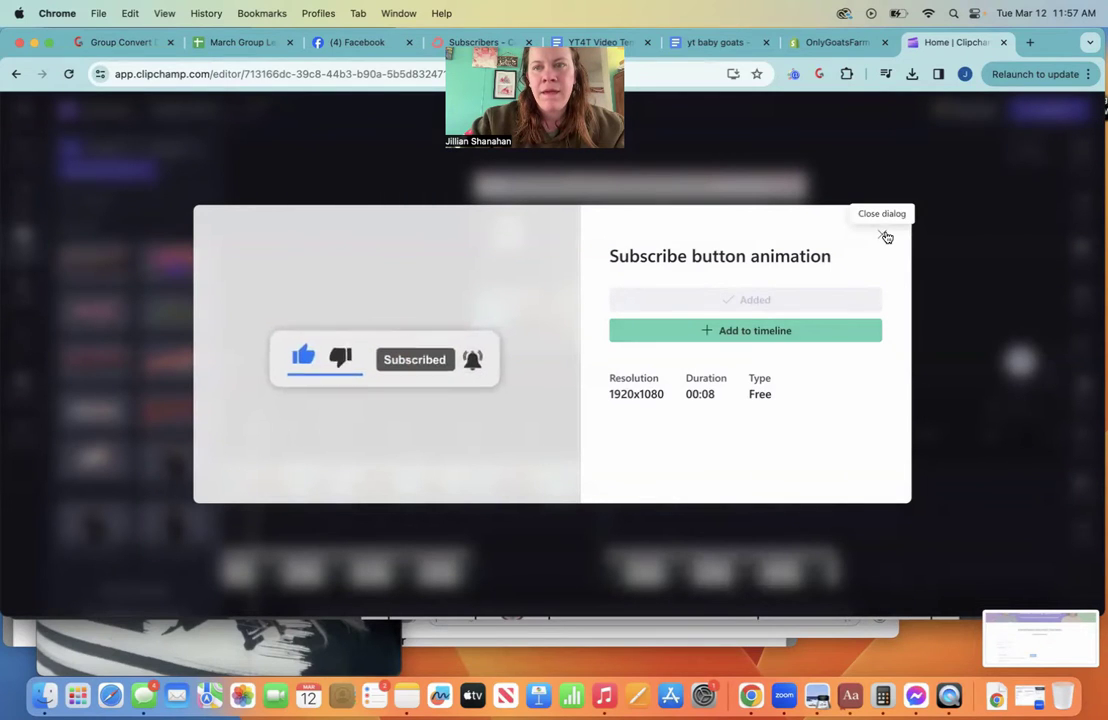
click(733, 332)
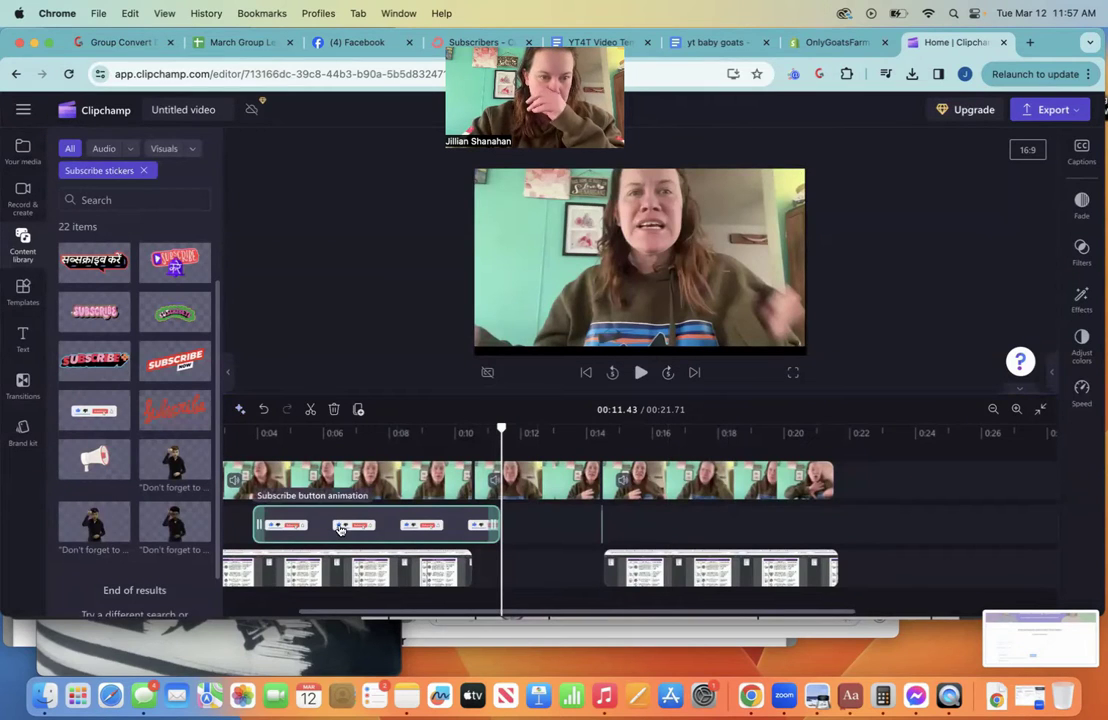
Move the Subscribe button animation just above the webcam overlay, enlarge it to about half the frame's width, and preview it from its start.
click(350, 432)
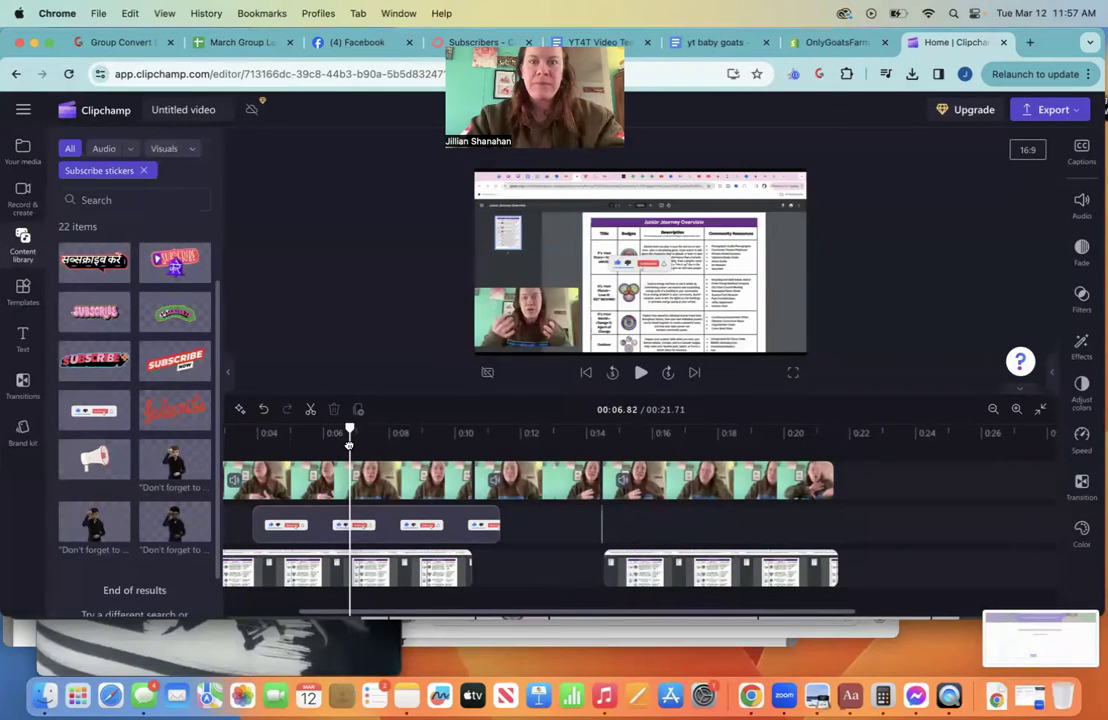
click(350, 523)
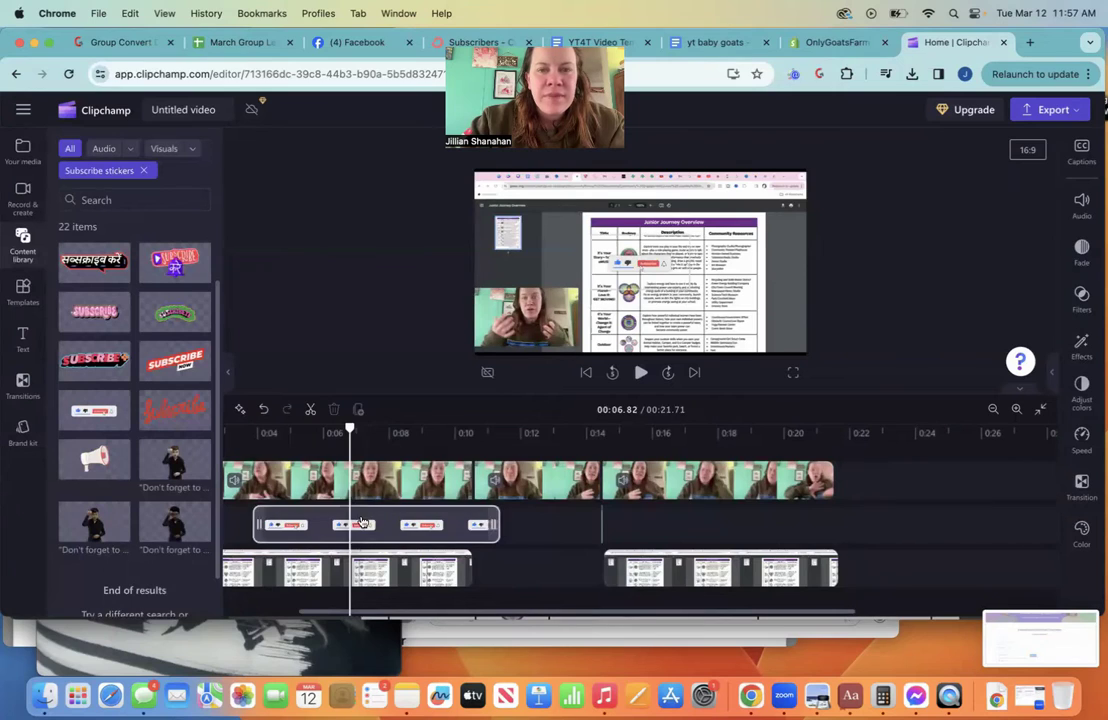
drag(629, 262, 500, 271)
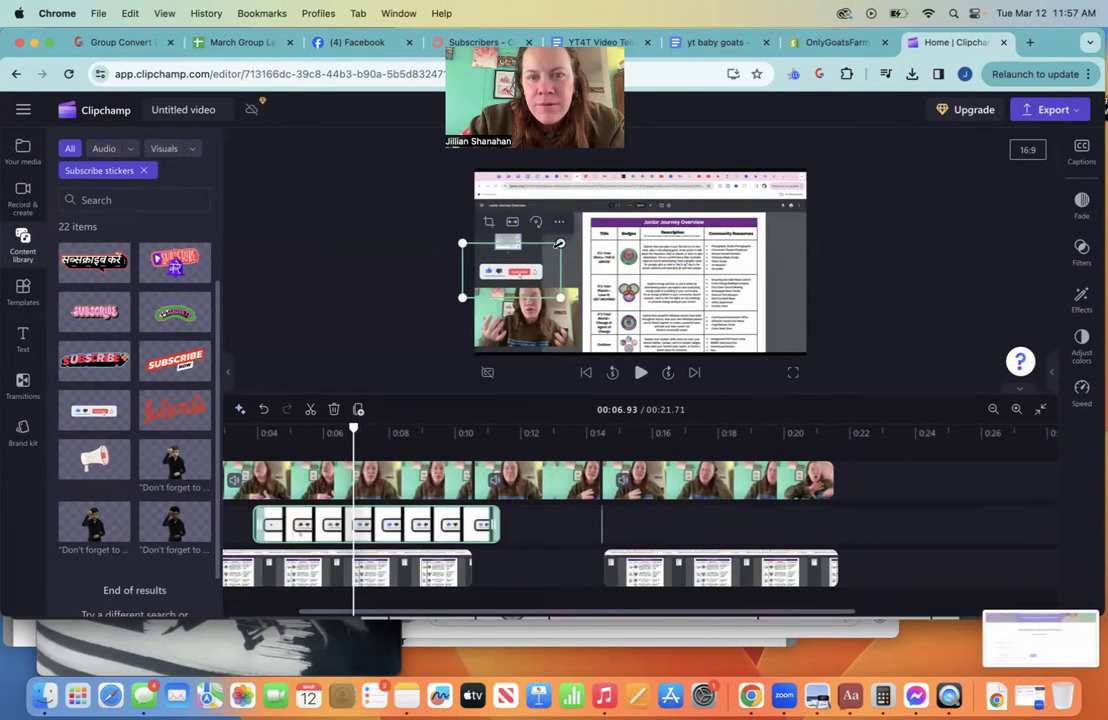
mouse_move(567, 261)
mouse_down()
mouse_move(556, 272)
mouse_move(573, 271)
mouse_up()
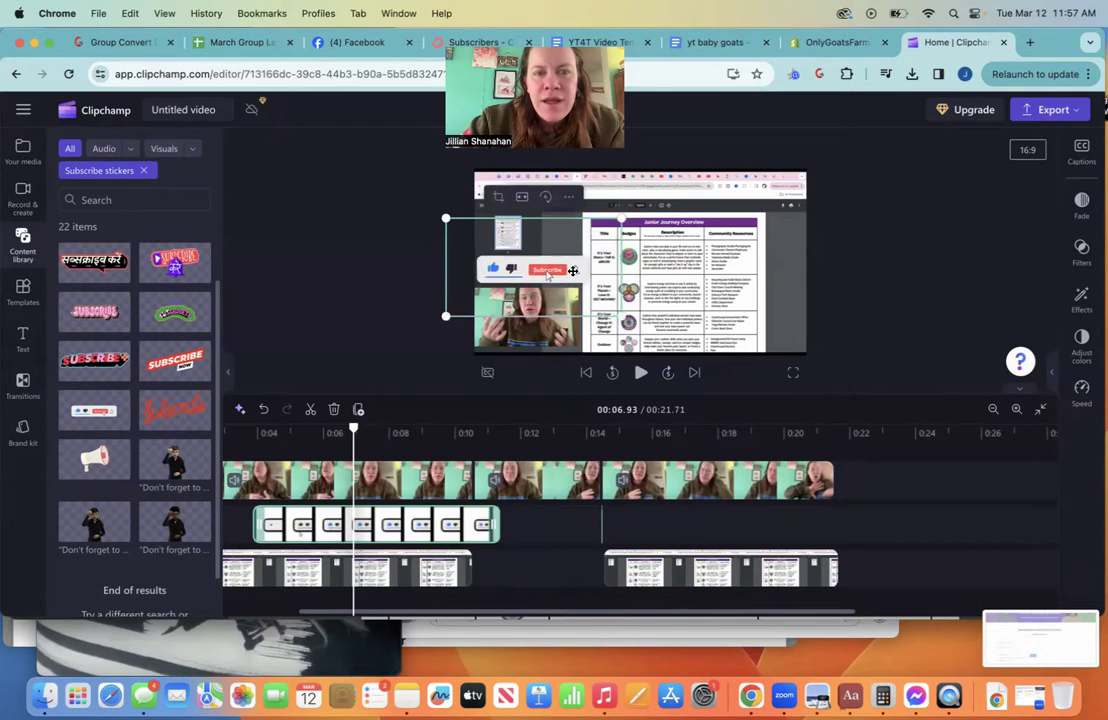
click(251, 433)
key(space)
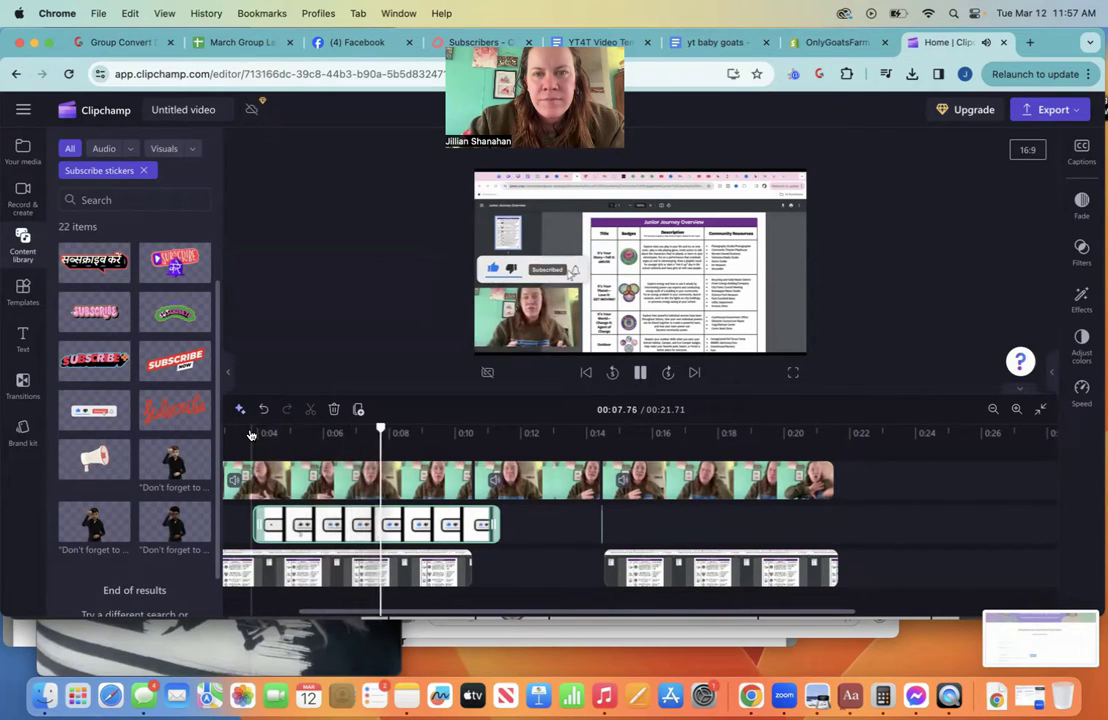
key(space)
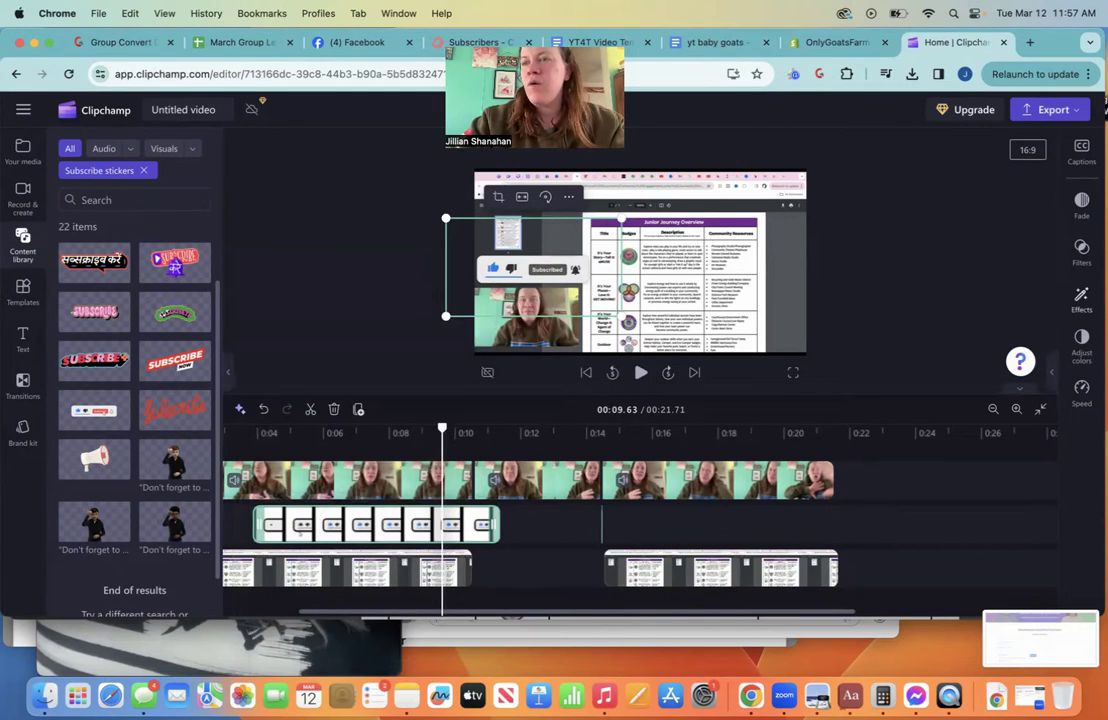
Set the Subscribe button animation's speed to 1.6 and play the video from the beginning.
click(1082, 392)
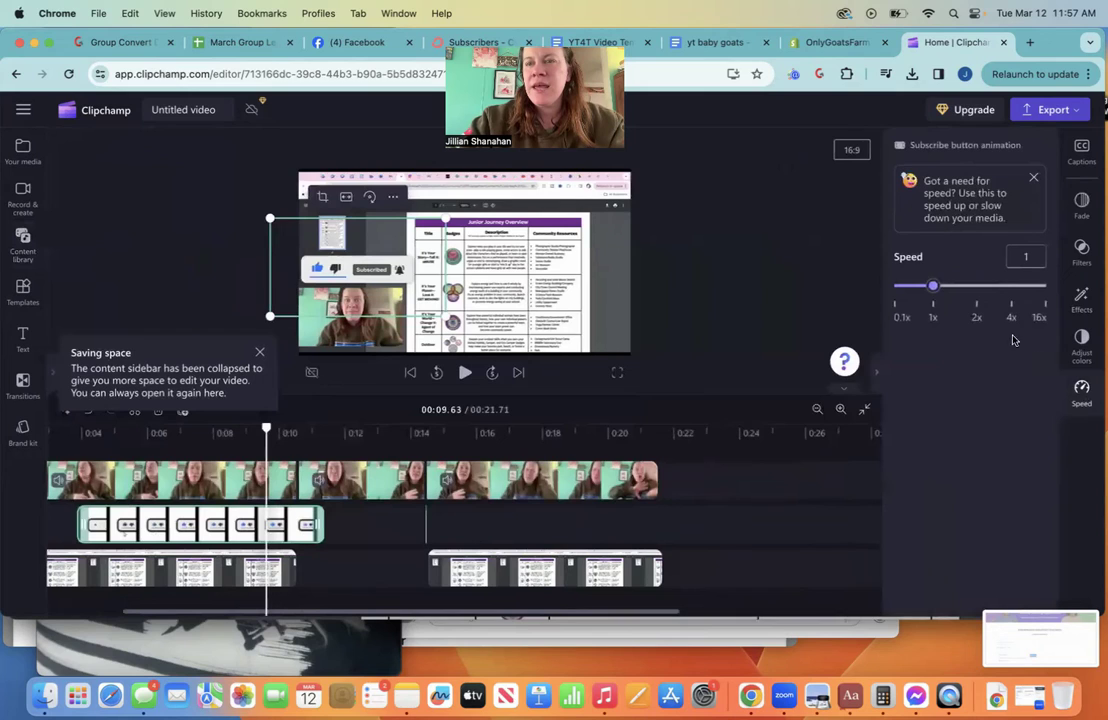
drag(935, 291, 959, 288)
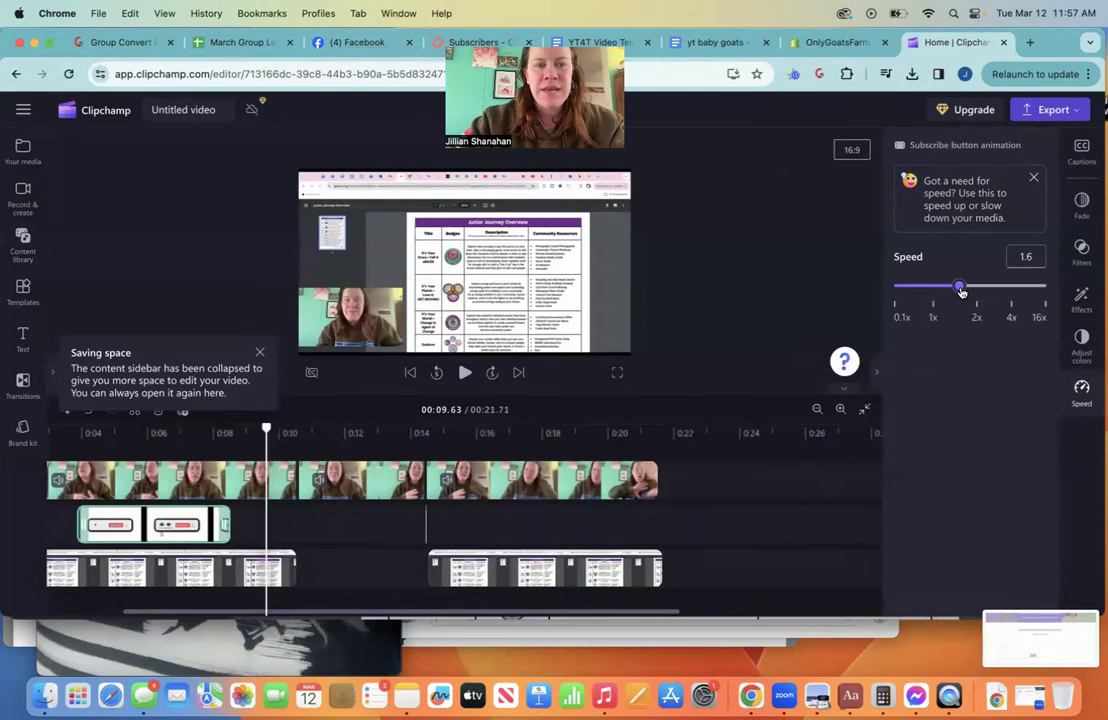
key(Home)
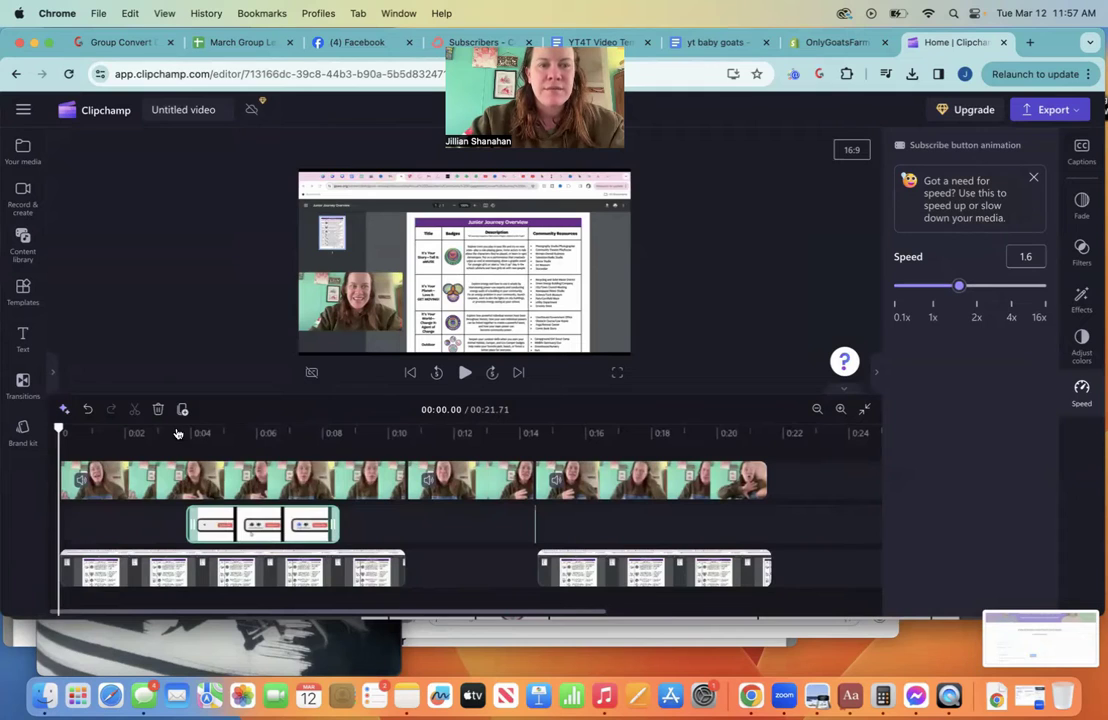
key(space)
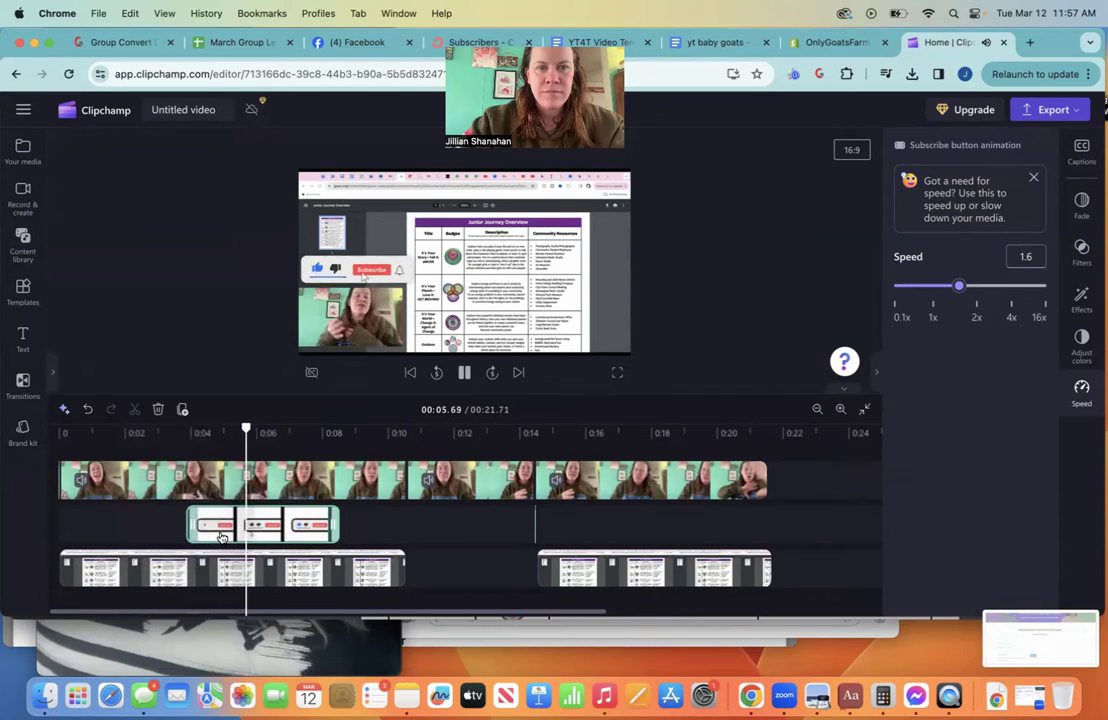
Set the first webcam clip's audio volume to 96%.
click(330, 480)
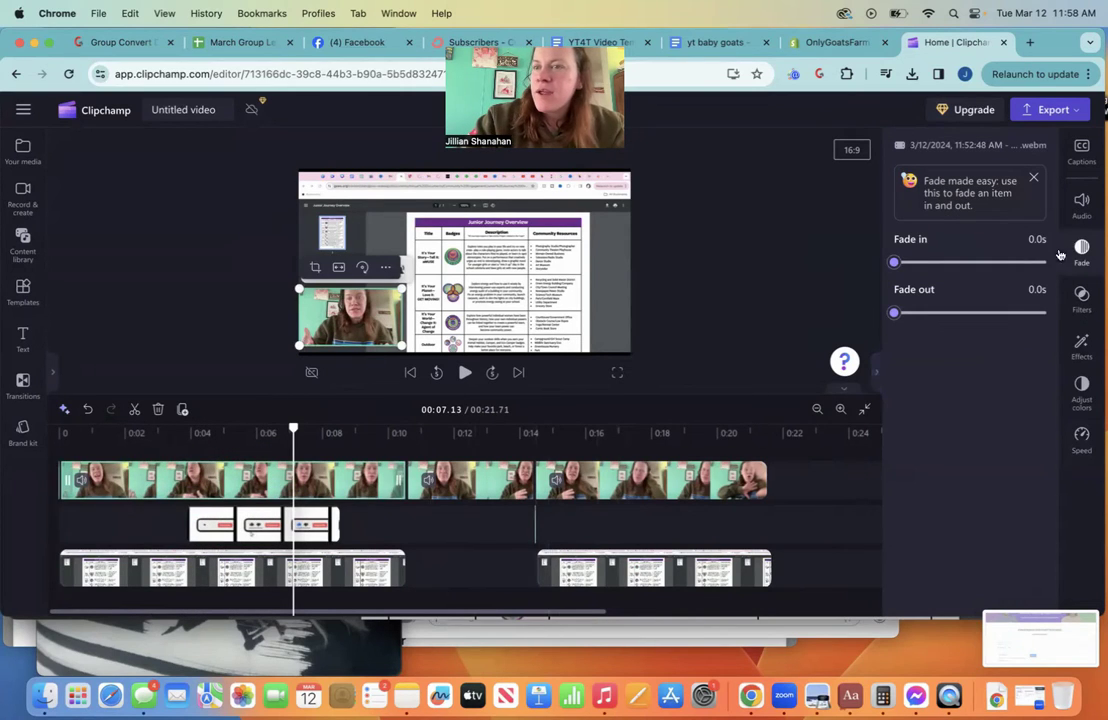
click(1082, 204)
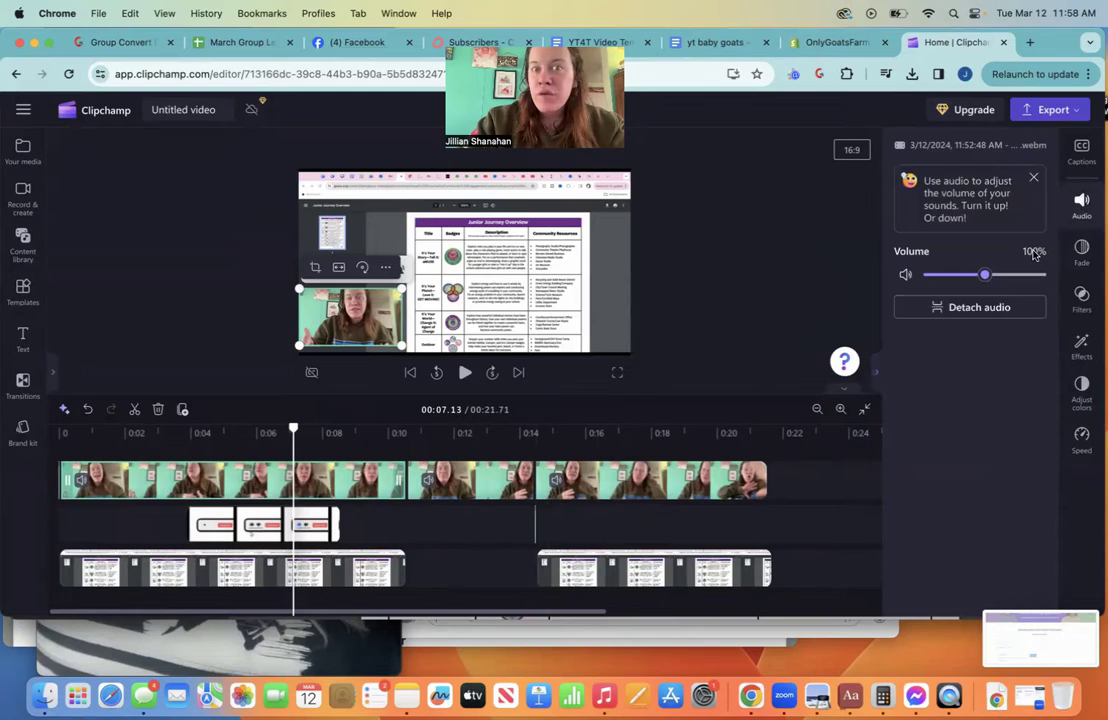
drag(1030, 279, 1058, 288)
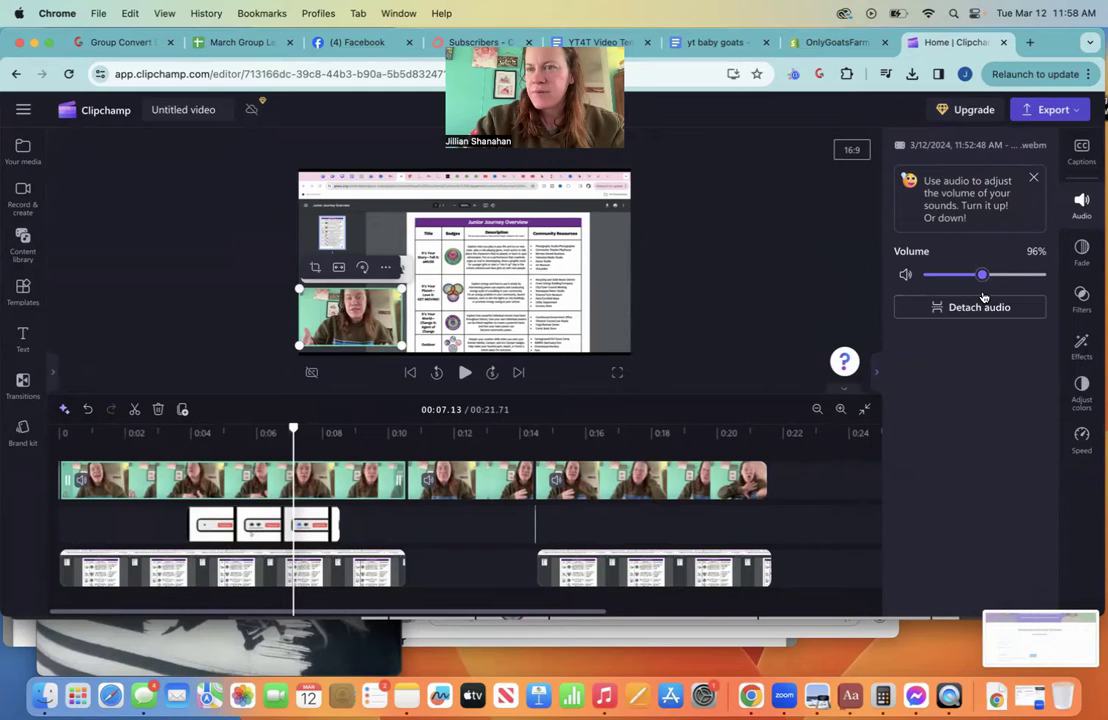
Preview the filters on the first webcam clip, apply the Winter filter, and set its intensity slightly above the middle.
click(1082, 297)
scroll(973, 405, down, 1)
scroll(950, 410, down, 5)
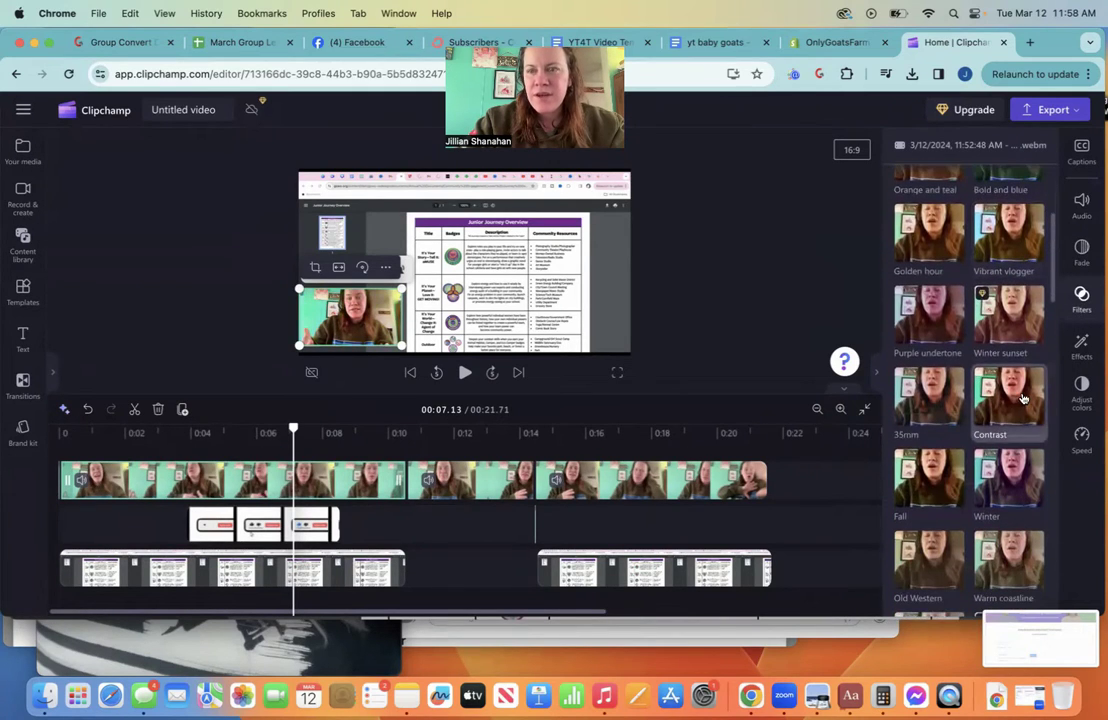
scroll(945, 420, down, 2)
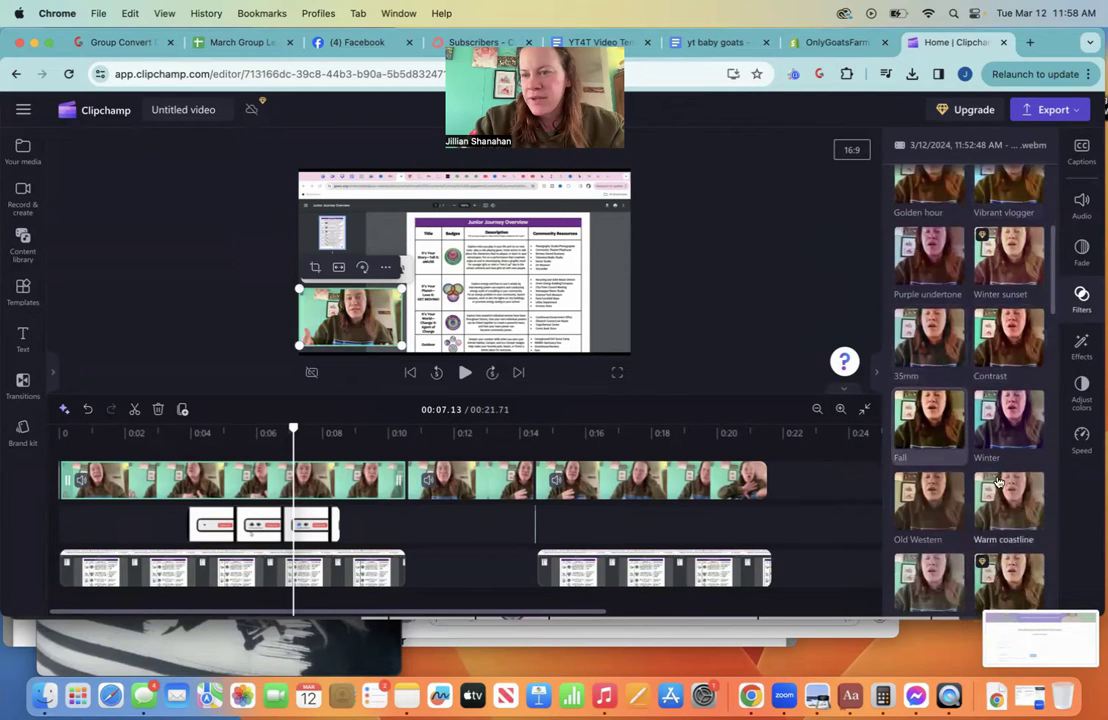
scroll(1001, 484, up, 8)
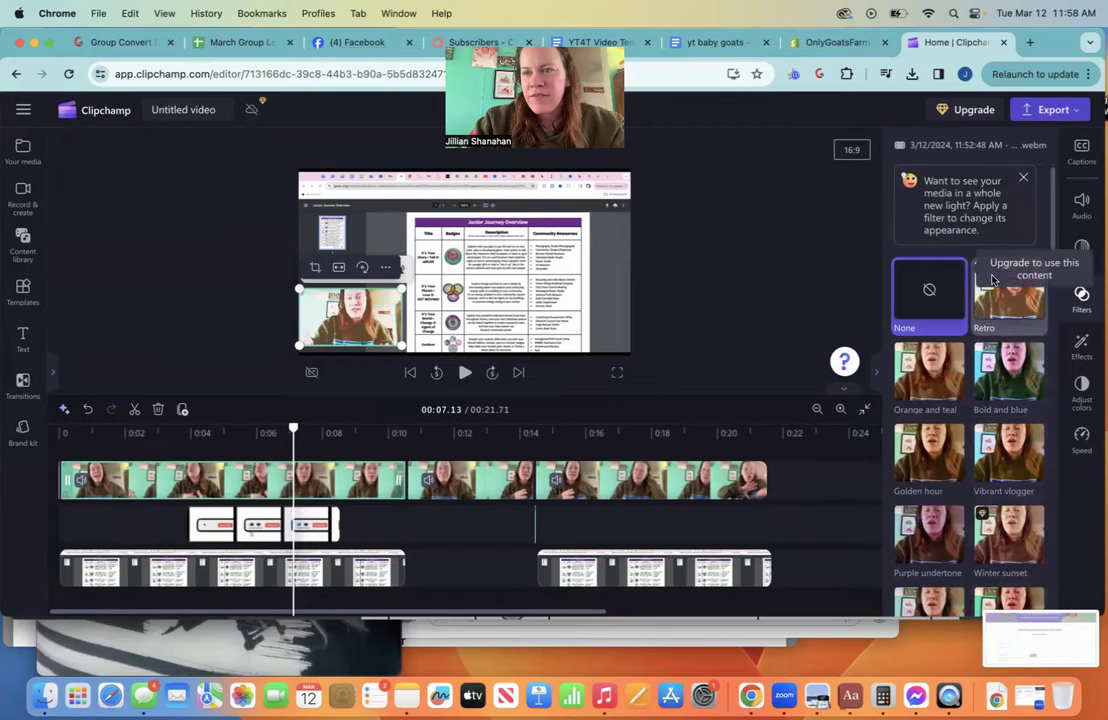
scroll(960, 360, down, 2)
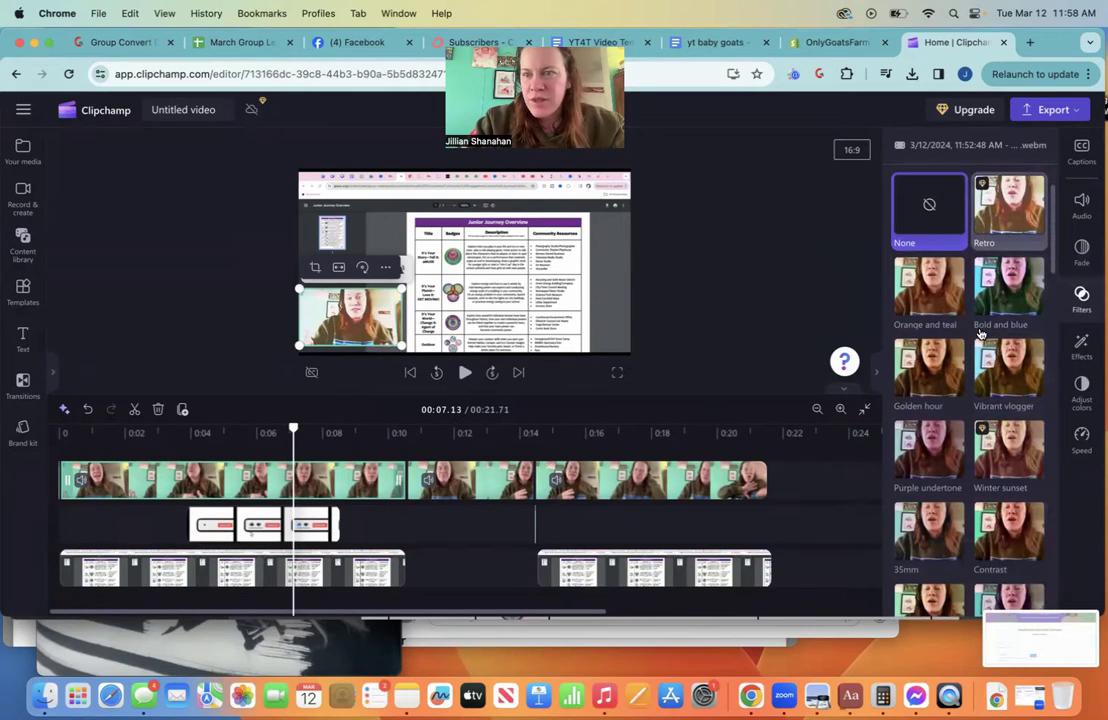
scroll(908, 411, down, 5)
scroll(908, 411, down, 10)
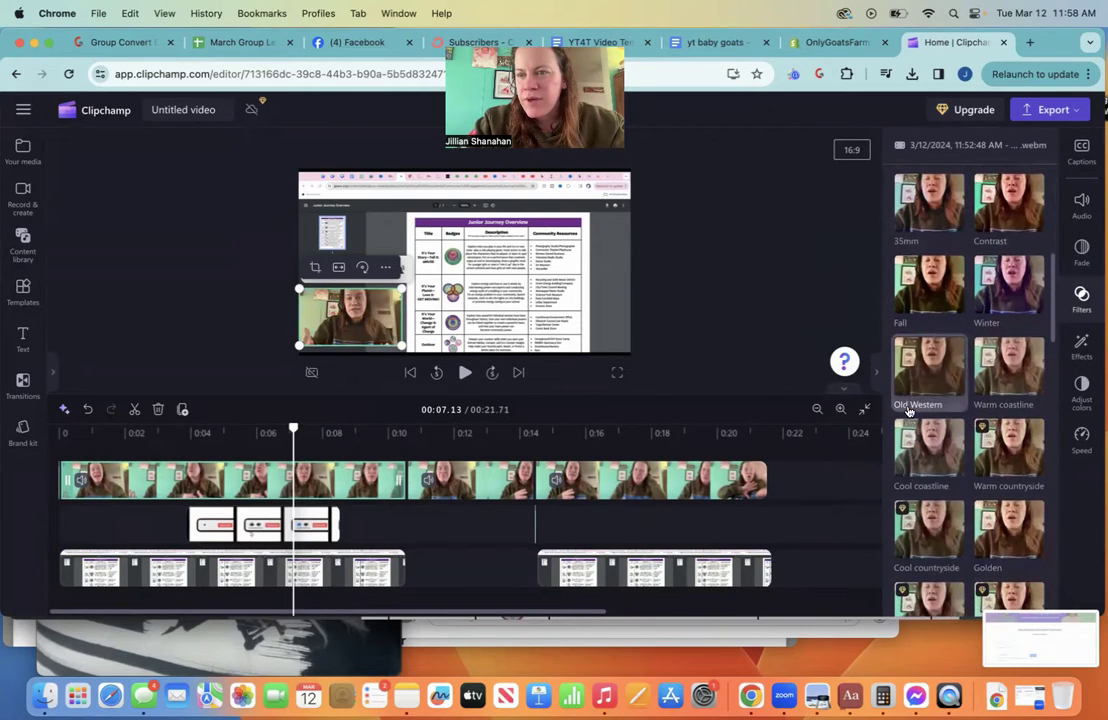
scroll(908, 411, down, 15)
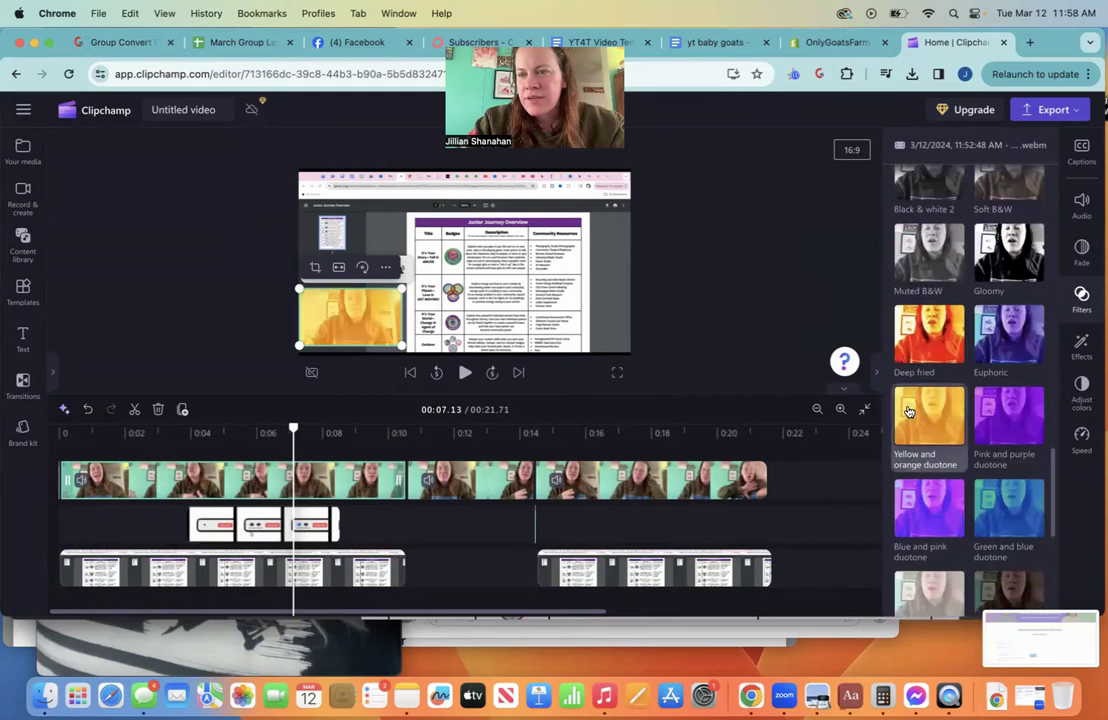
scroll(908, 411, up, 14)
scroll(908, 411, up, 10)
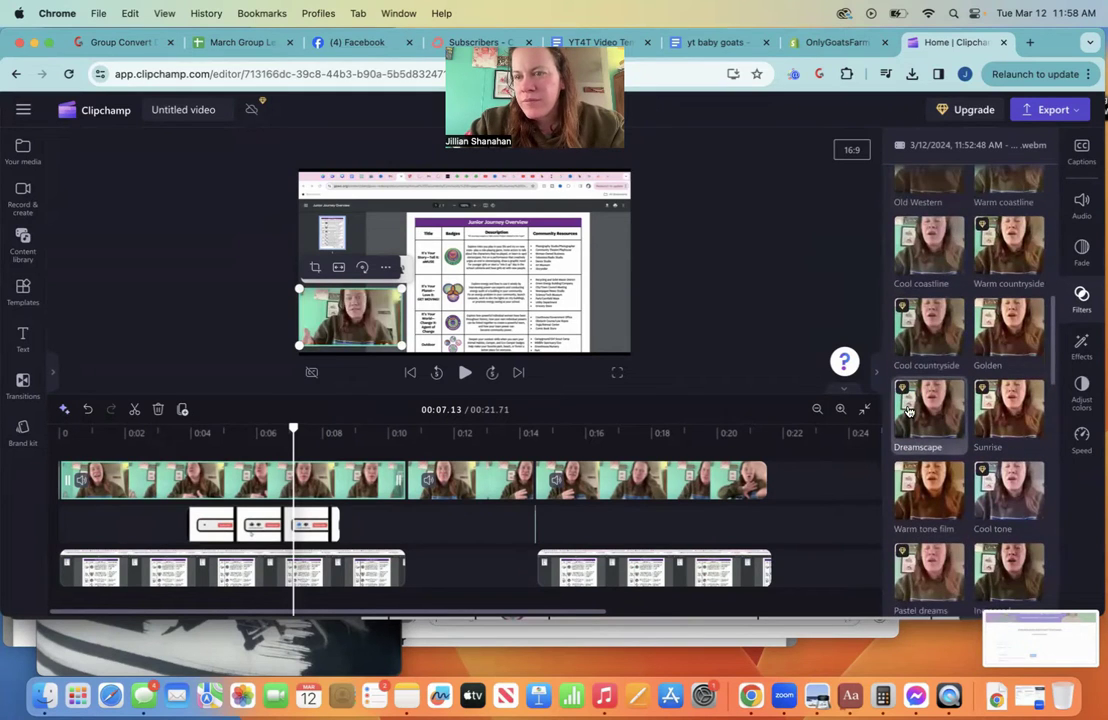
scroll(908, 411, up, 3)
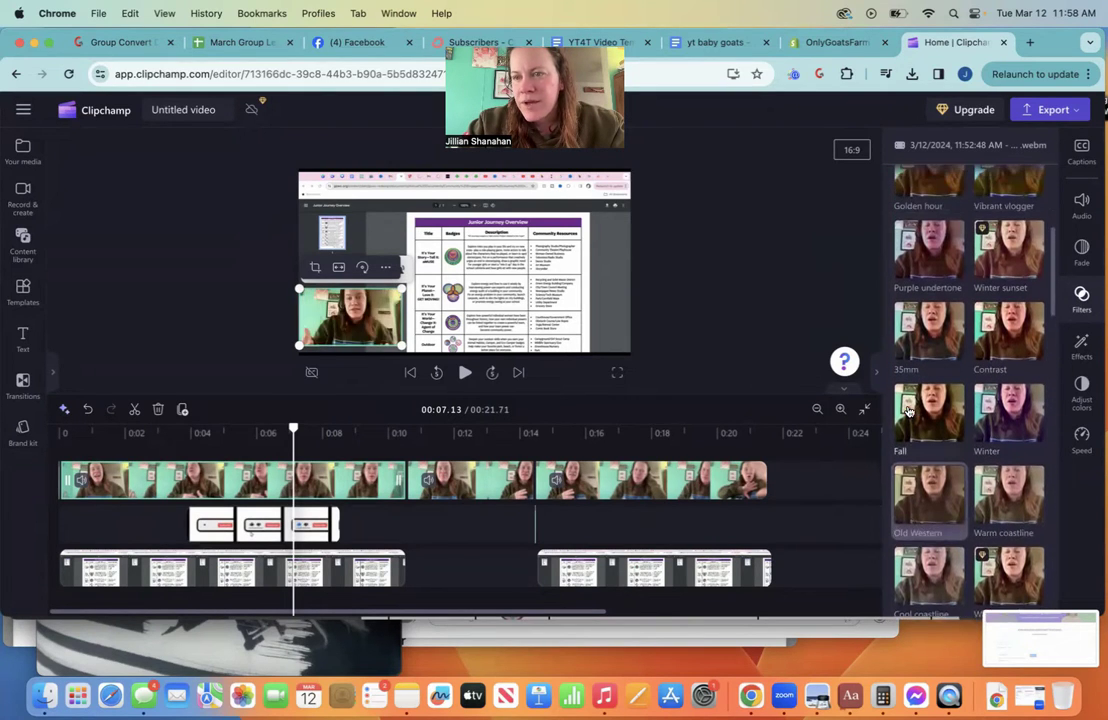
click(1007, 453)
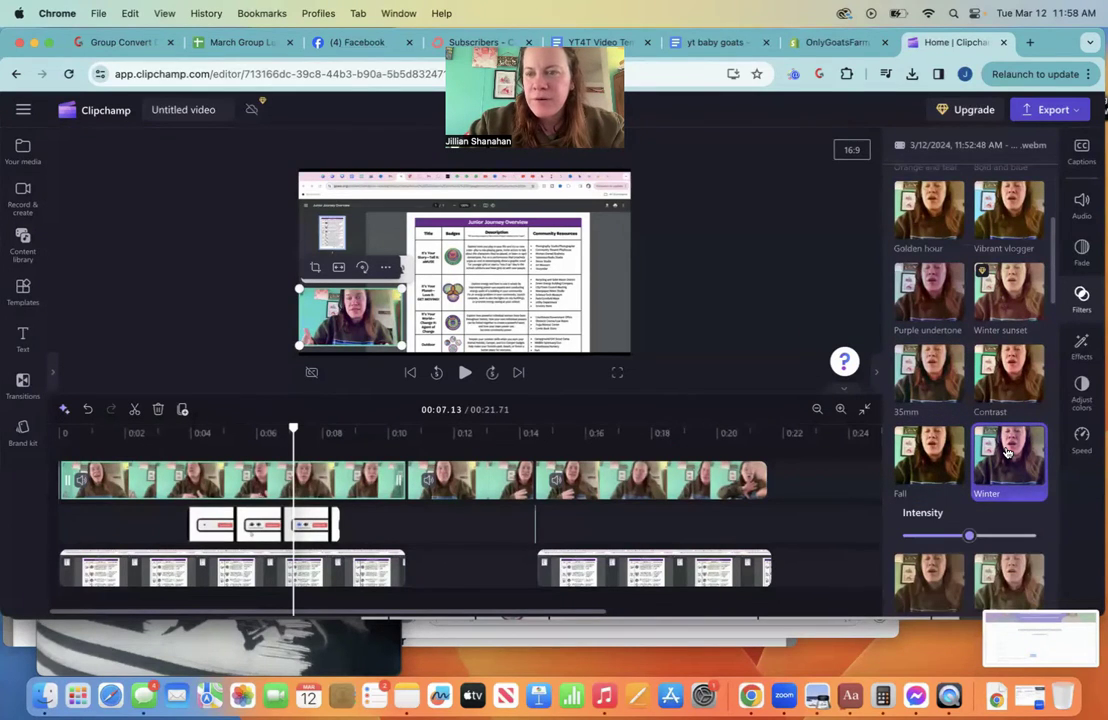
drag(1049, 543, 850, 550)
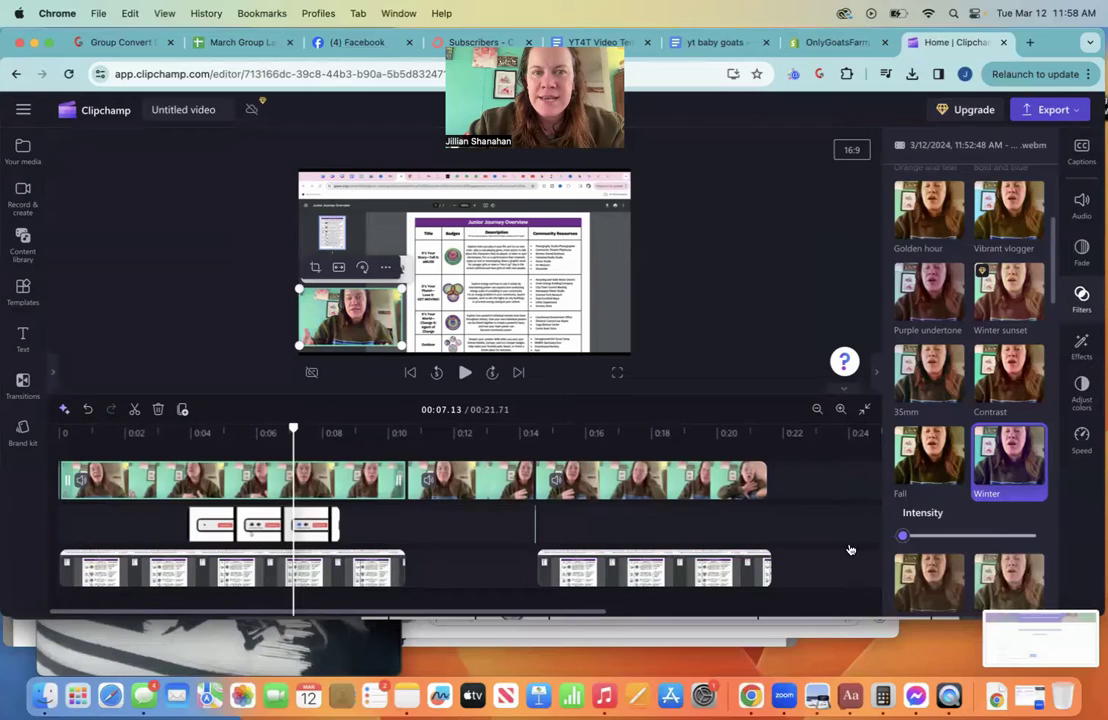
drag(903, 536, 985, 574)
Turn on autocaptions for the project in English (United States), with profanity and offensive language filtered.
click(1080, 150)
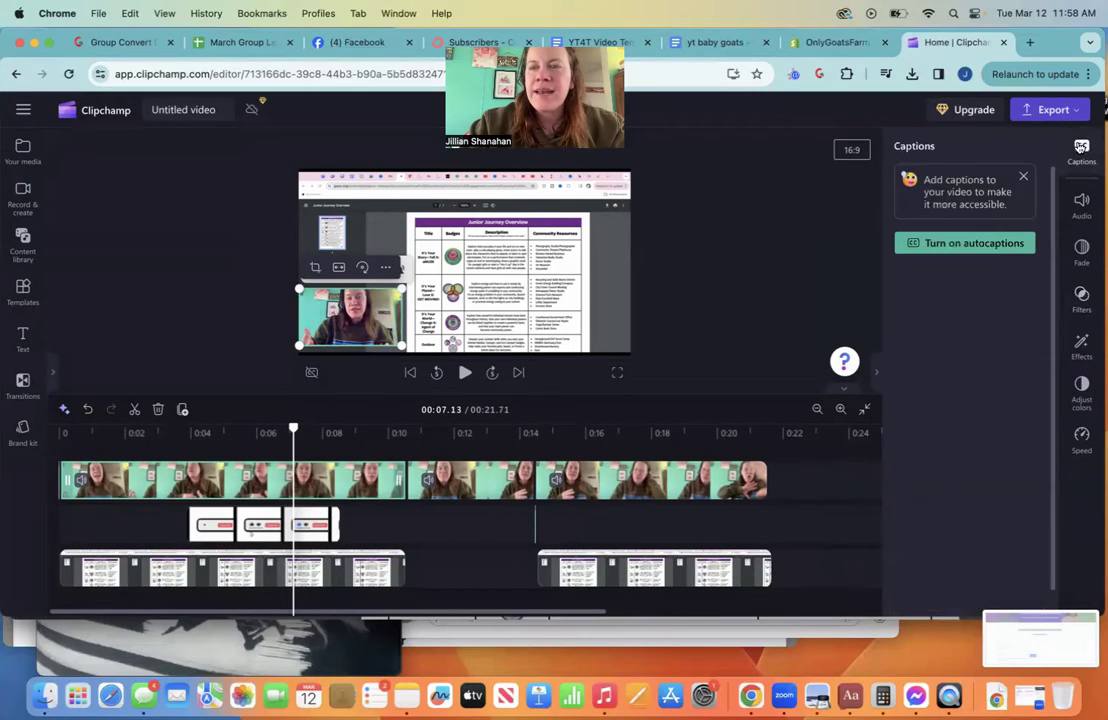
click(973, 244)
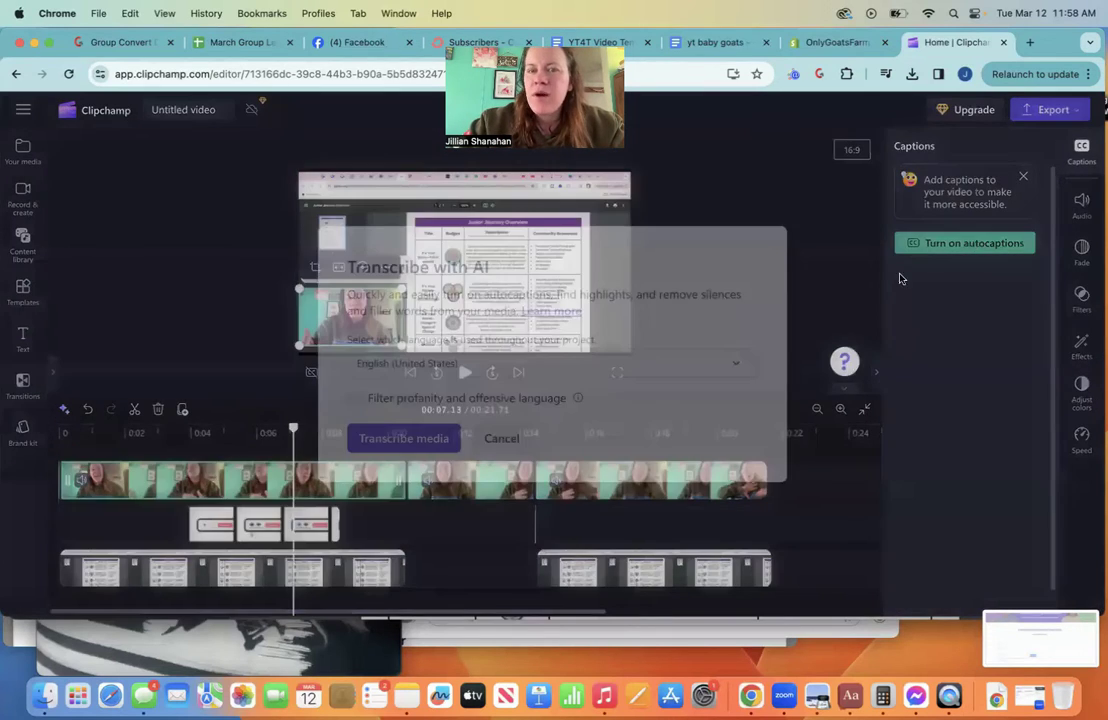
click(542, 376)
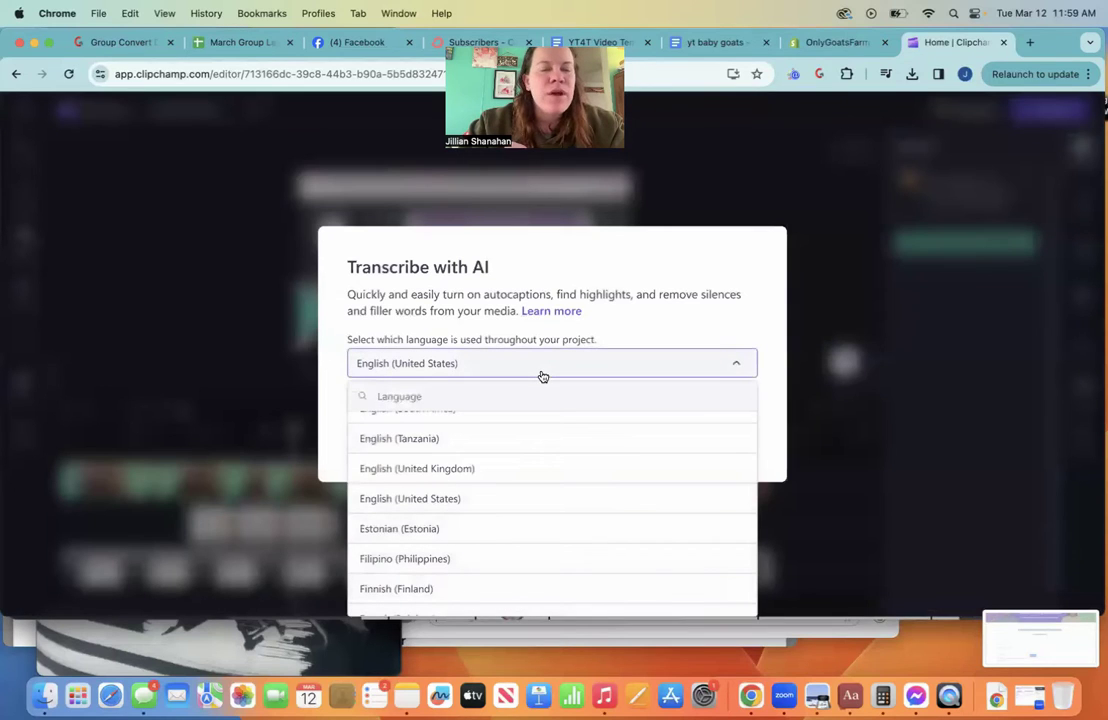
click(462, 368)
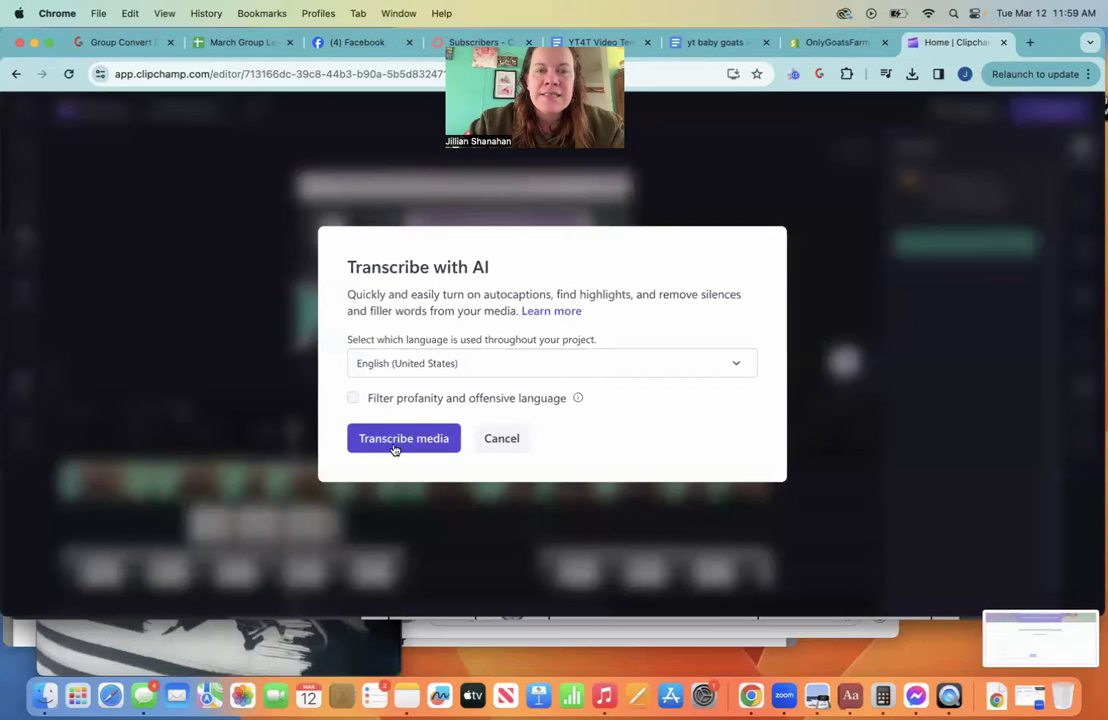
mouse_move(577, 398)
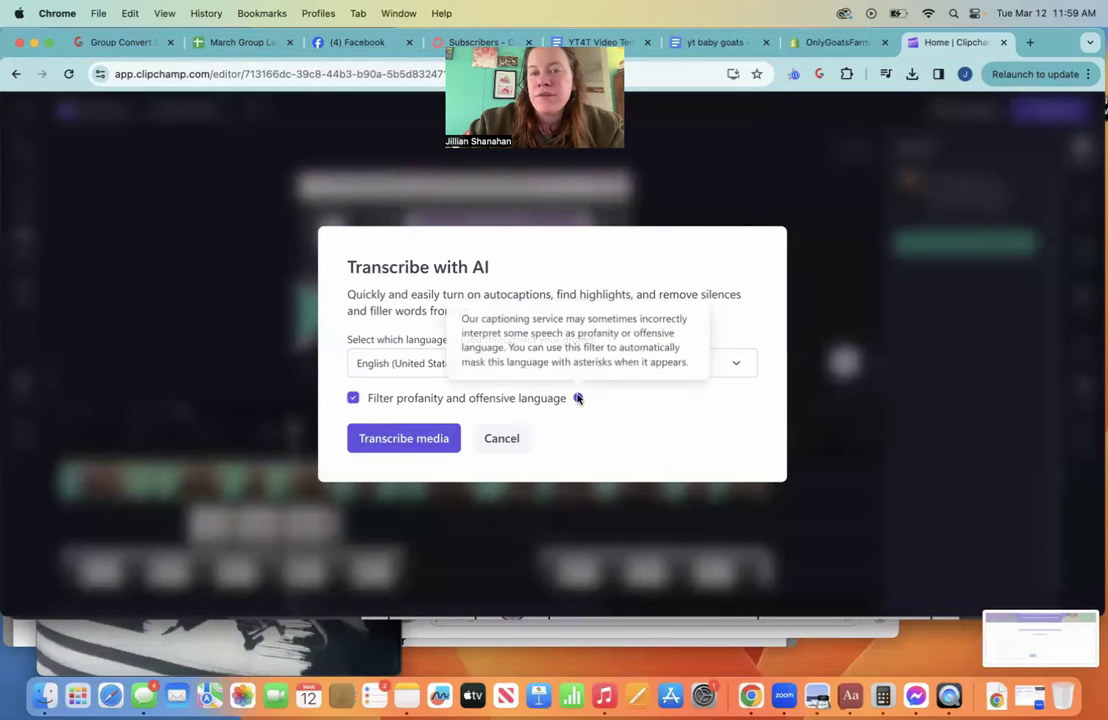
click(428, 438)
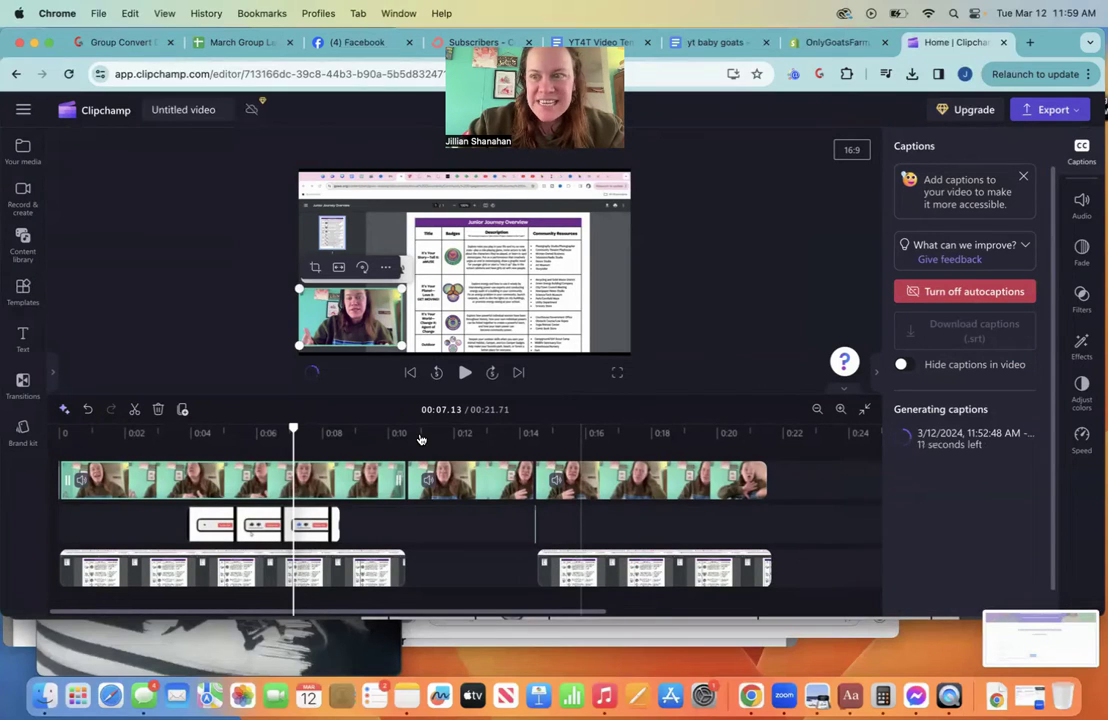
Raise the first webcam clip's exposure very slightly above the middle.
click(1081, 390)
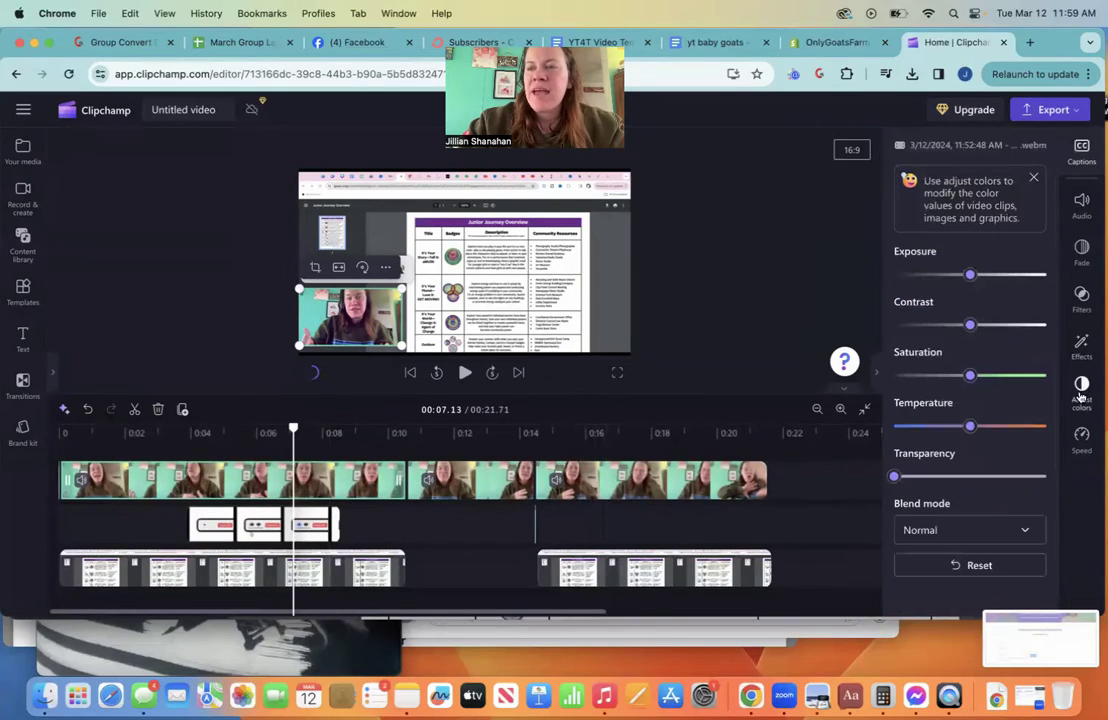
mouse_move(971, 276)
mouse_down()
mouse_move(1045, 276)
mouse_move(906, 276)
mouse_move(1045, 276)
mouse_move(967, 276)
mouse_up()
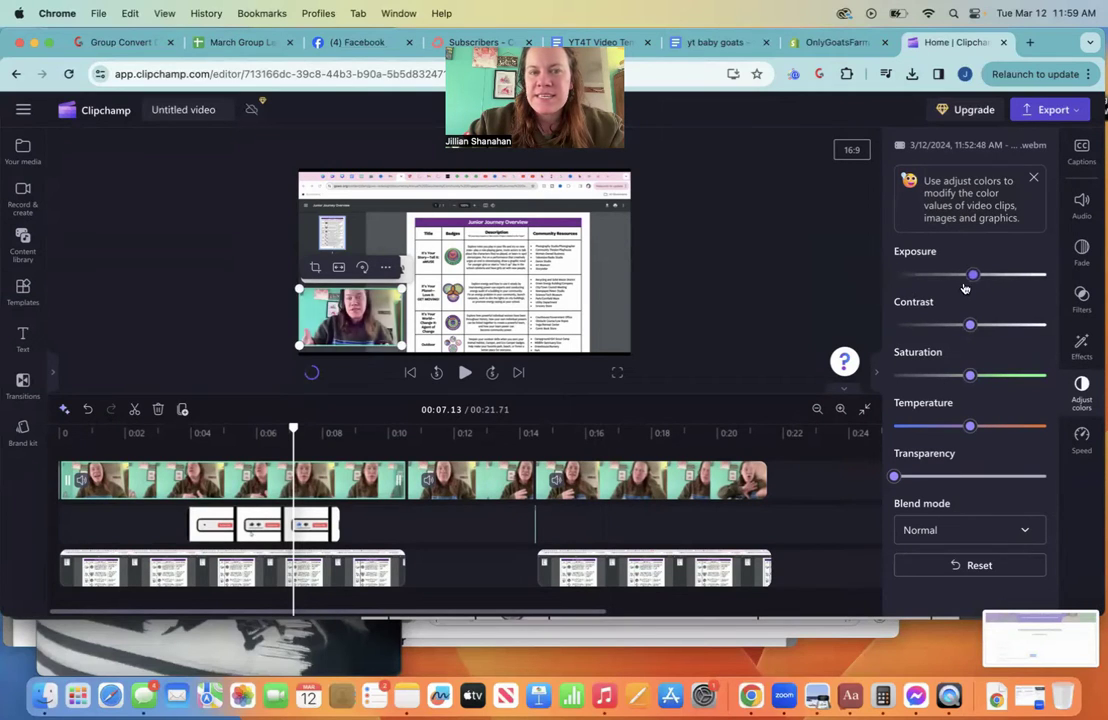
key(Escape)
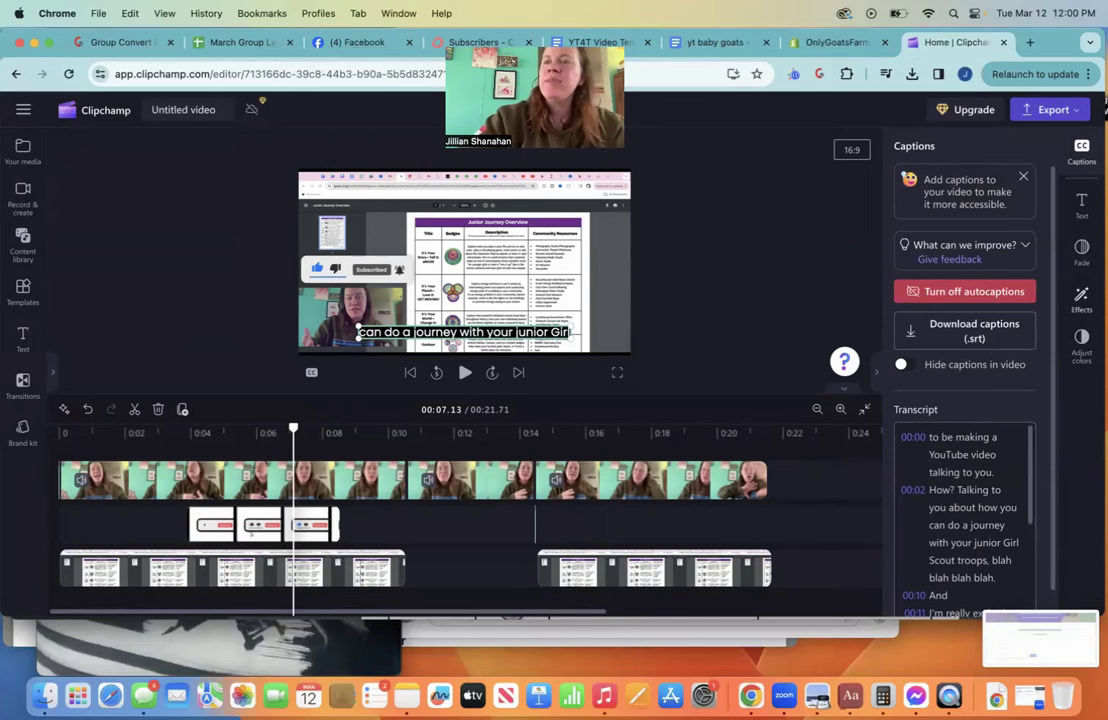
Review the start of the generated transcript, jumping to the opening word and selecting the word "YouTube".
scroll(934, 444, down, 2)
scroll(934, 444, up, 2)
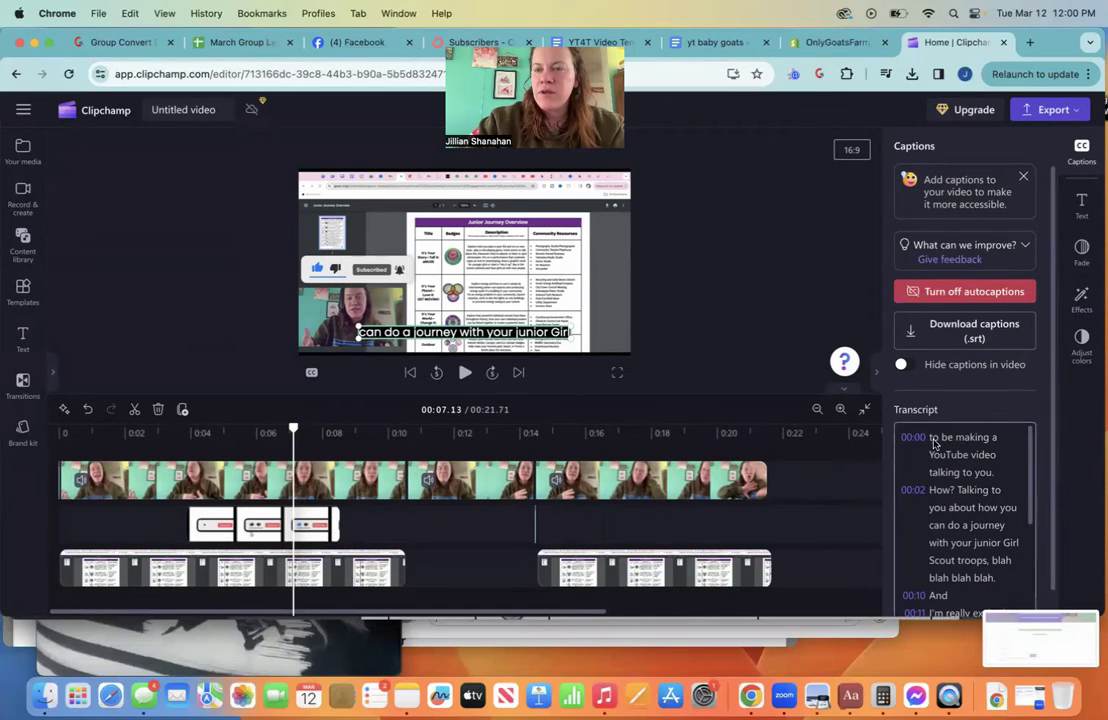
click(935, 440)
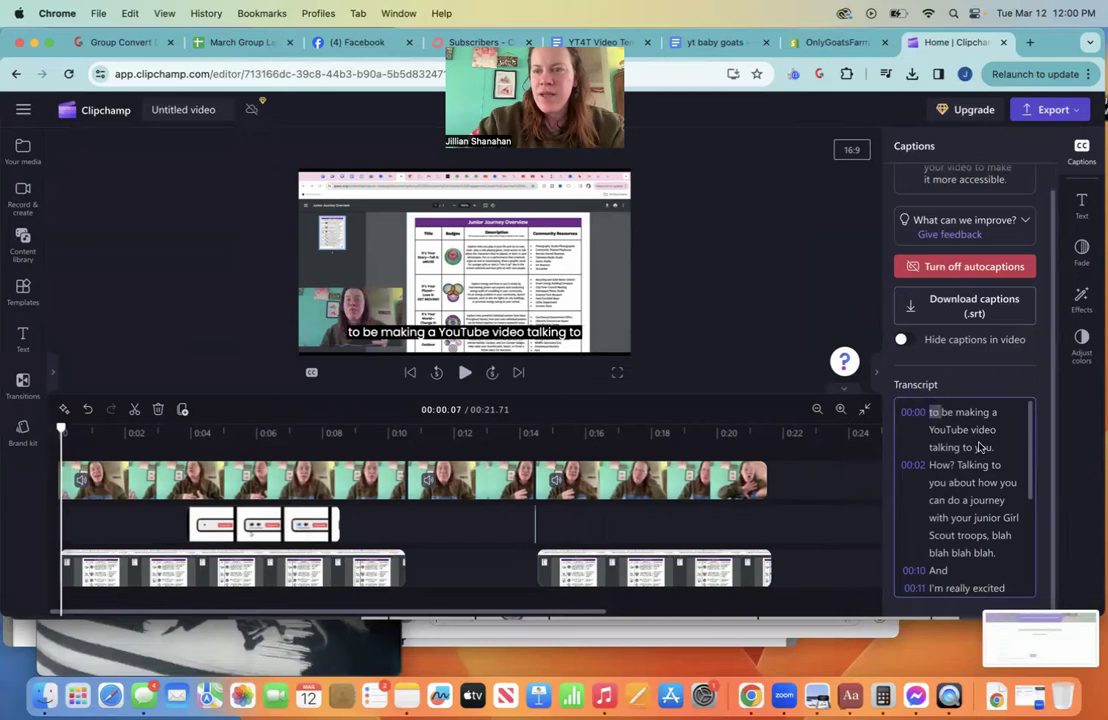
click(950, 431)
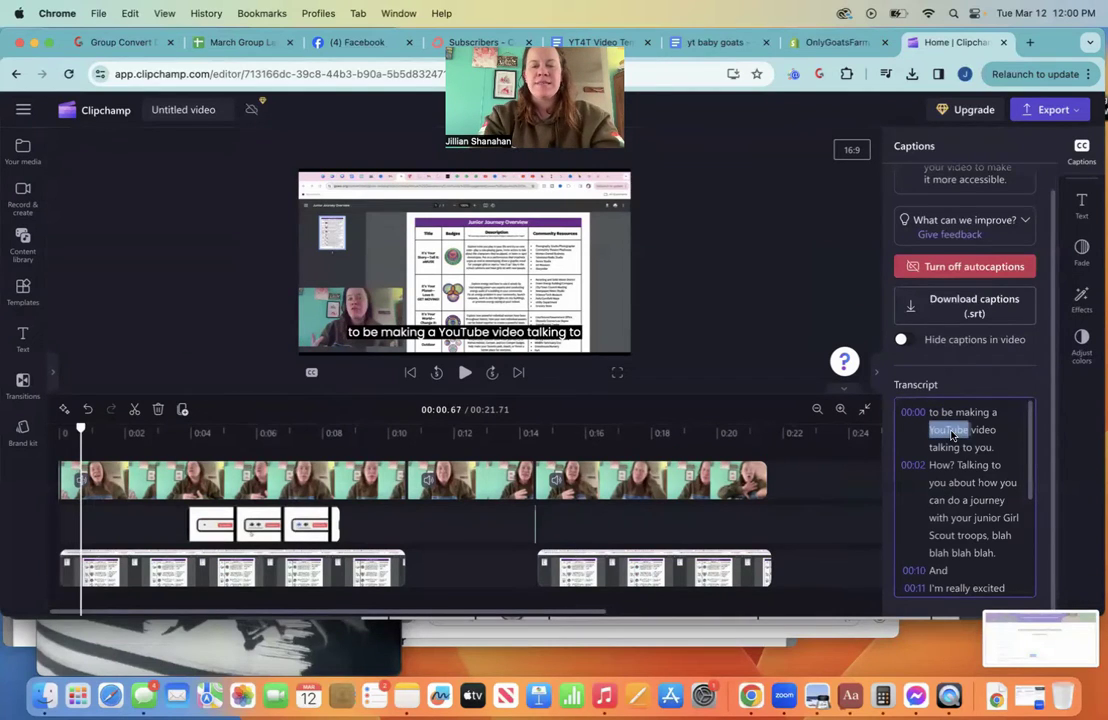
Replace the selected transcript word with "Facebook" and move the captions to the top of the video frame.
text(Facebook)
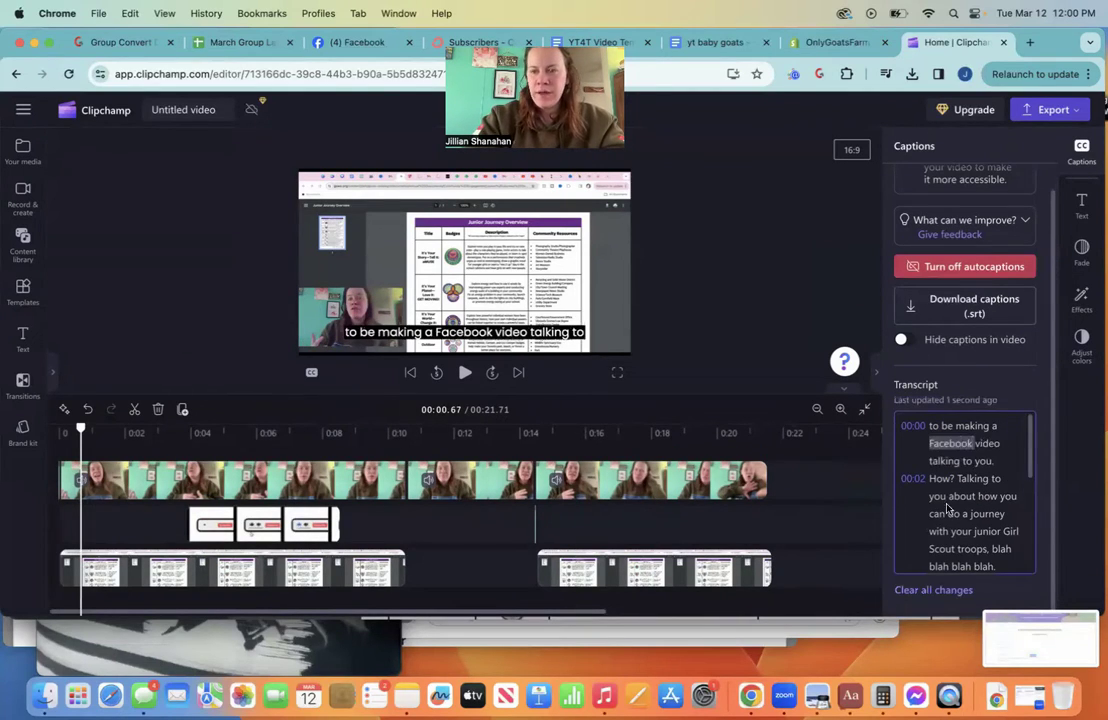
click(993, 493)
click(941, 423)
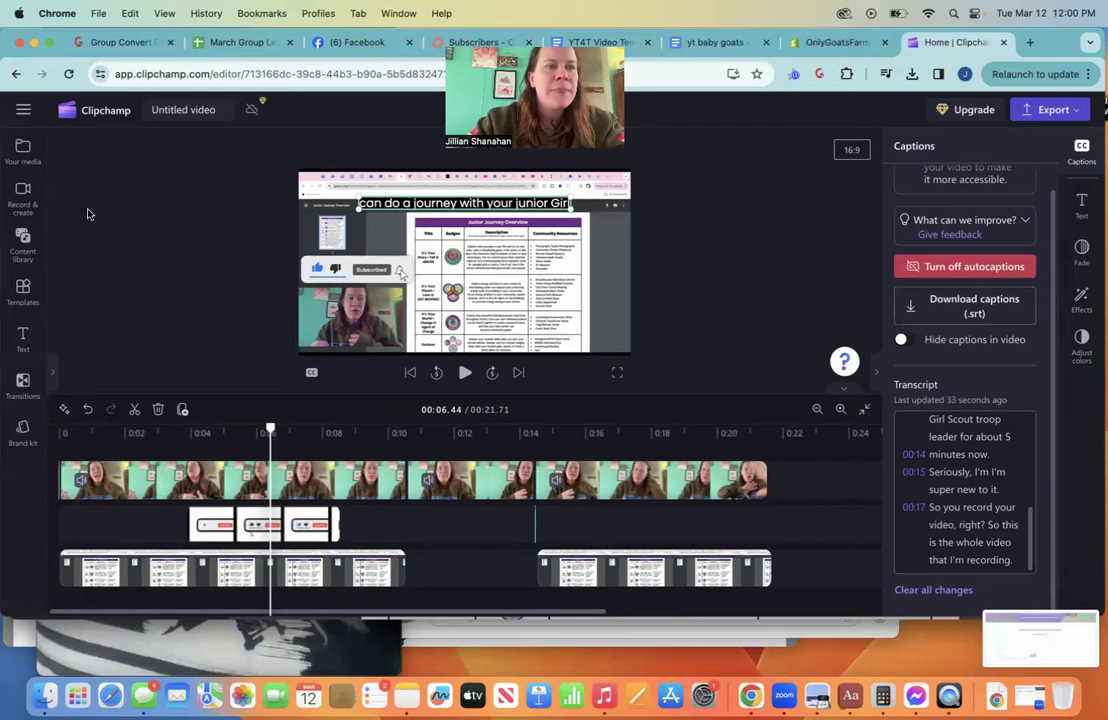
Record a short voiceover with the default built-in microphone and add it at the end of the timeline, at 00:21.71.
click(22, 192)
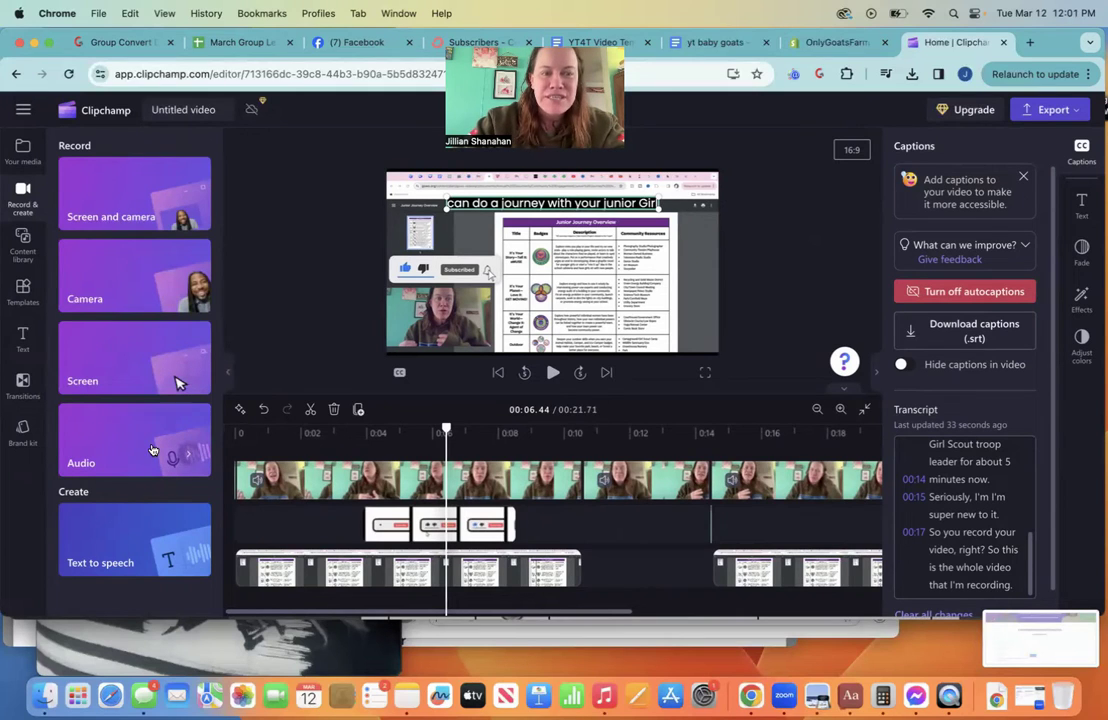
scroll(734, 549, right, 10)
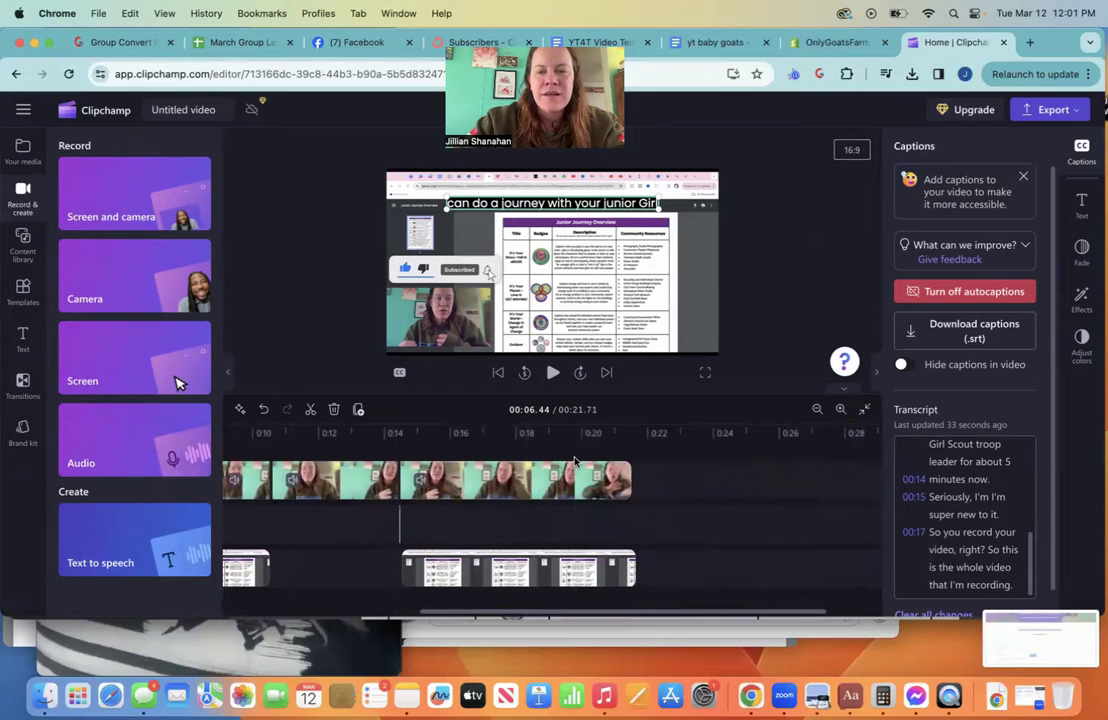
click(636, 438)
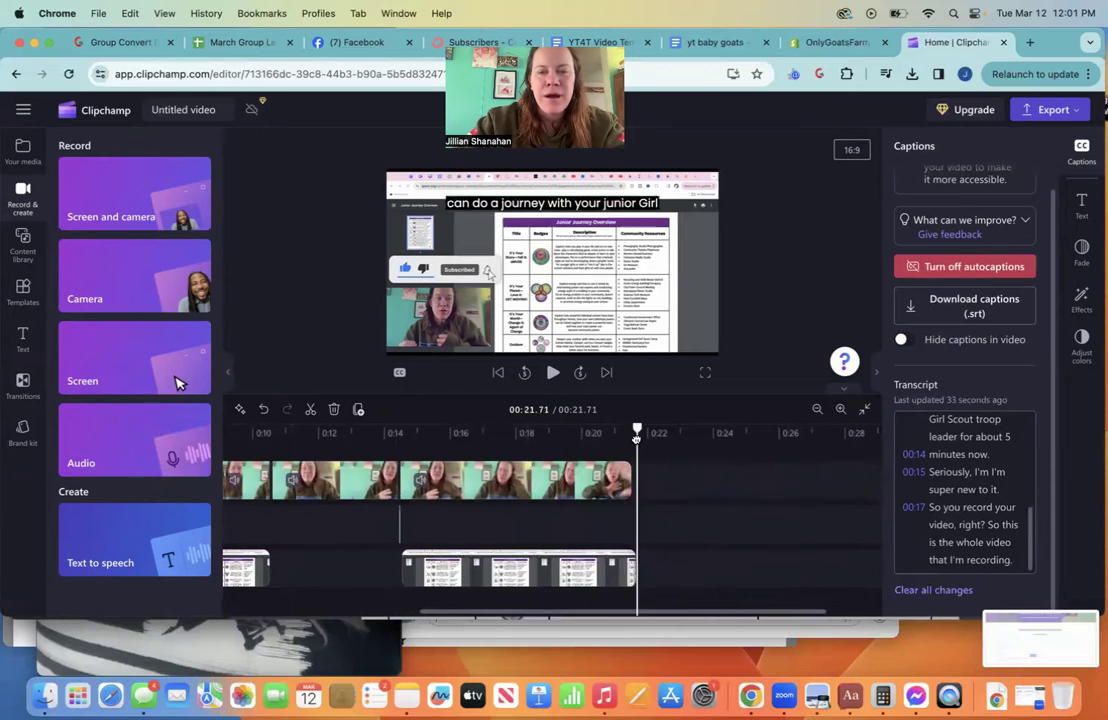
click(105, 442)
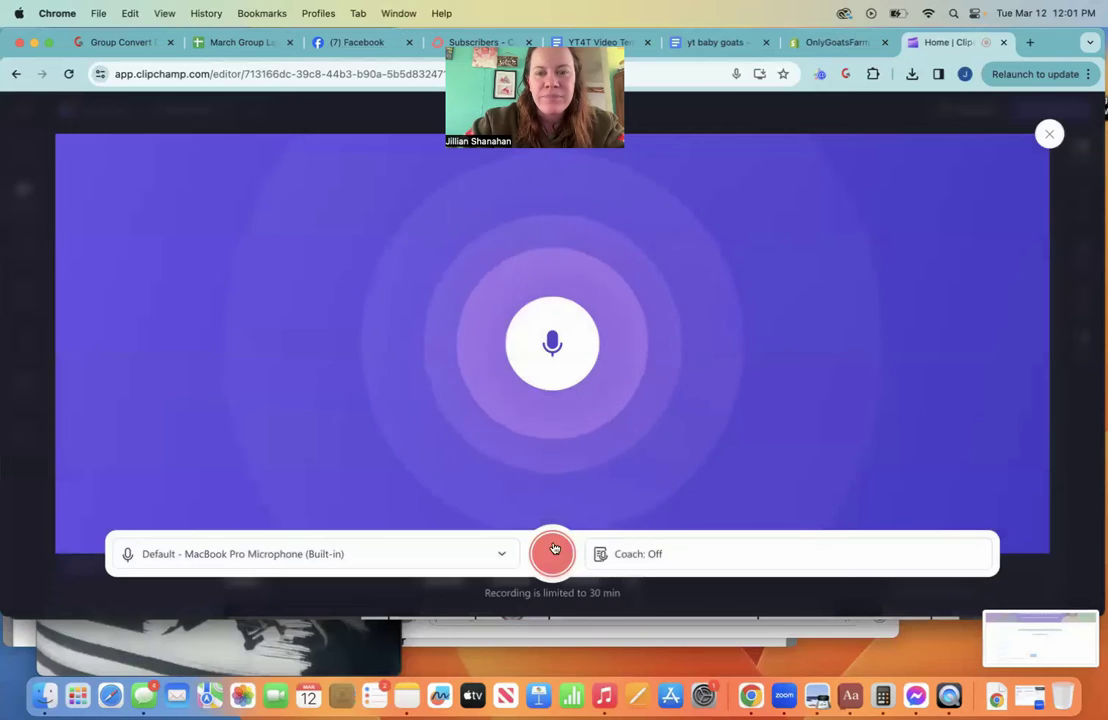
click(553, 556)
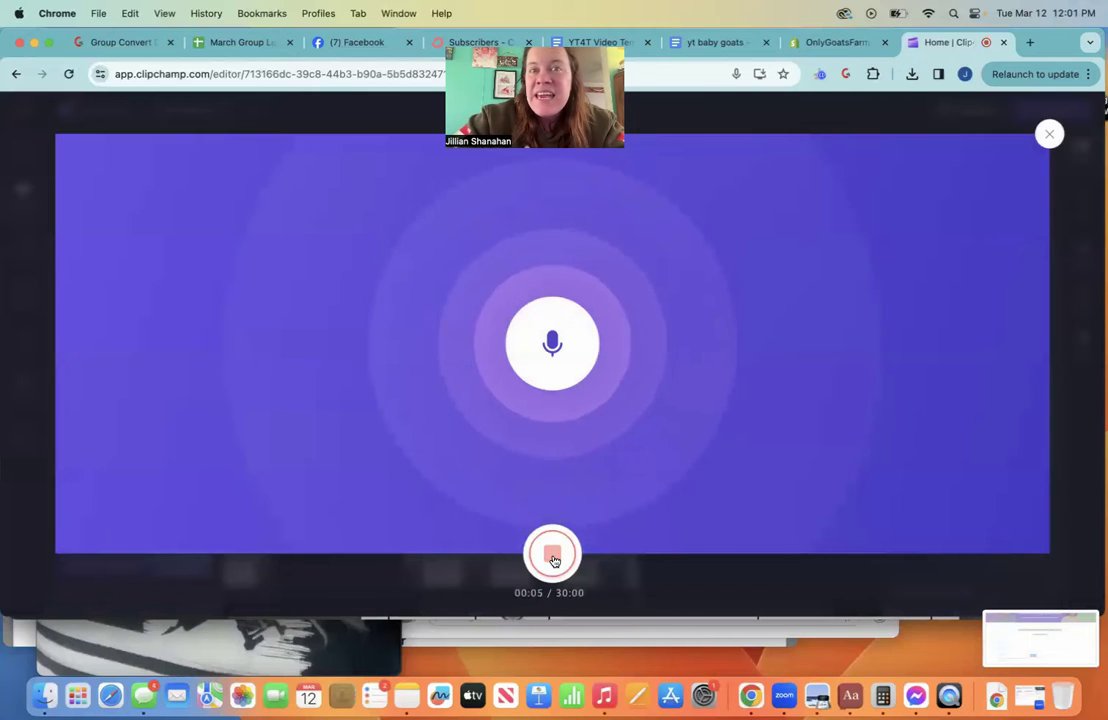
click(553, 557)
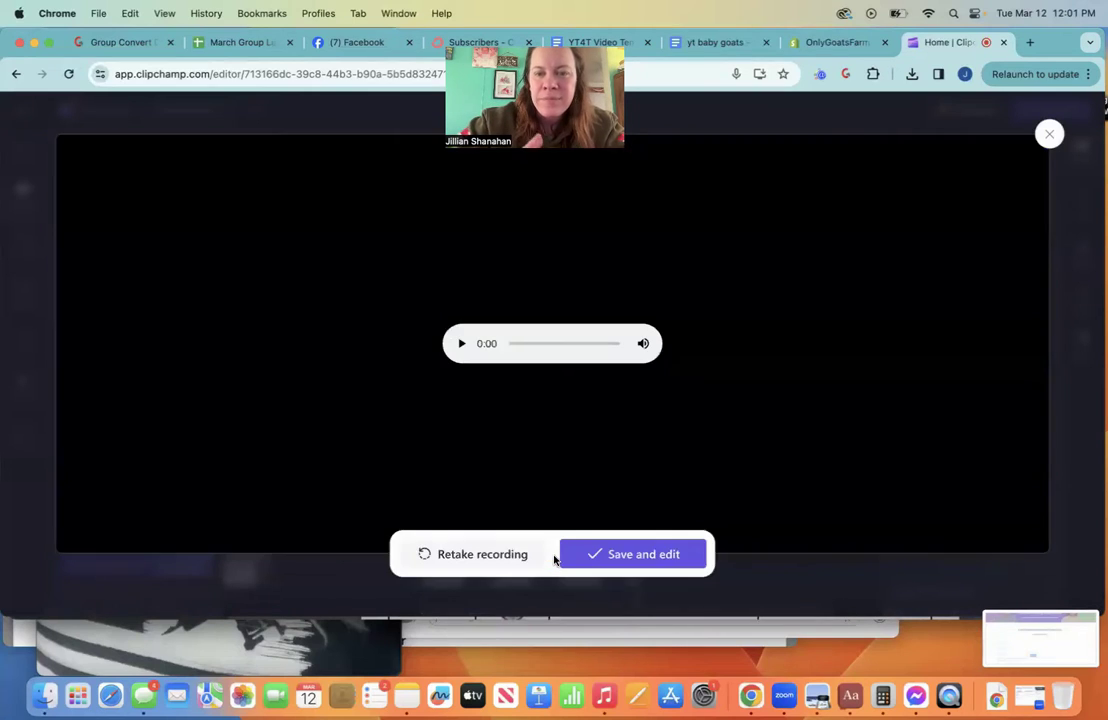
click(606, 556)
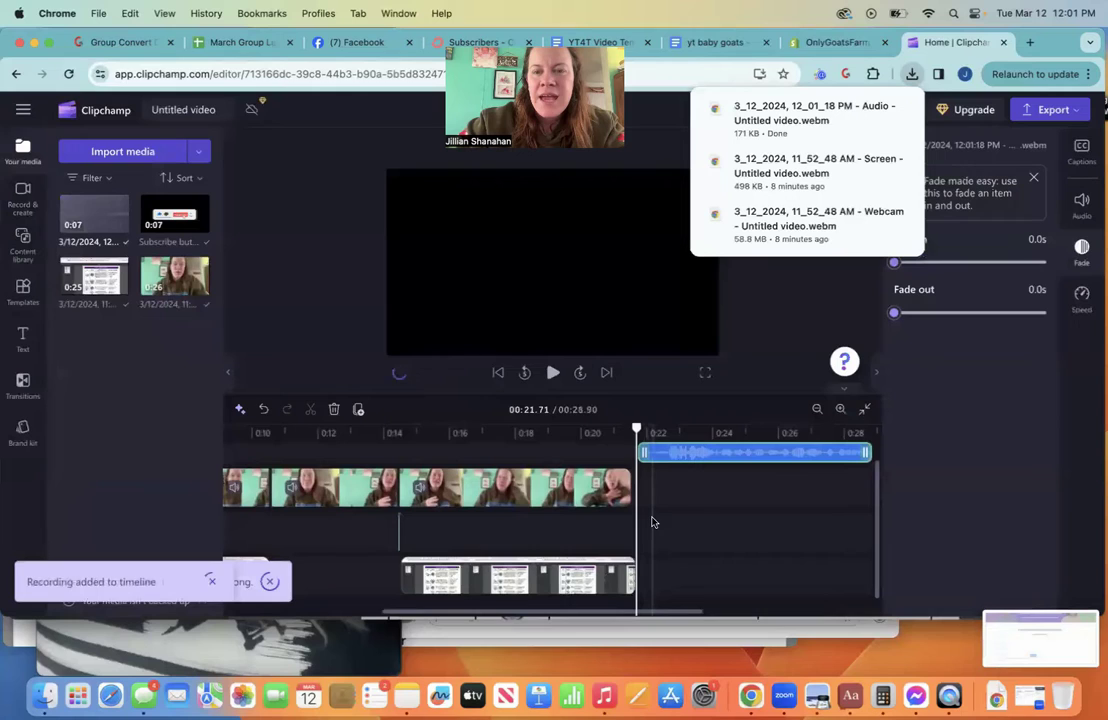
Play back the recorded voiceover and lower its volume to 36%.
key(space)
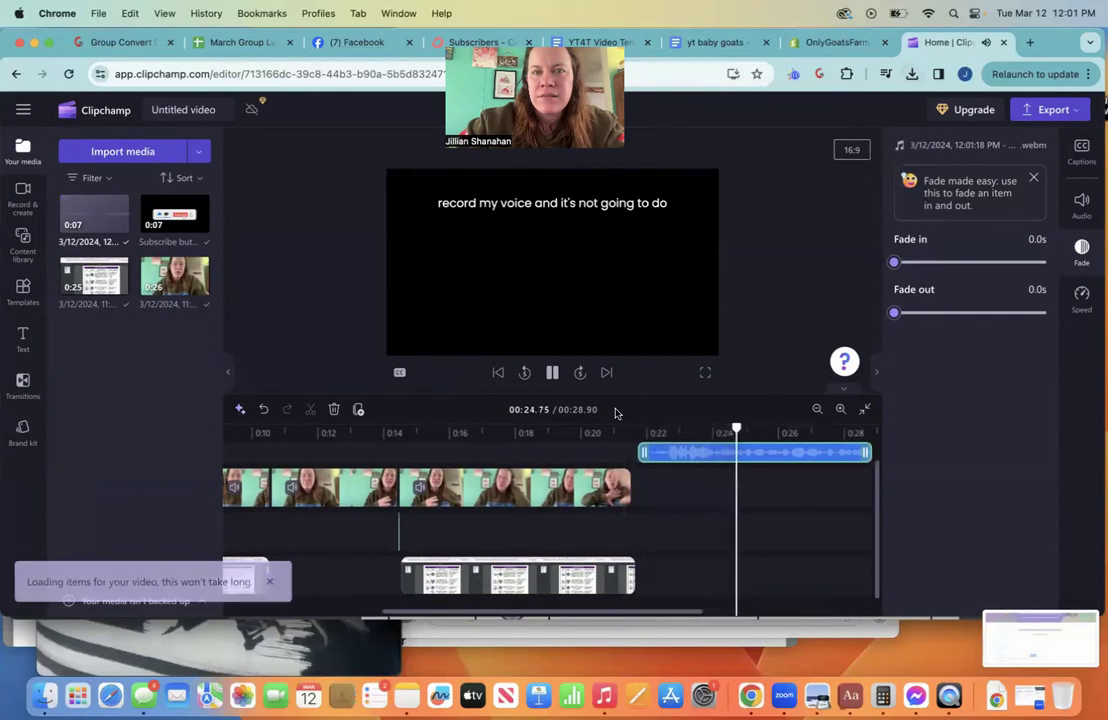
key(space)
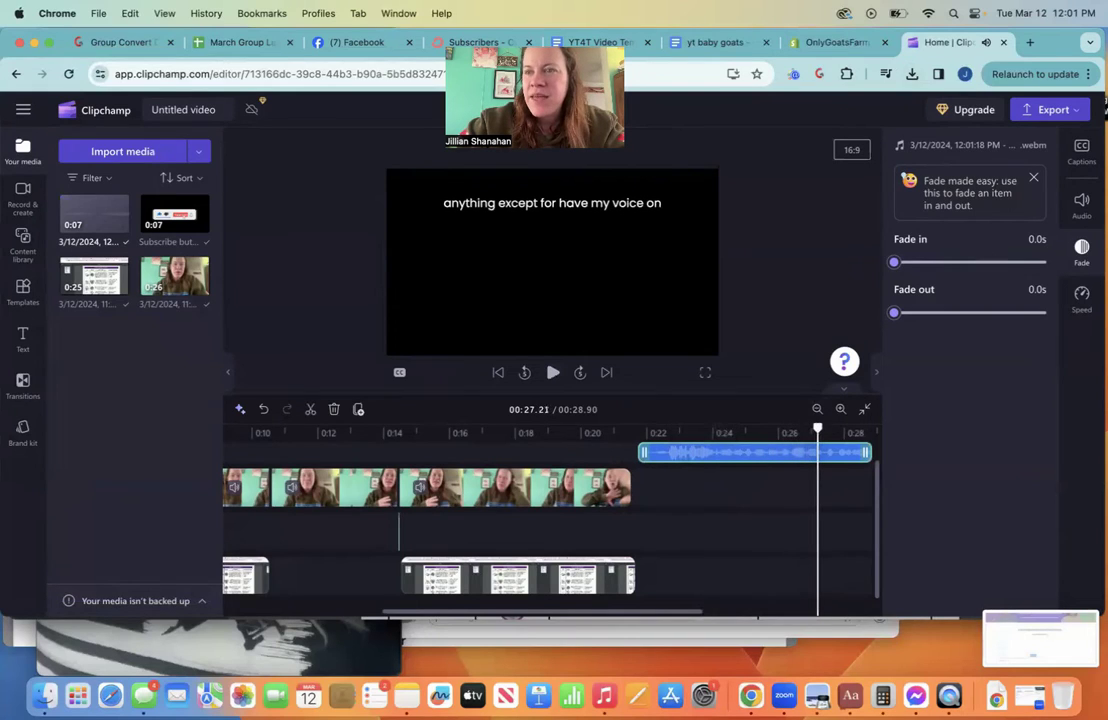
click(1082, 204)
drag(981, 282, 950, 282)
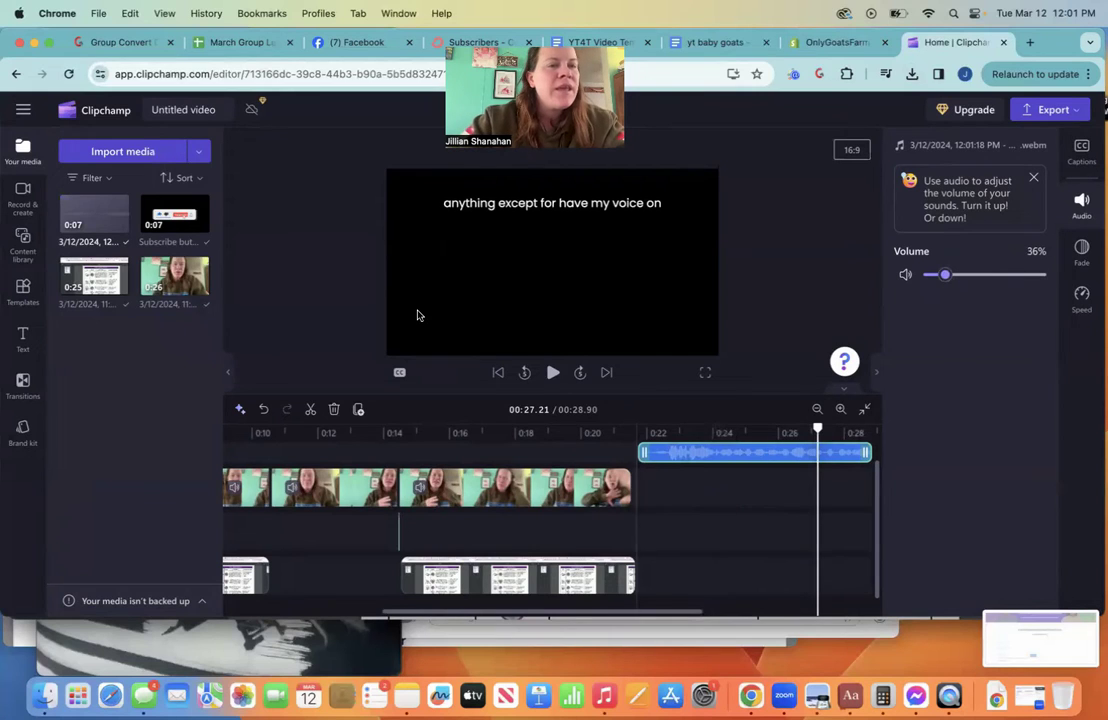
Search the content library's visuals for "video camera" and place the blue-and-white transition overlay after the last webcam clip, beneath the voiceover.
click(22, 245)
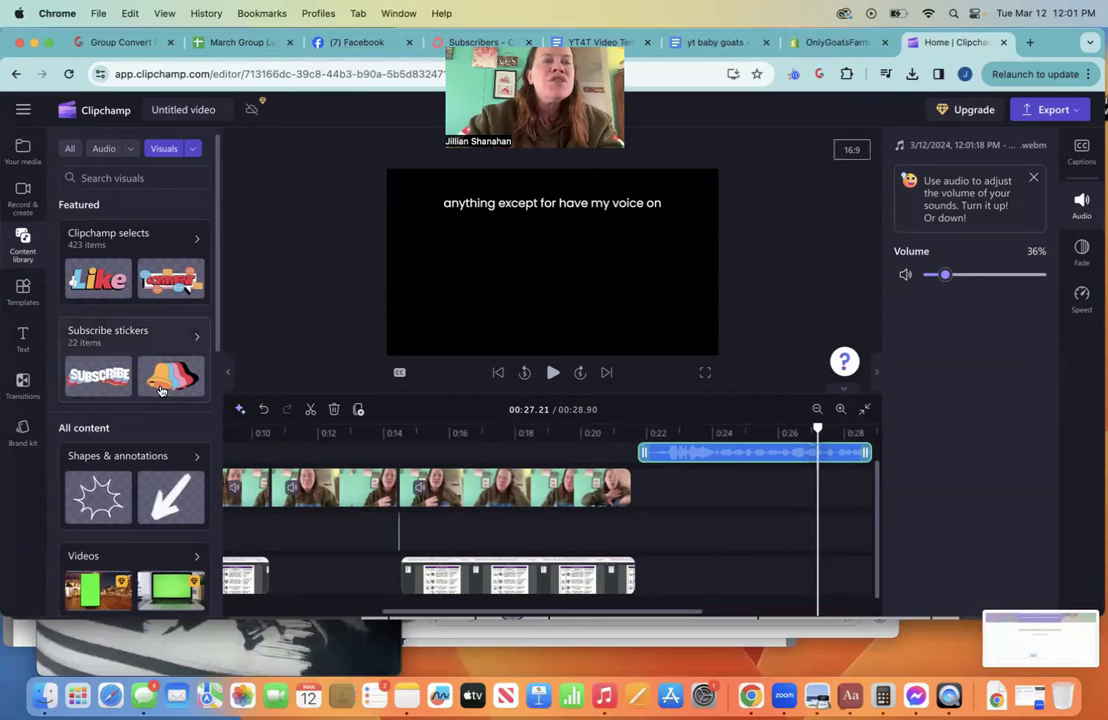
scroll(105, 455, down, 2)
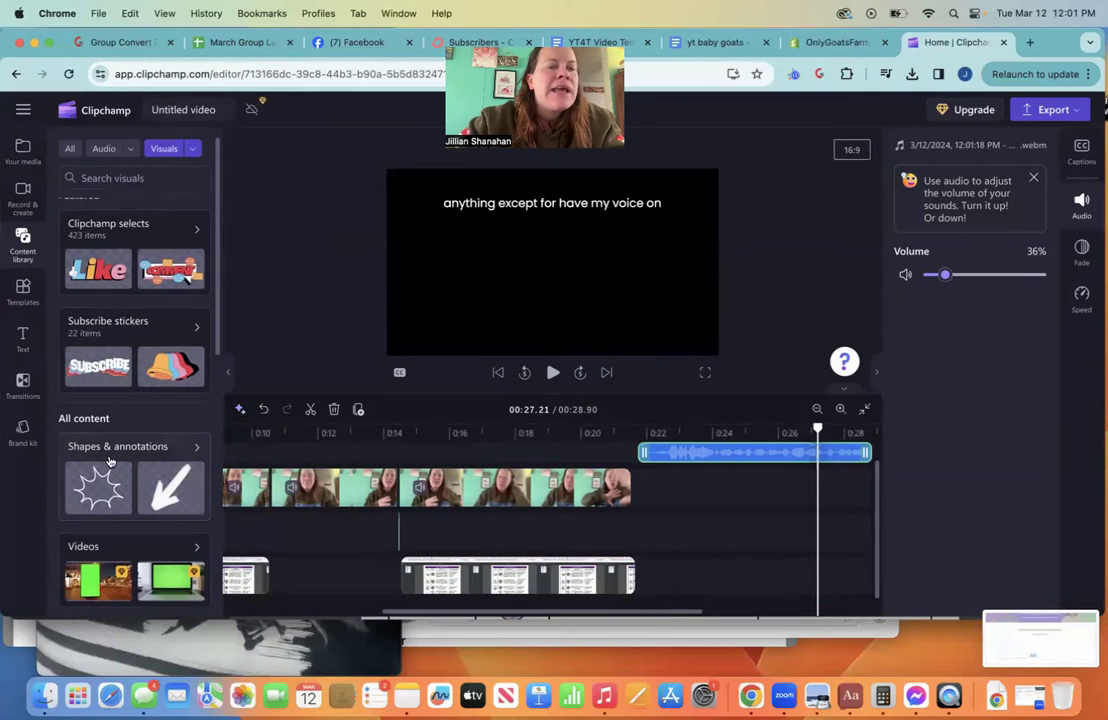
scroll(110, 458, down, 5)
scroll(110, 400, up, 6)
click(112, 179)
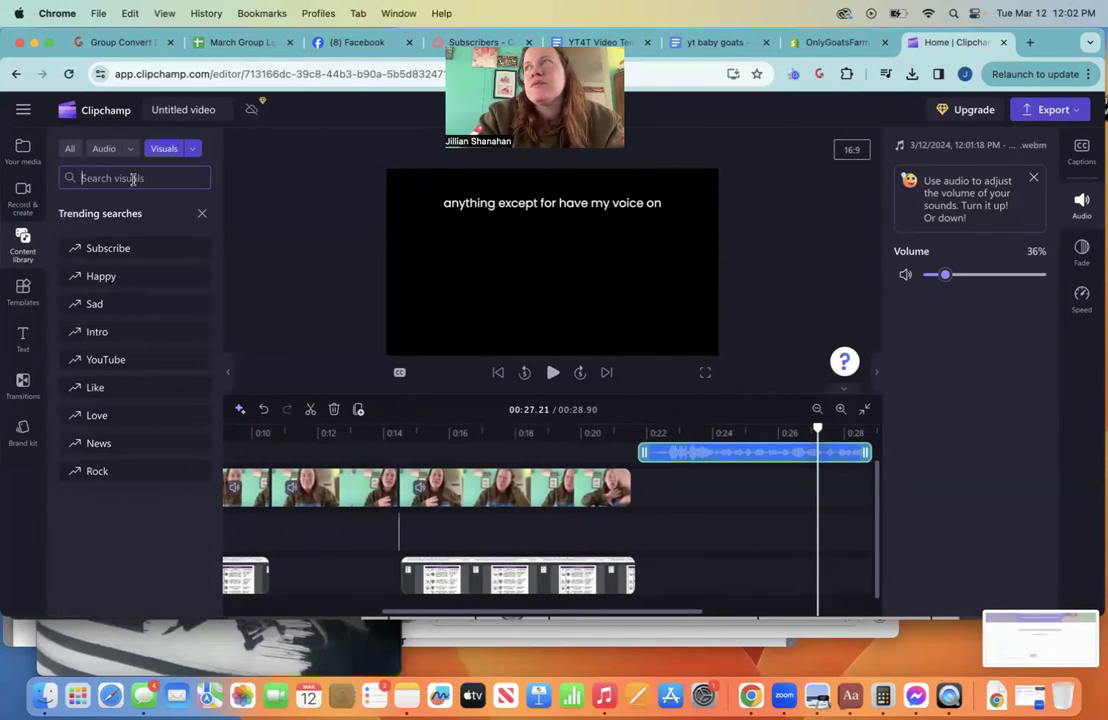
text(video)
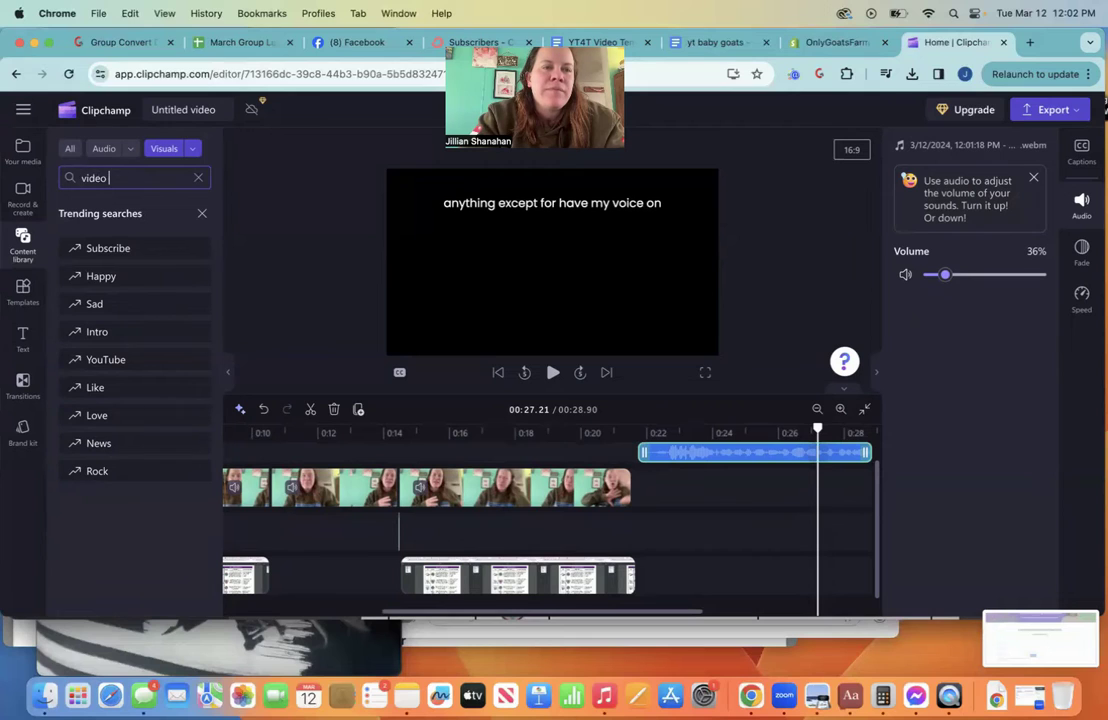
key(Return)
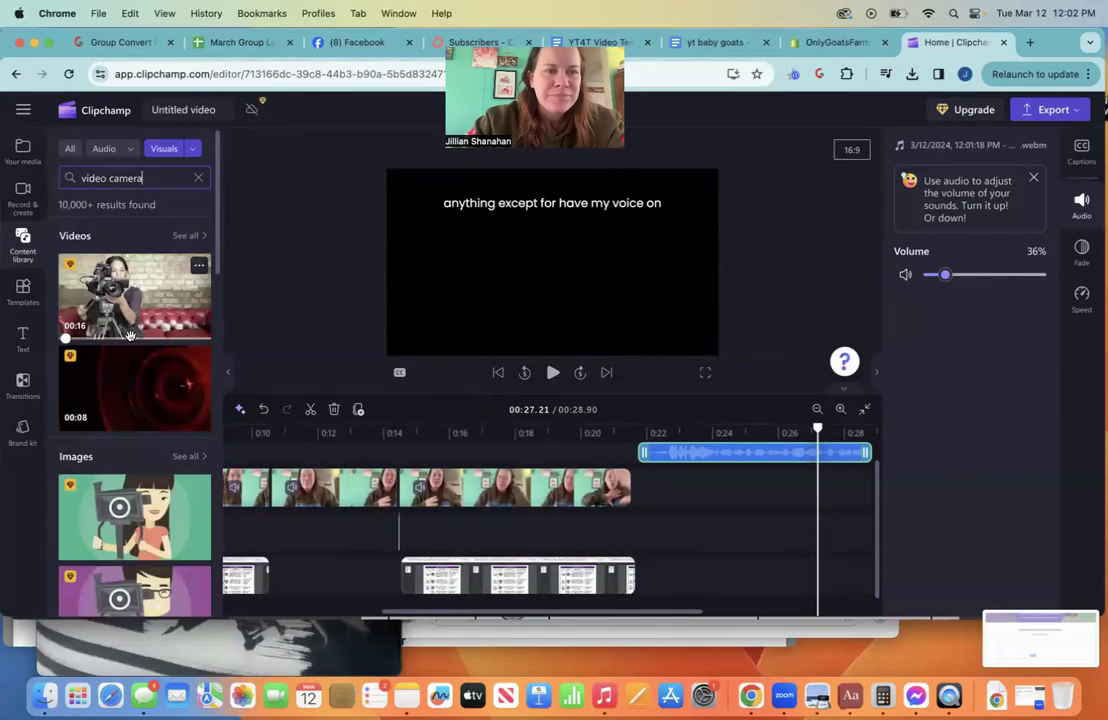
scroll(130, 275, down, 1)
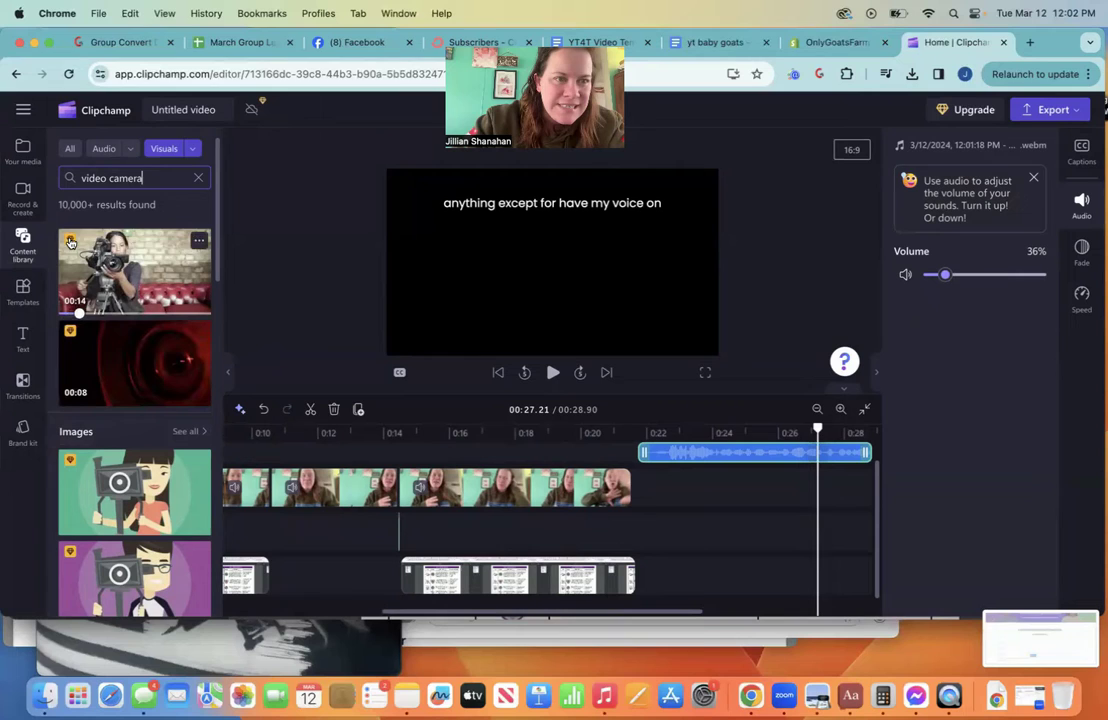
mouse_move(68, 241)
scroll(153, 388, down, 10)
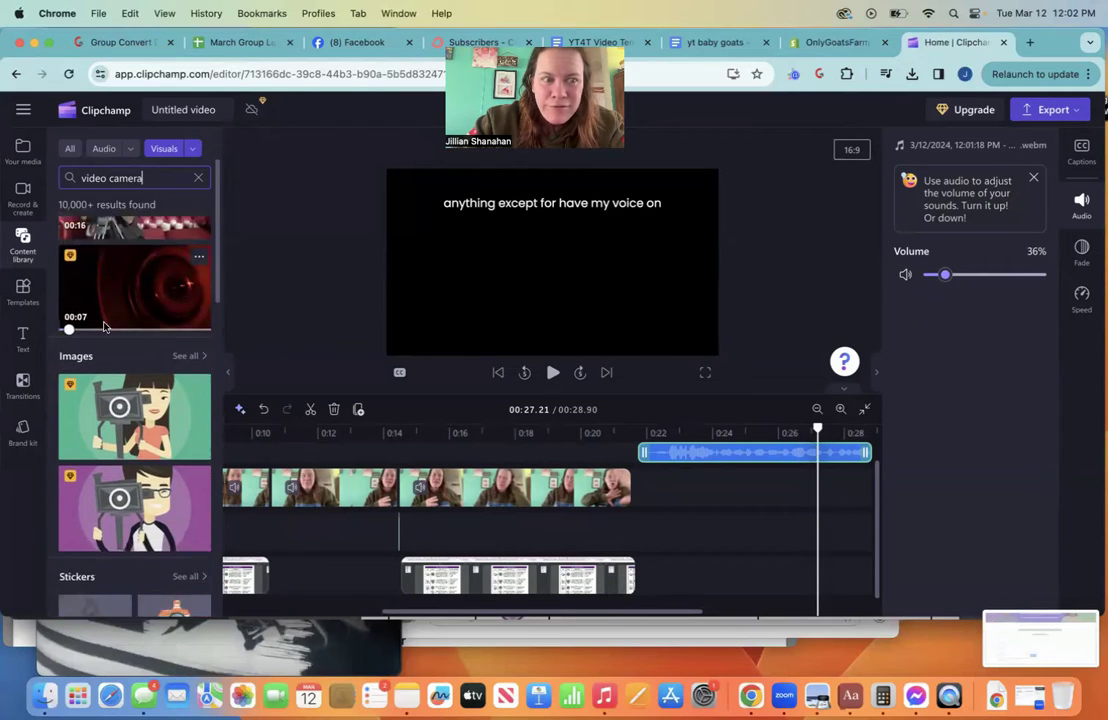
drag(153, 388, 673, 510)
Play the end of the timeline to check the new overlay together with the voiceover.
key(space)
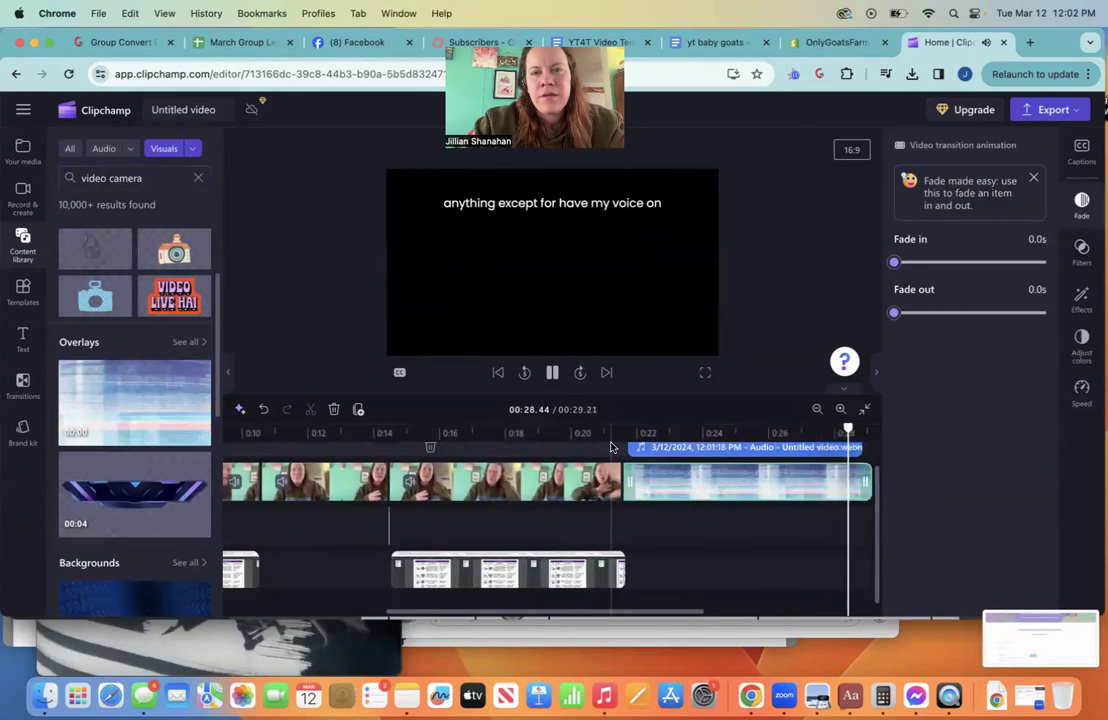
key(space)
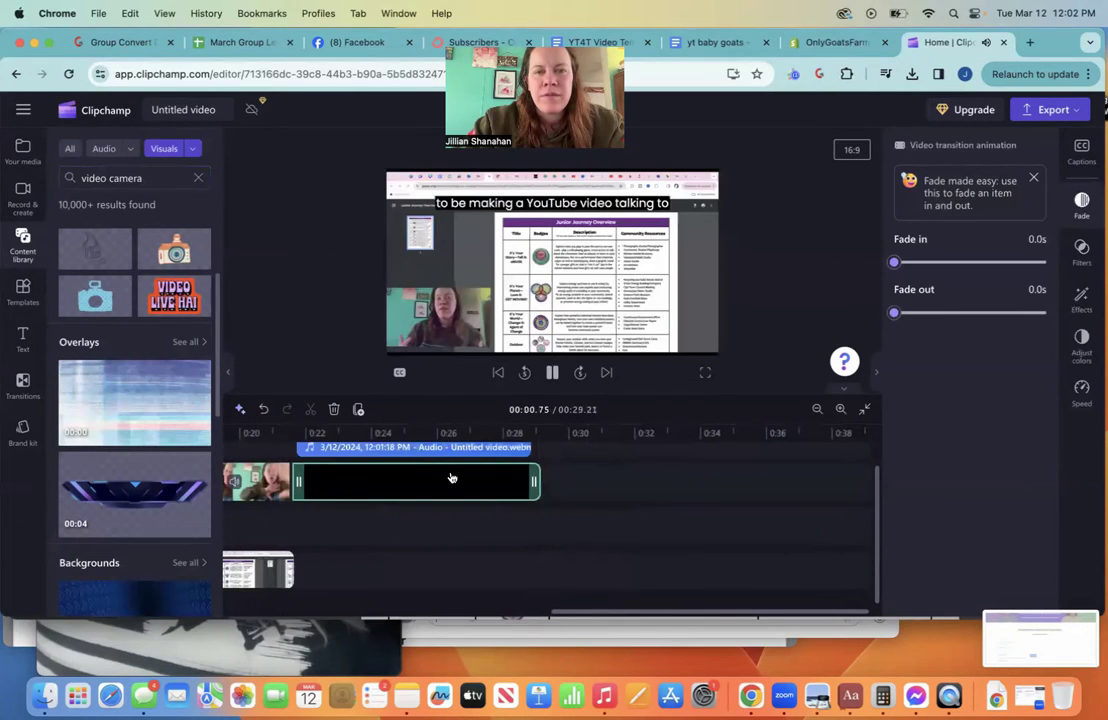
scroll(409, 504, left, 3)
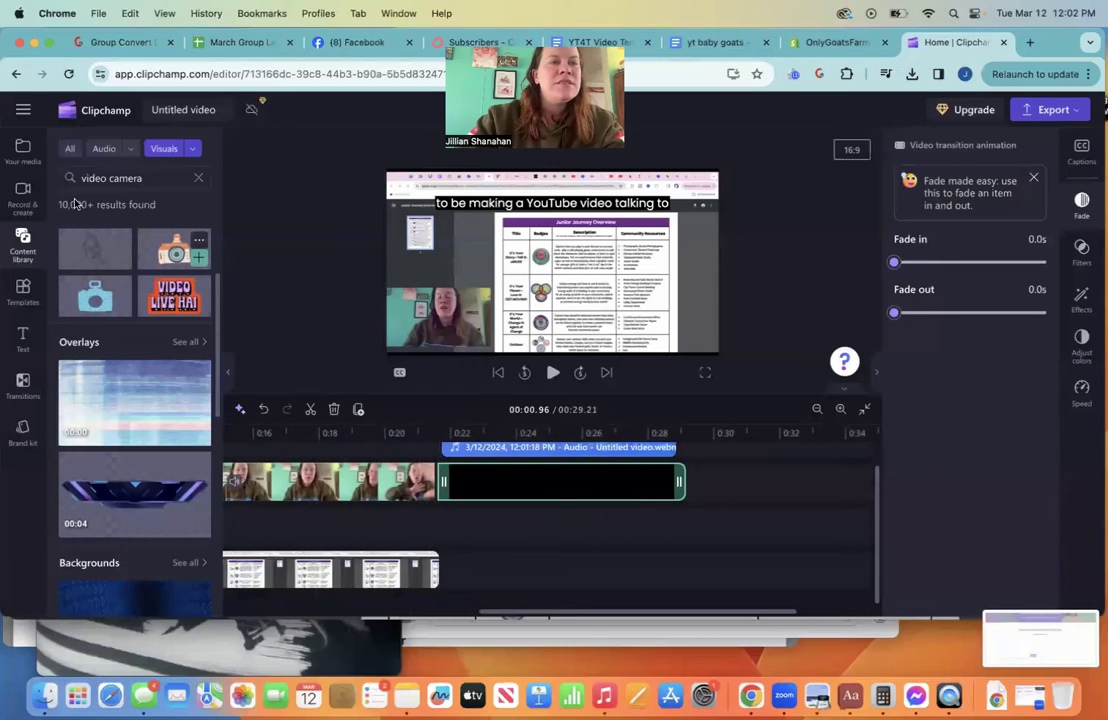
Import the image "bengal tiger.jpeg" from the computer's recent files into the project media.
click(23, 150)
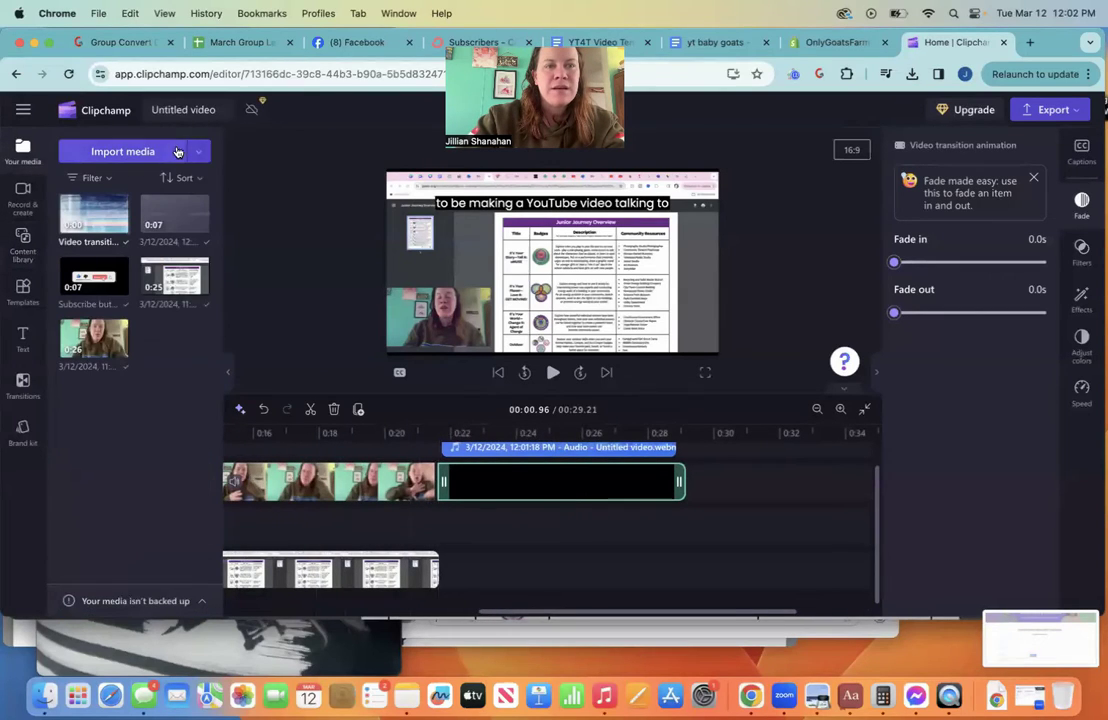
click(199, 151)
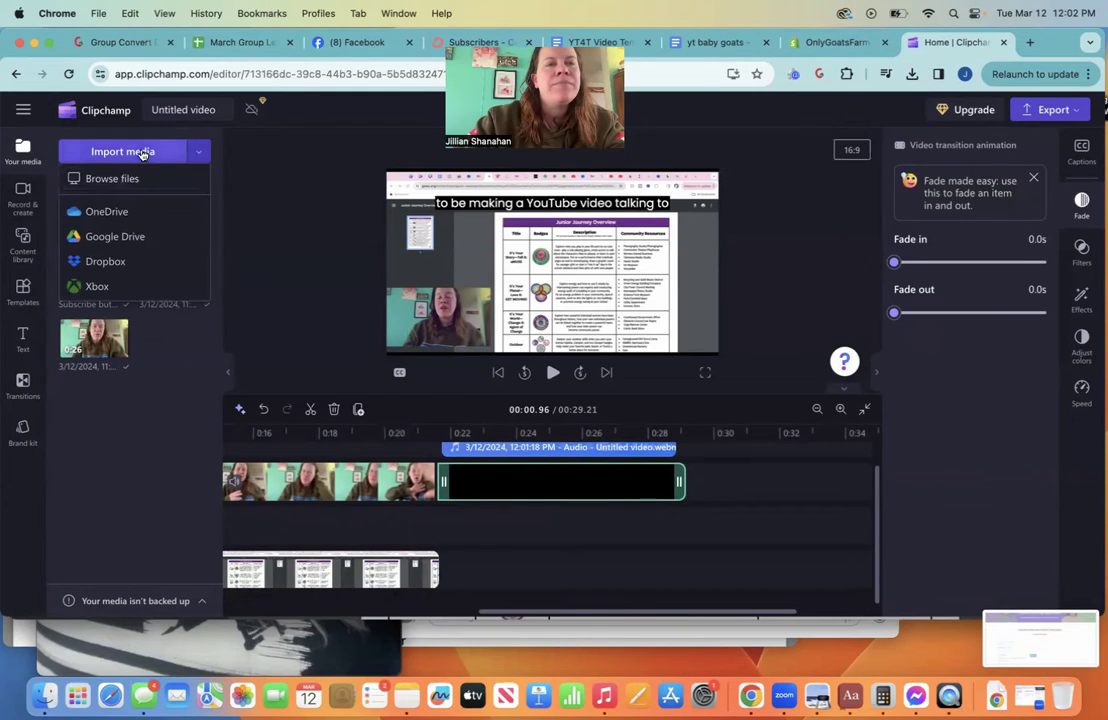
click(120, 185)
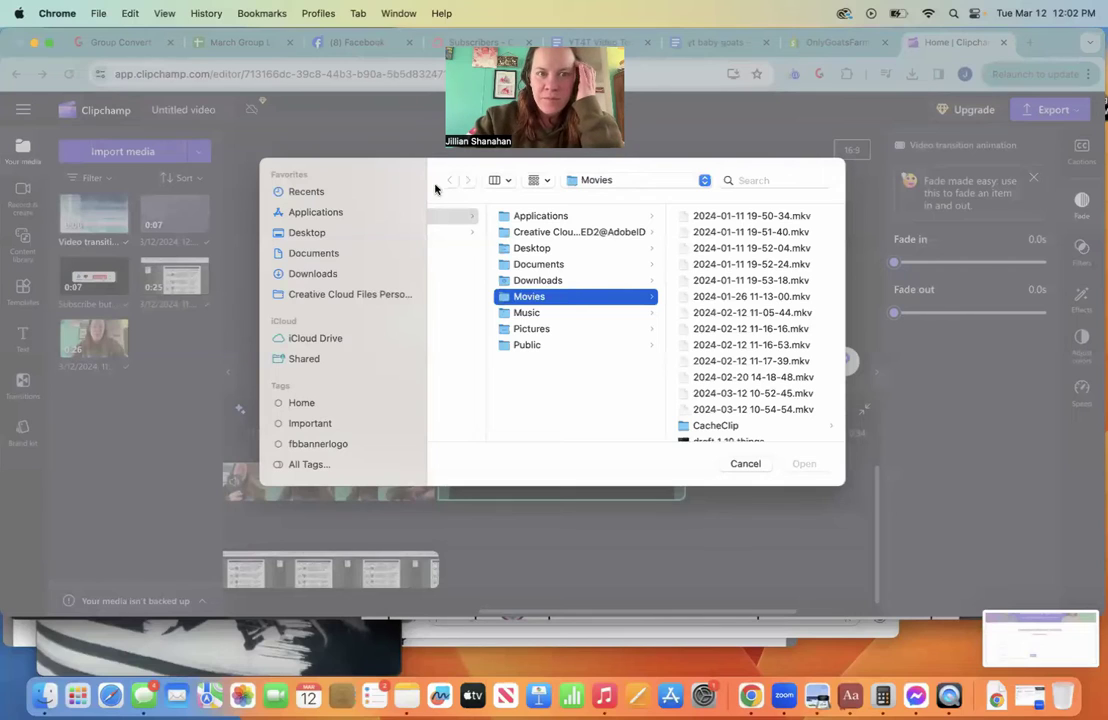
click(380, 192)
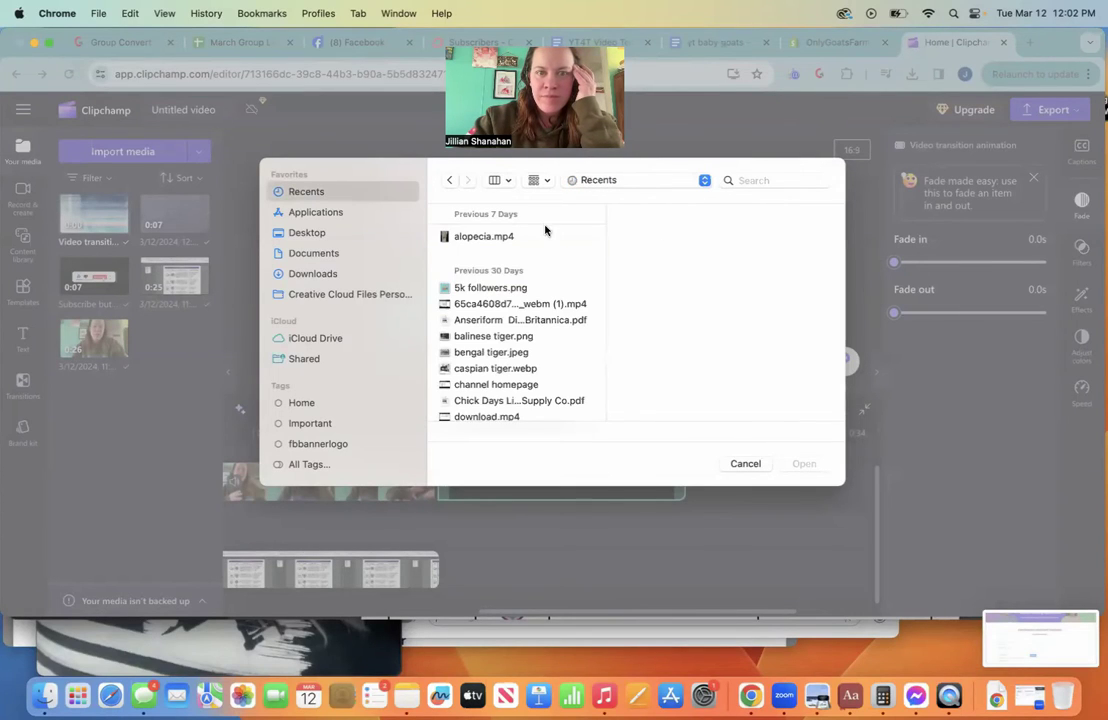
click(495, 352)
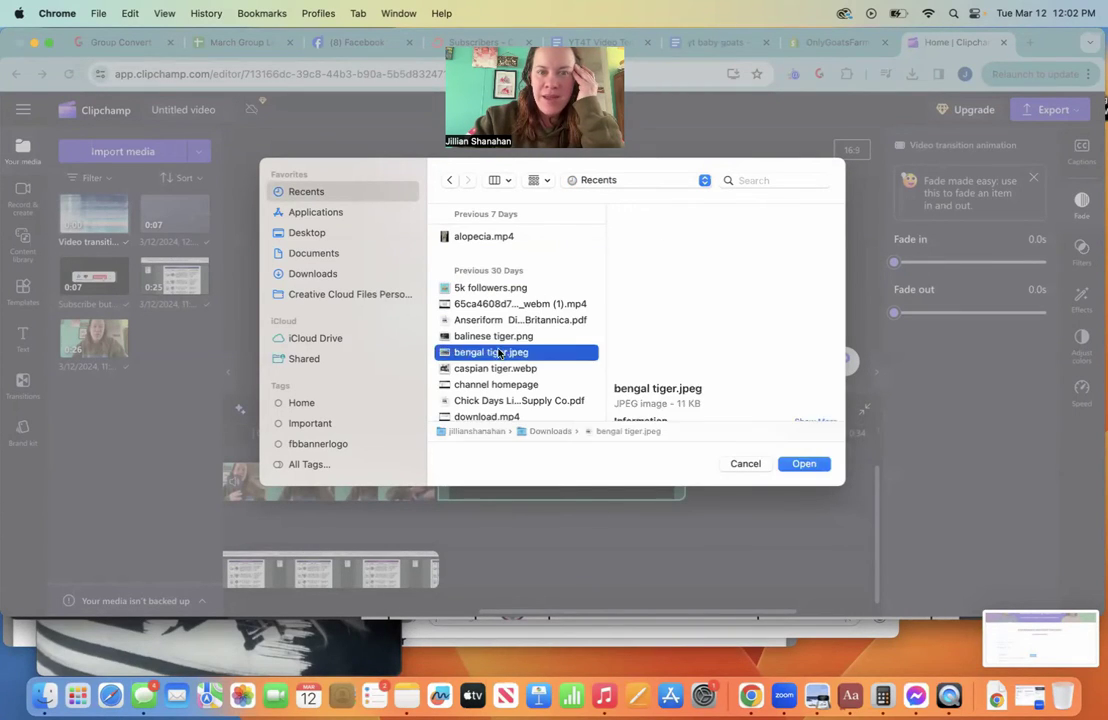
click(804, 464)
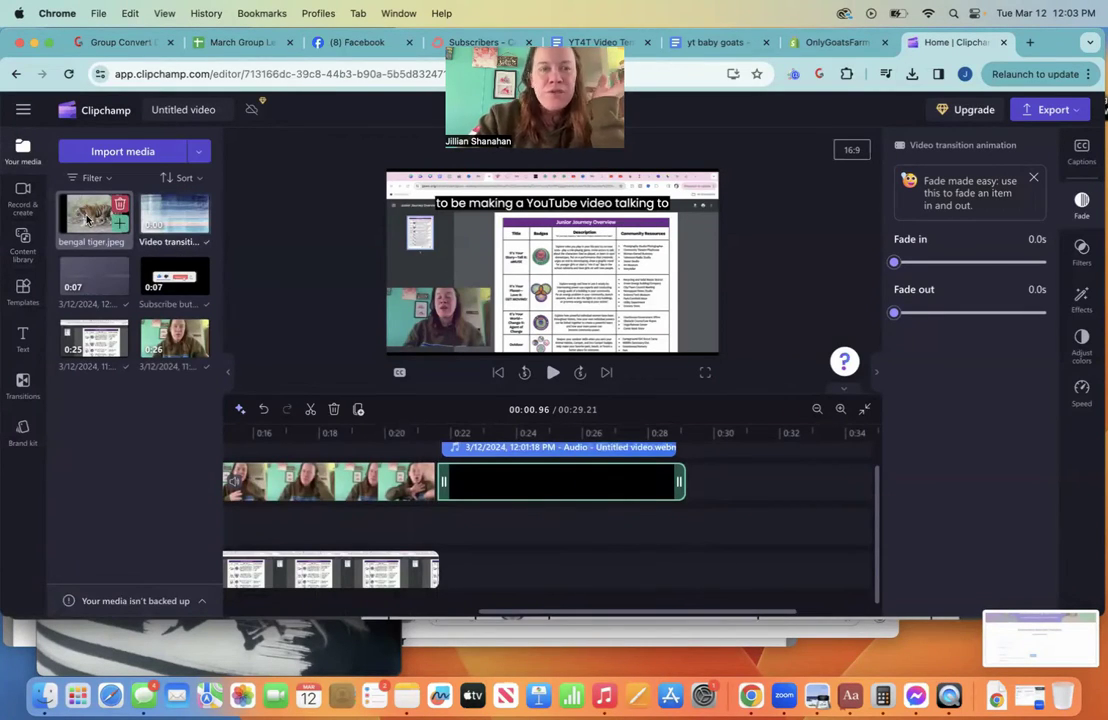
Stack three copies of the tiger image on separate tracks above the voiceover, shrinking and spreading them across the frame.
drag(78, 219, 491, 472)
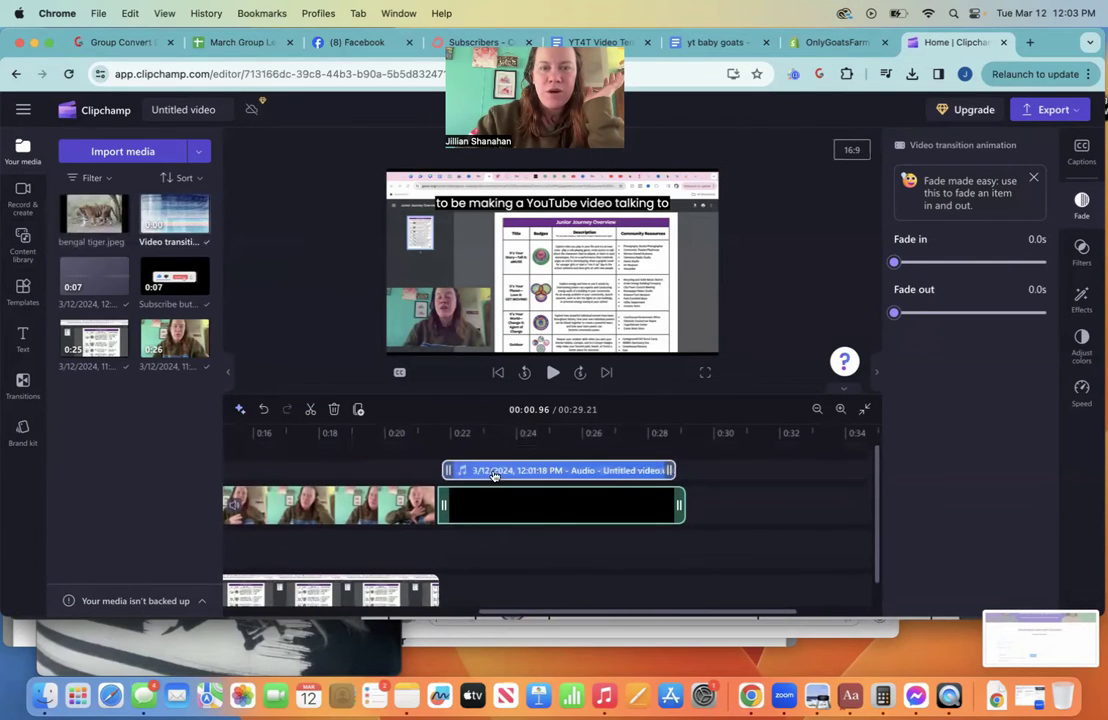
drag(576, 285, 541, 276)
drag(86, 217, 563, 455)
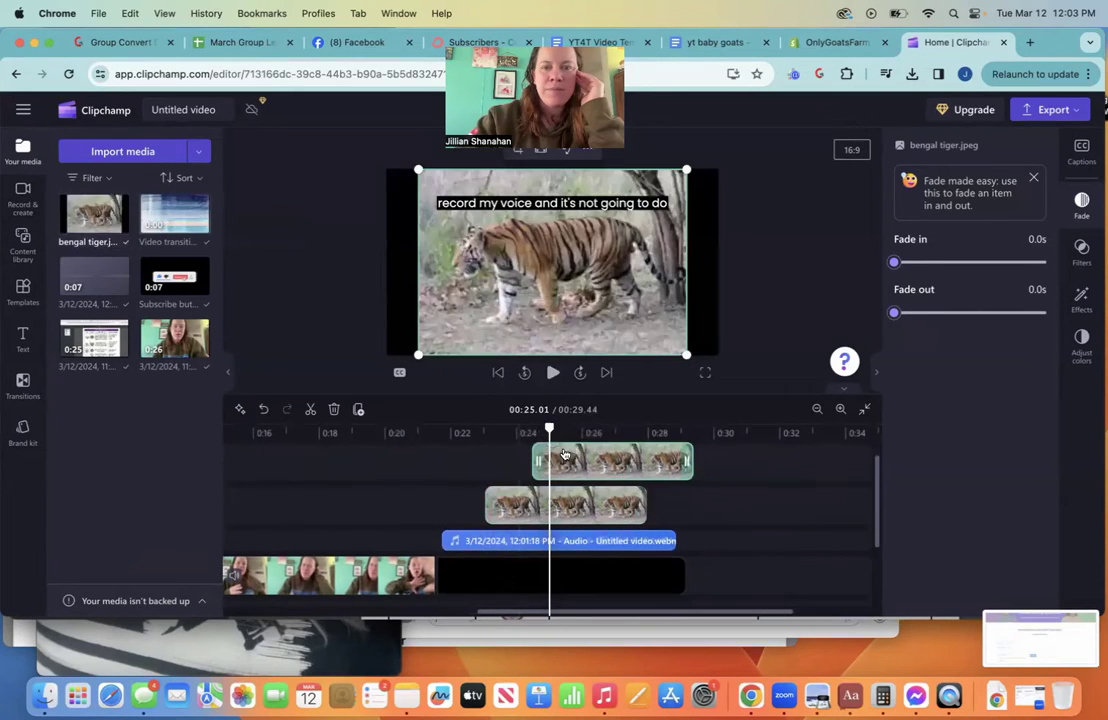
drag(417, 178, 580, 296)
key(super+d)
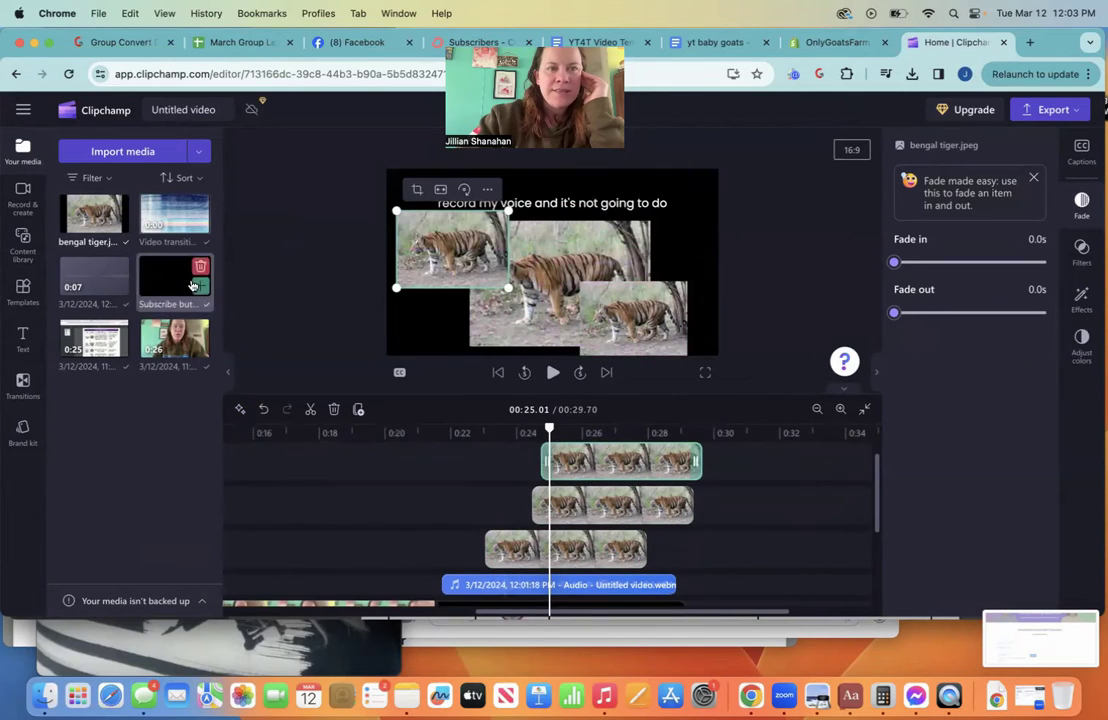
Add a fourth copy of the tiger image on a new top track, shrink it, and place it in the frame's upper-right area.
drag(93, 213, 579, 462)
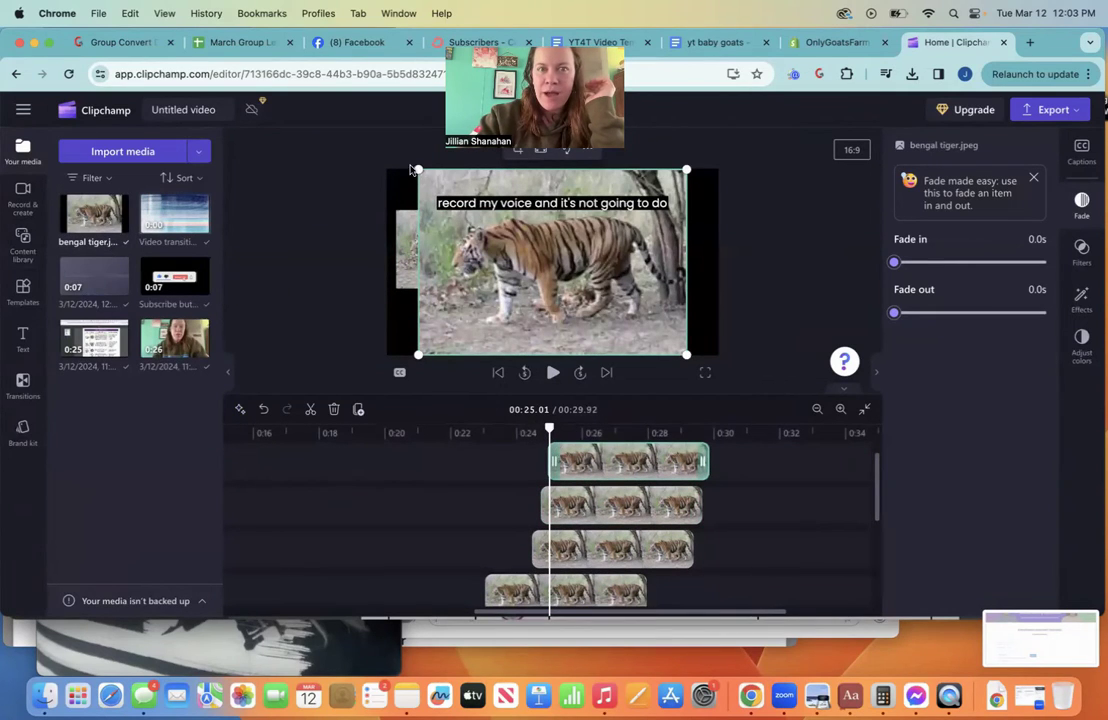
drag(416, 170, 604, 298)
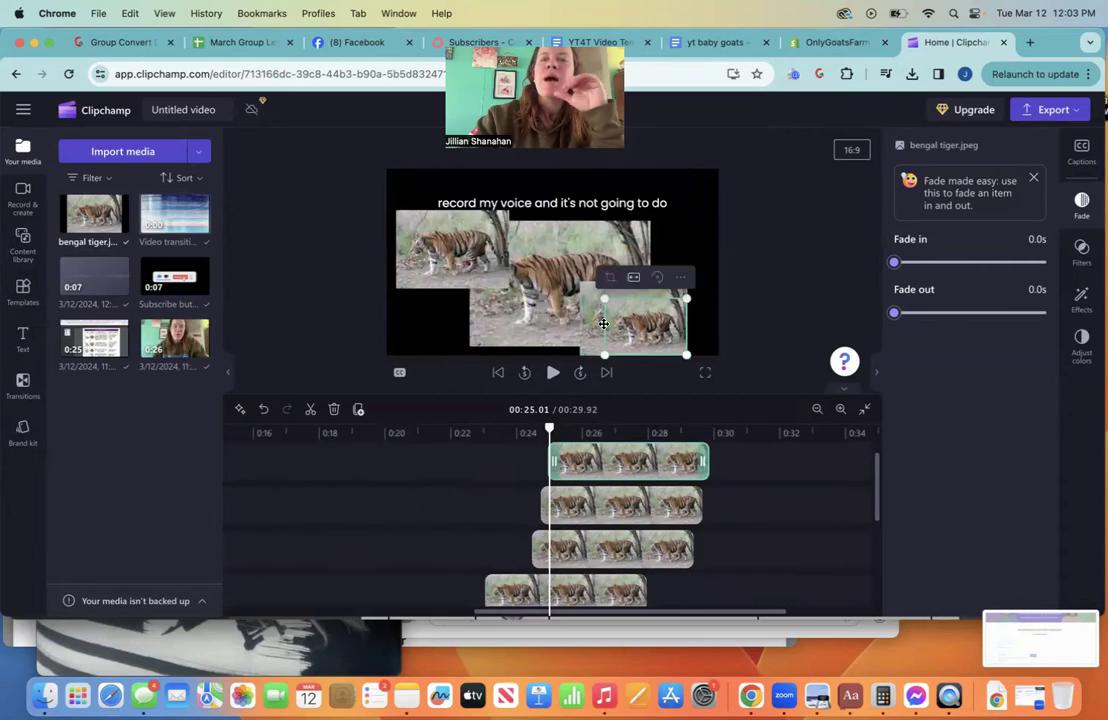
drag(635, 337, 657, 243)
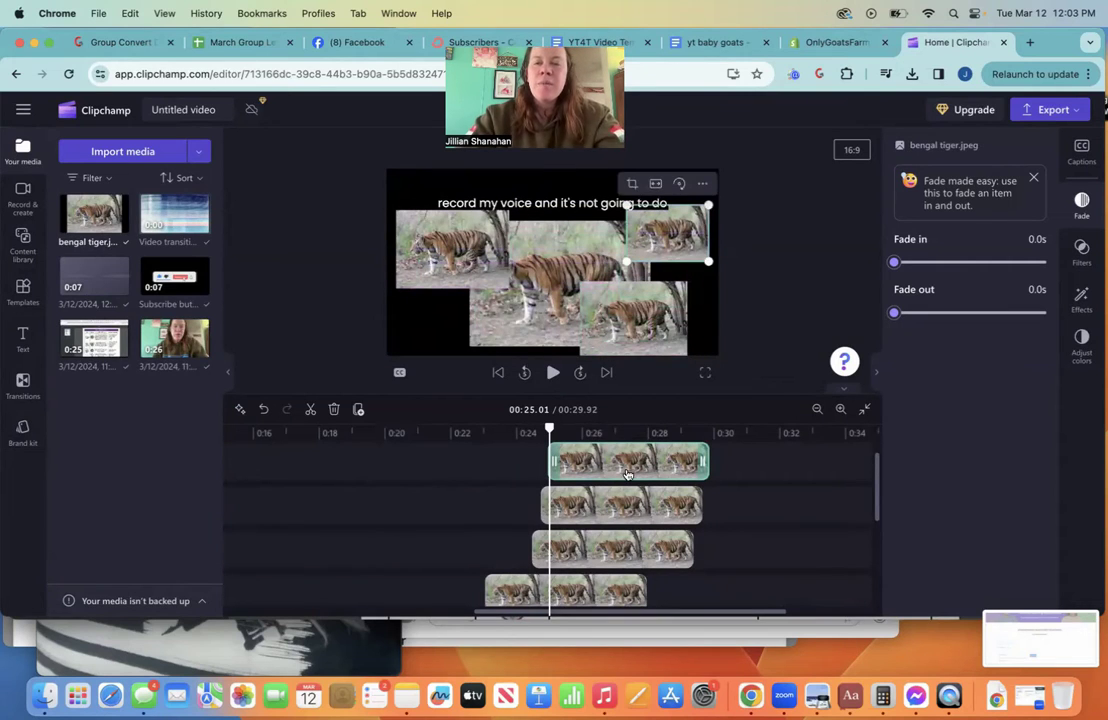
Extend the start of the frame's lower-right tiger image clip back to the end of the last webcam clip.
scroll(627, 474, down, 3)
scroll(627, 474, up, 2)
drag(533, 489, 433, 490)
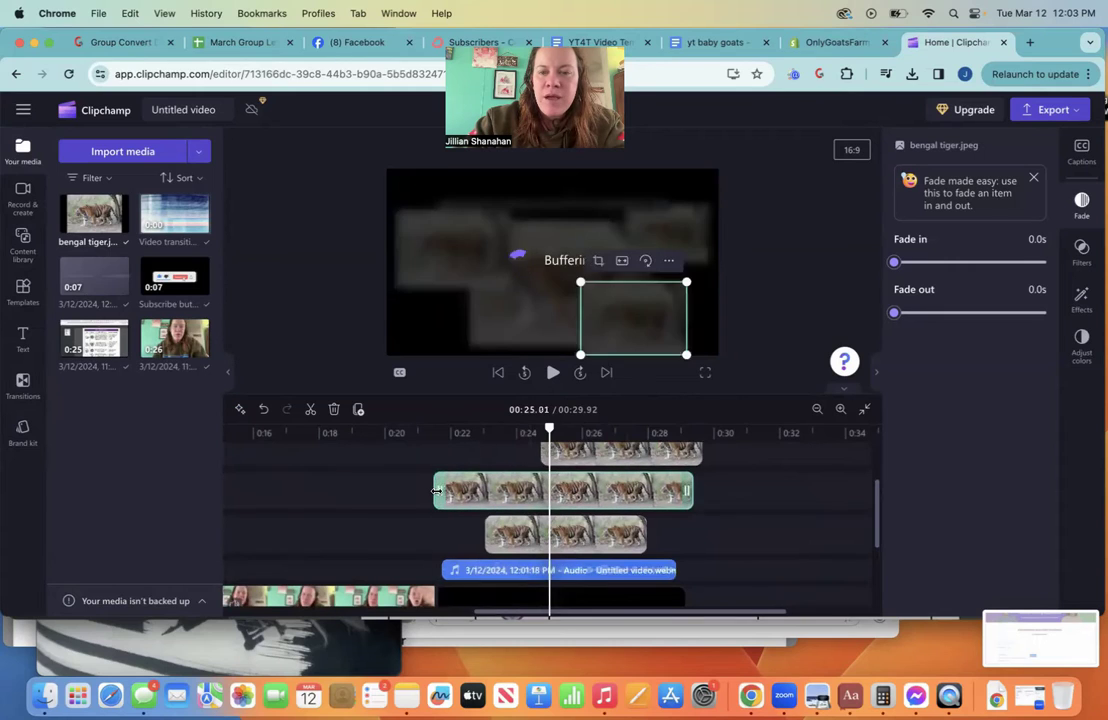
Extend the start of the frame's upper-left tiger image clip back to about 0:22 on the timeline.
scroll(617, 521, up, 1)
click(542, 468)
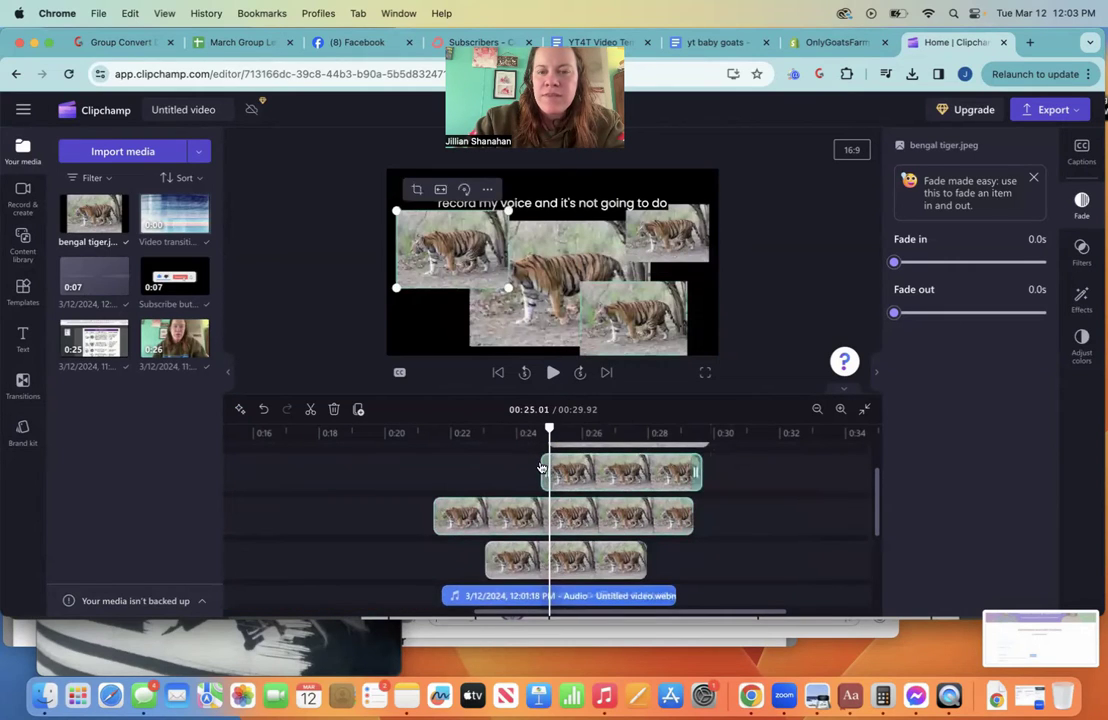
drag(541, 468, 453, 471)
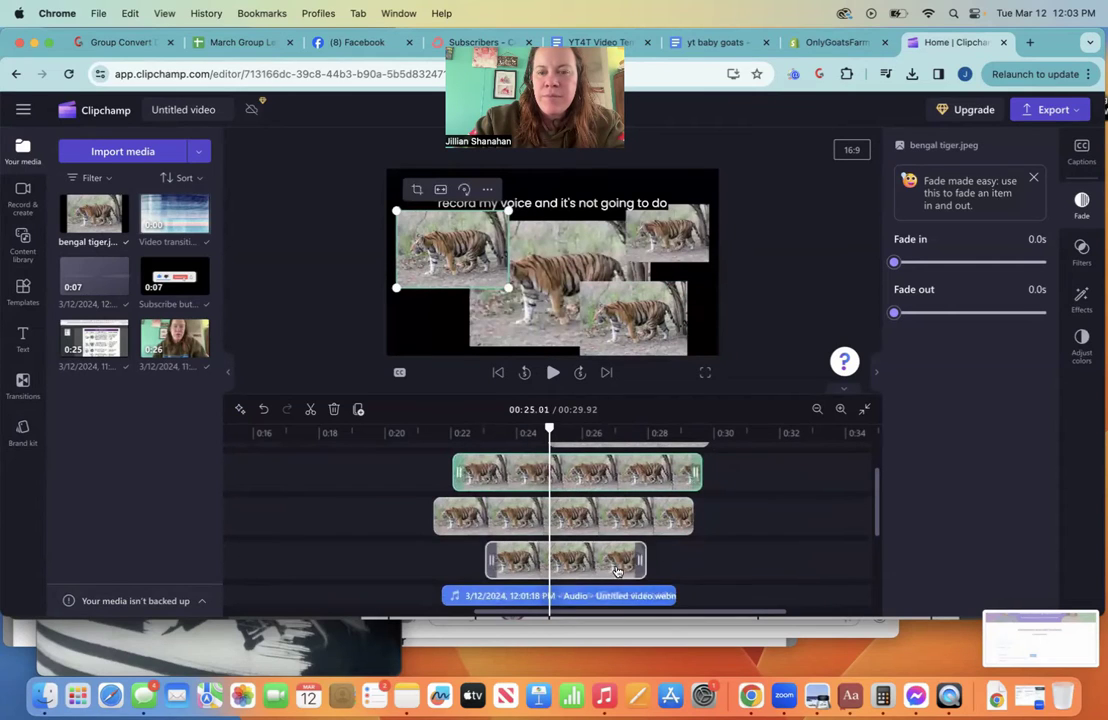
Adjust the ends of all four tiger image clips to line up with the end of the voiceover.
drag(641, 562, 674, 563)
drag(692, 515, 674, 513)
click(703, 520)
click(694, 471)
drag(694, 471, 673, 471)
scroll(684, 477, up, 2)
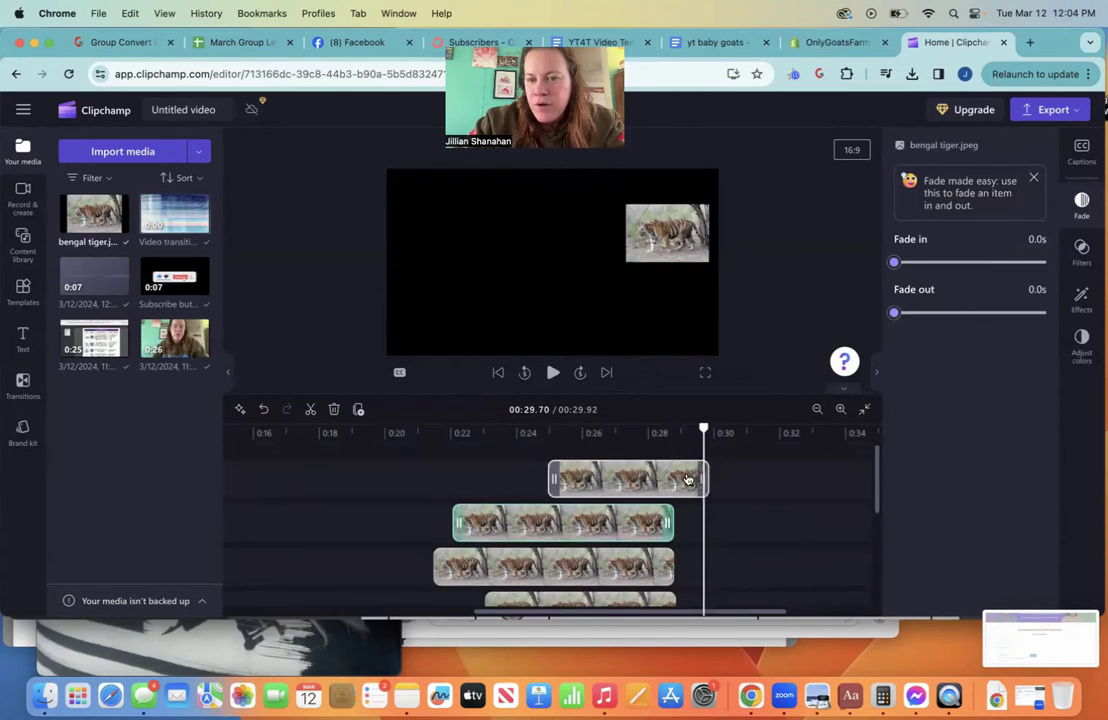
drag(705, 479, 662, 473)
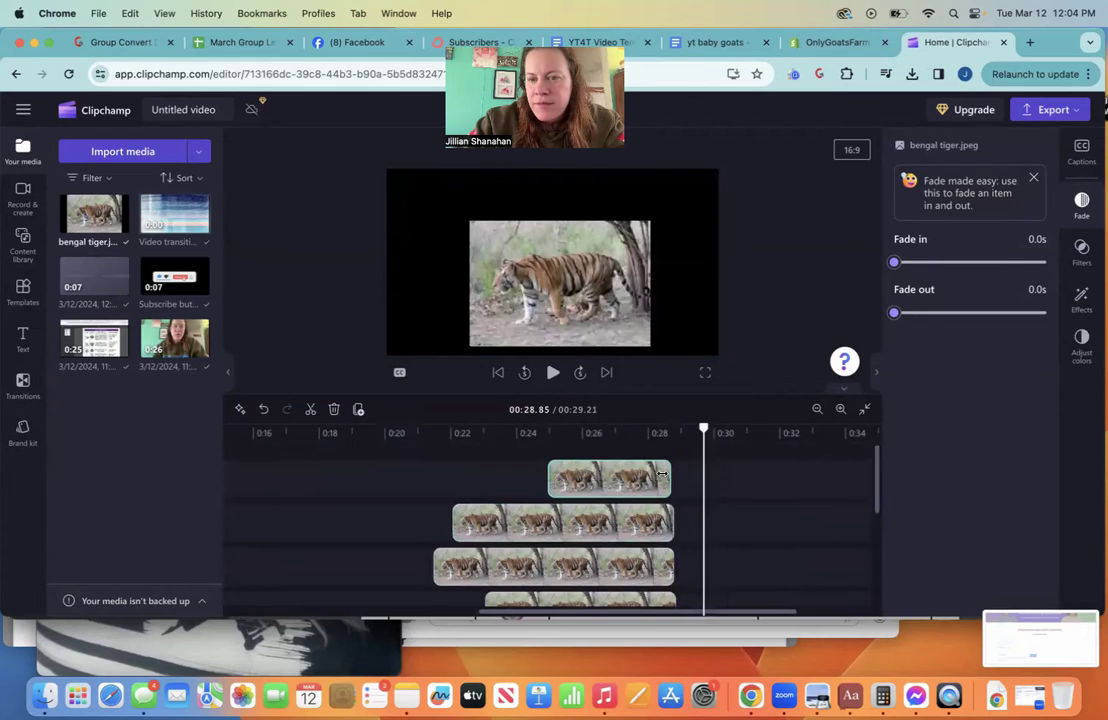
scroll(662, 490, down, 2)
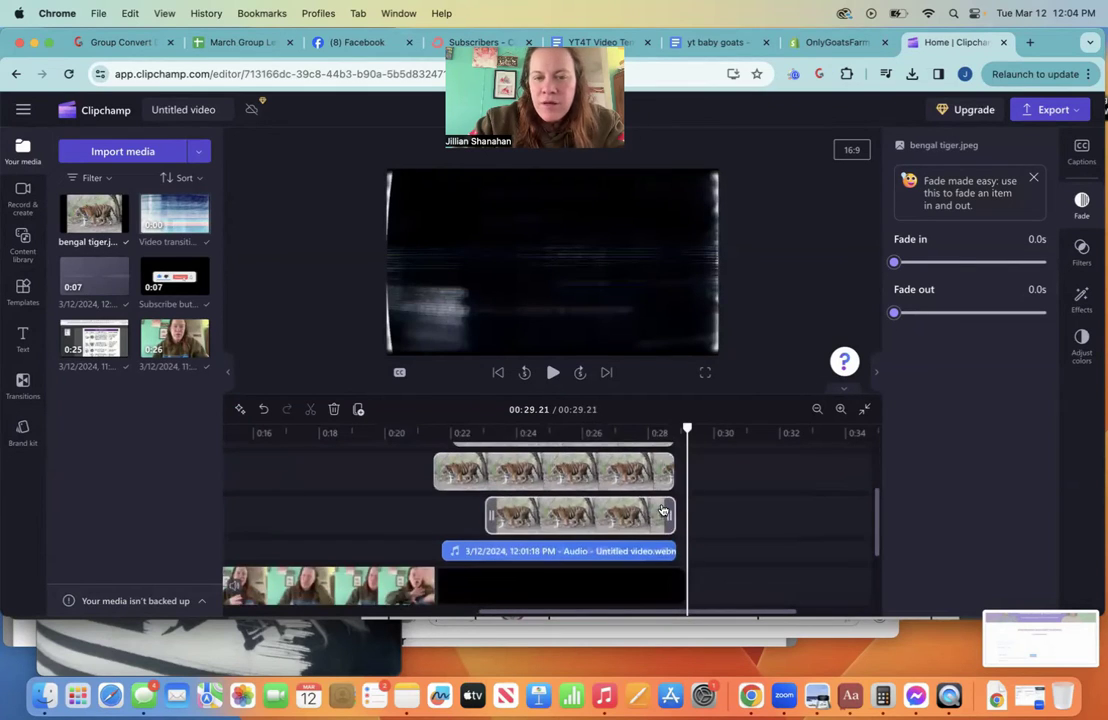
Extend the start of the topmost tiger clip back to about 0:23.5 and play the layered tiger section.
scroll(662, 511, up, 4)
drag(549, 476, 505, 474)
click(436, 449)
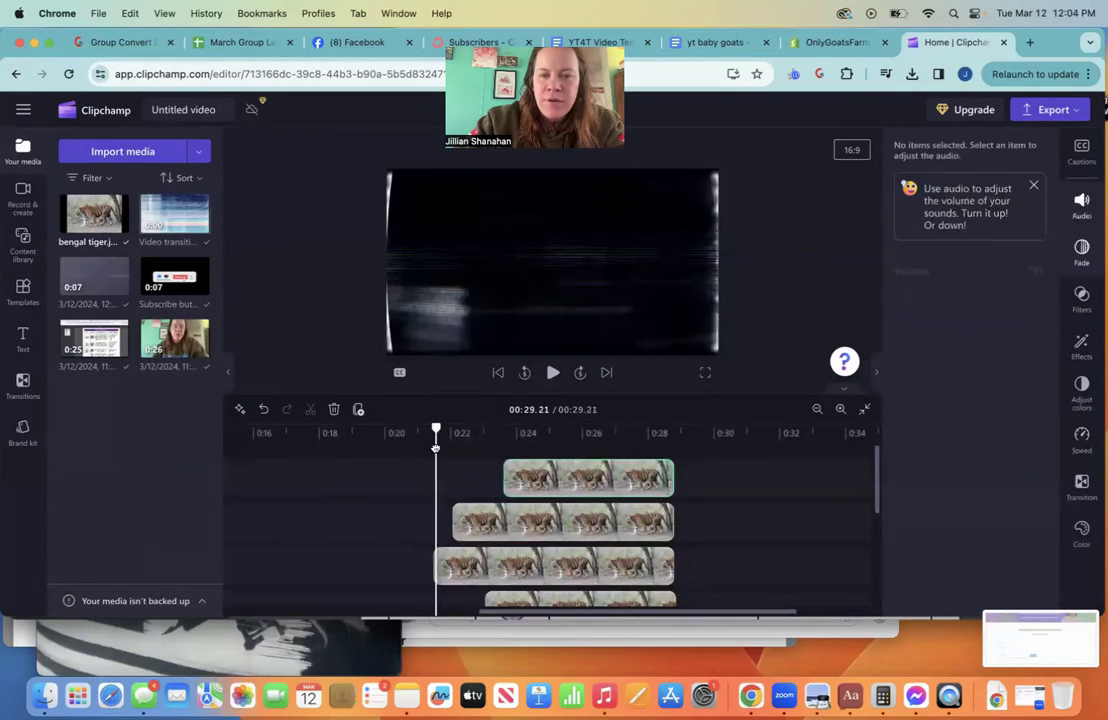
key(space)
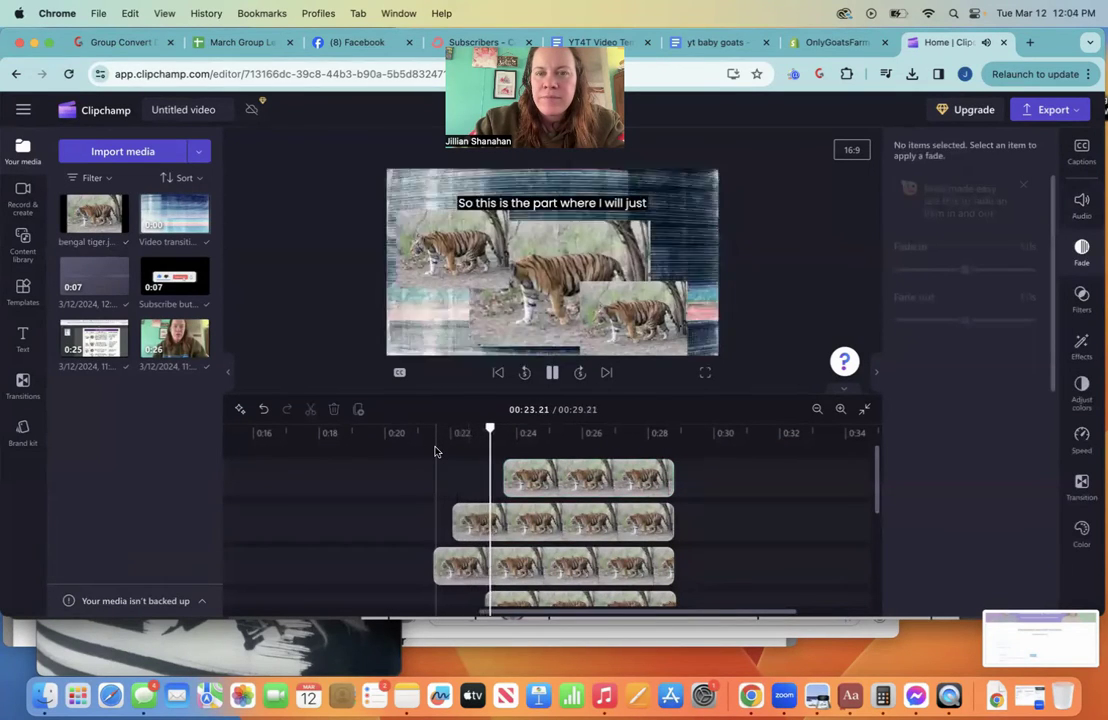
key(space)
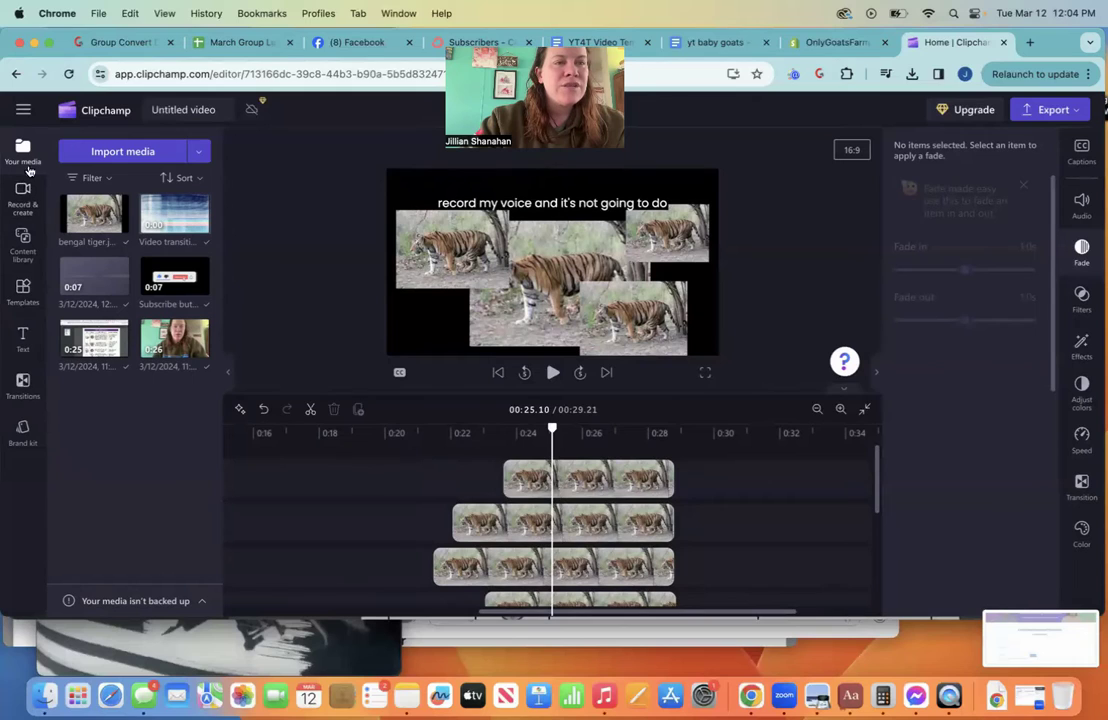
Add the track "Paradise Park" from the content library's Free to use music collection at the start of the timeline.
click(24, 246)
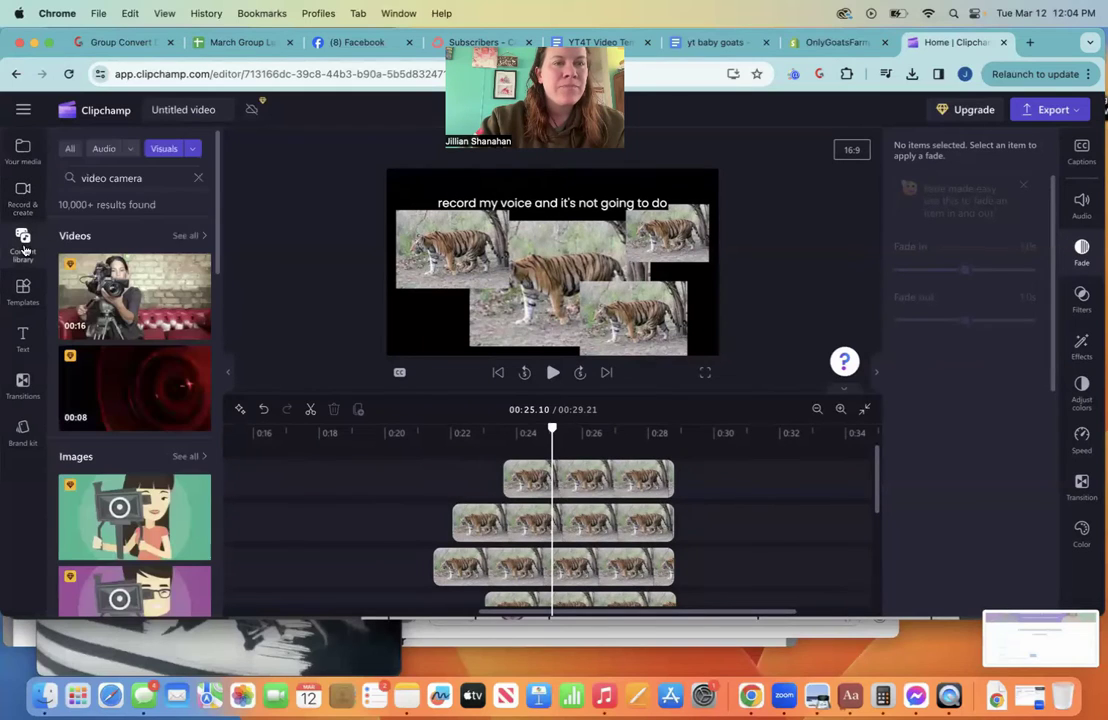
click(198, 175)
click(130, 148)
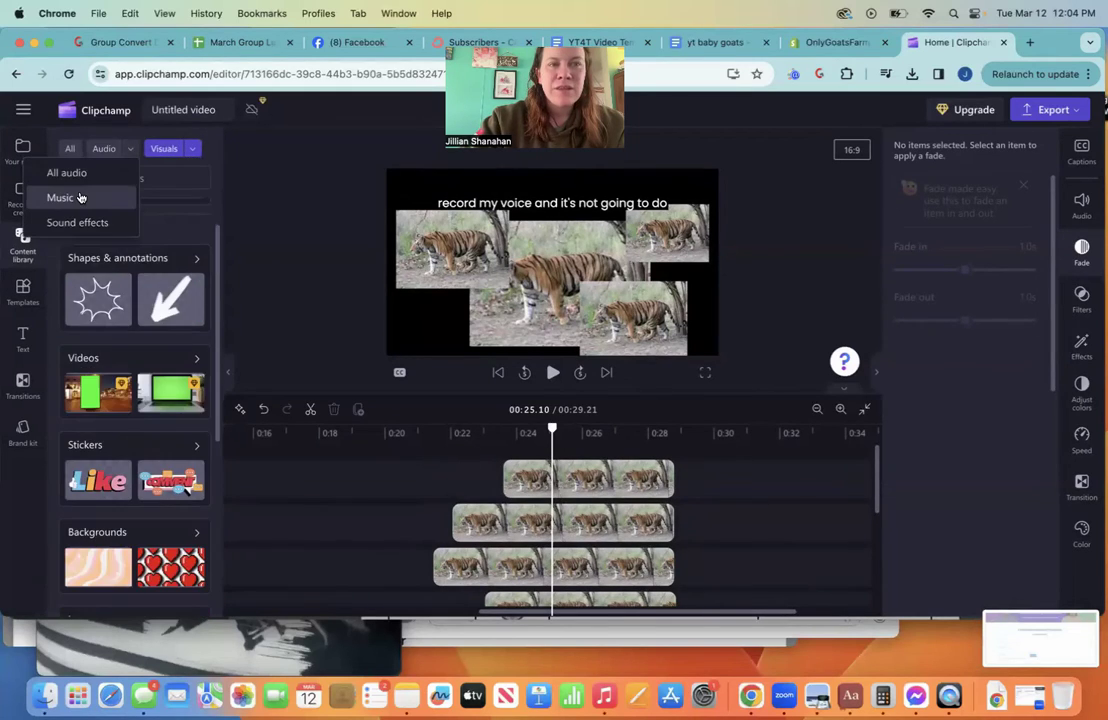
click(76, 199)
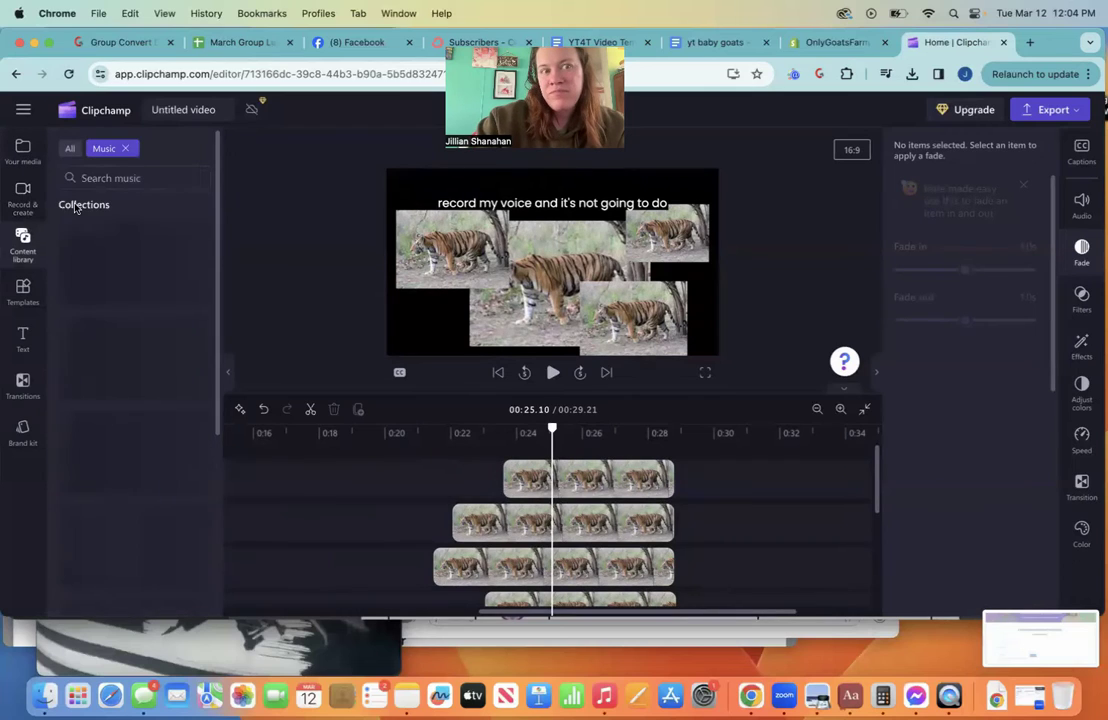
scroll(95, 317, down, 2)
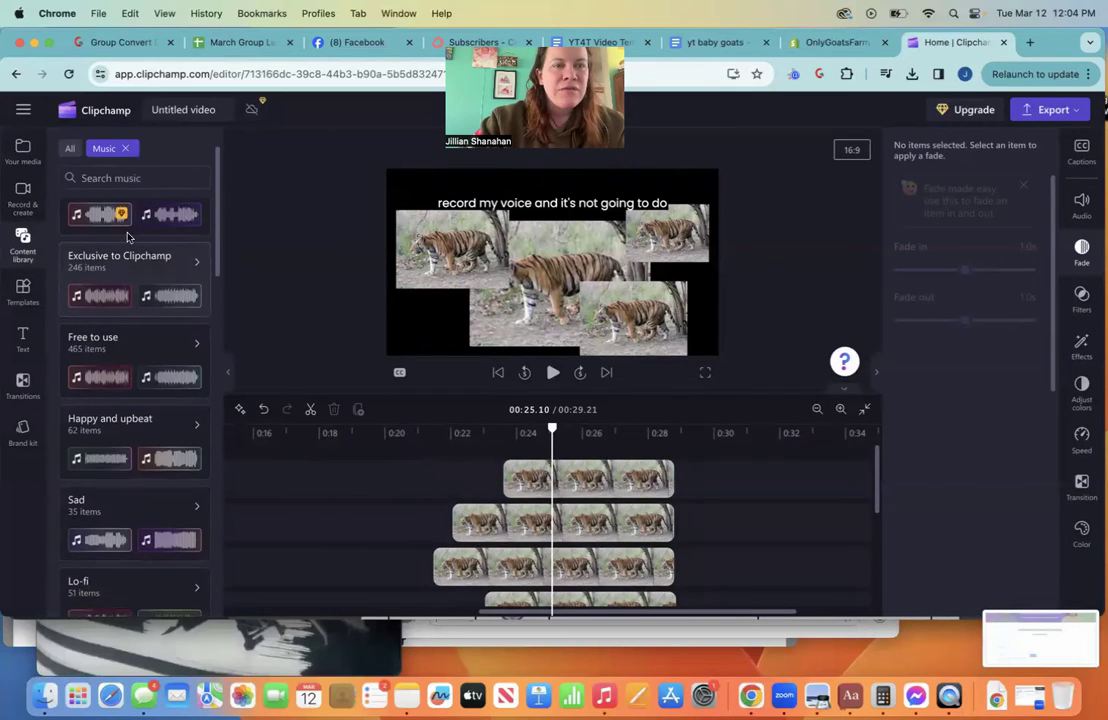
scroll(99, 329, down, 1)
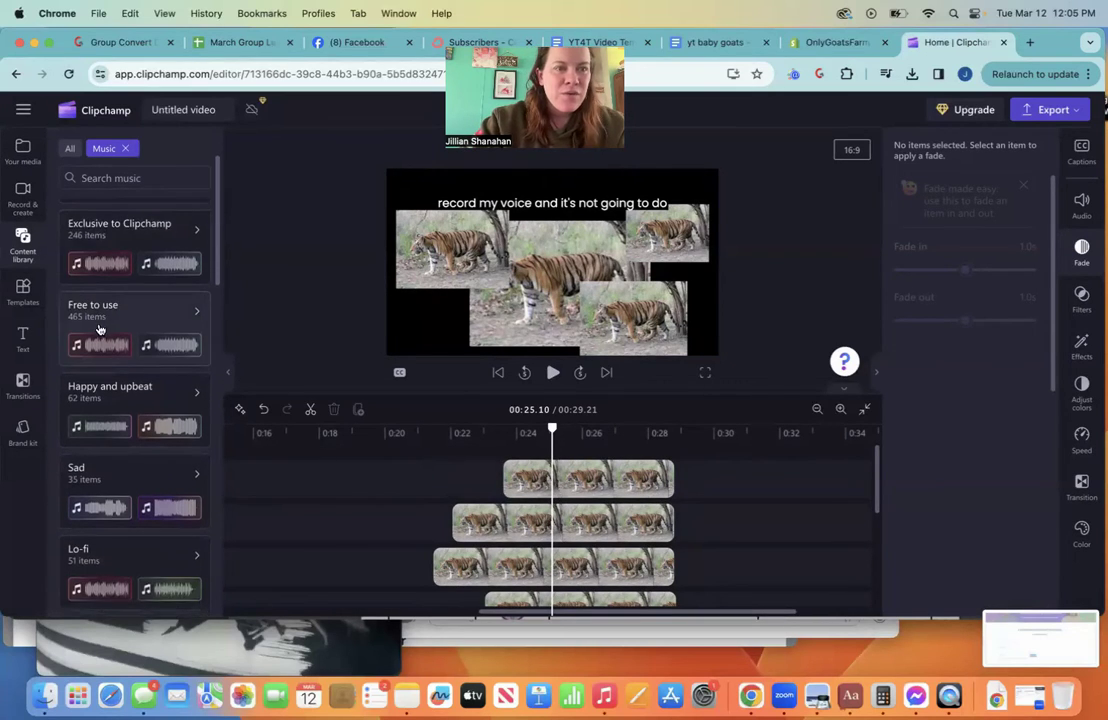
click(138, 320)
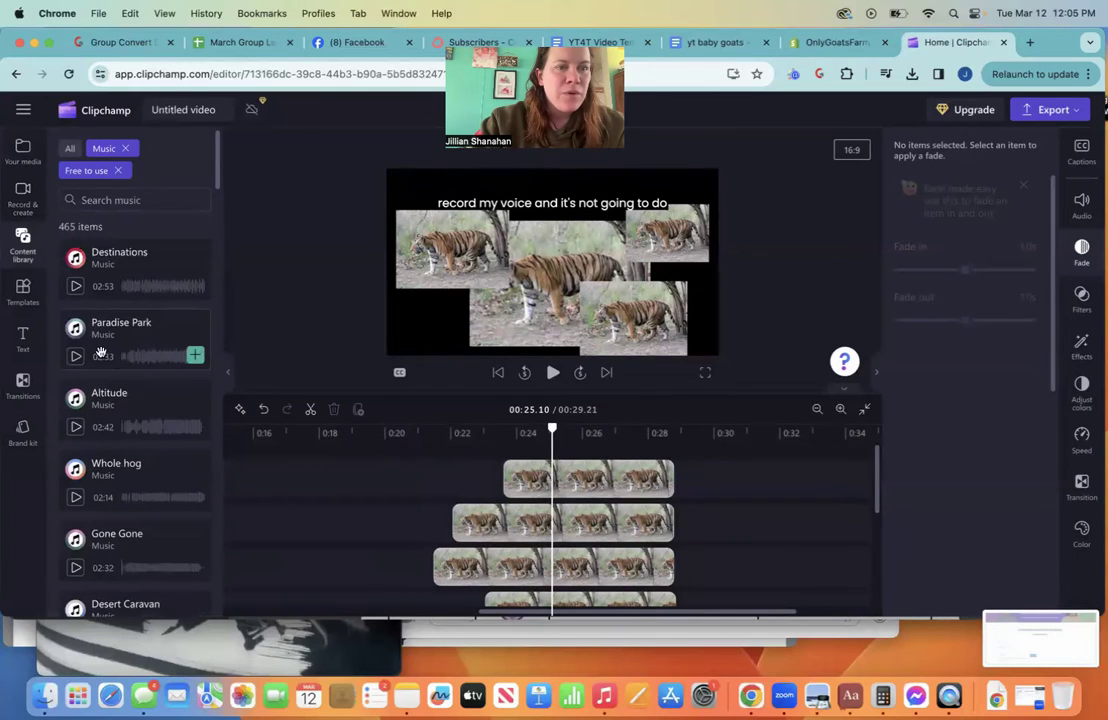
drag(123, 322, 270, 548)
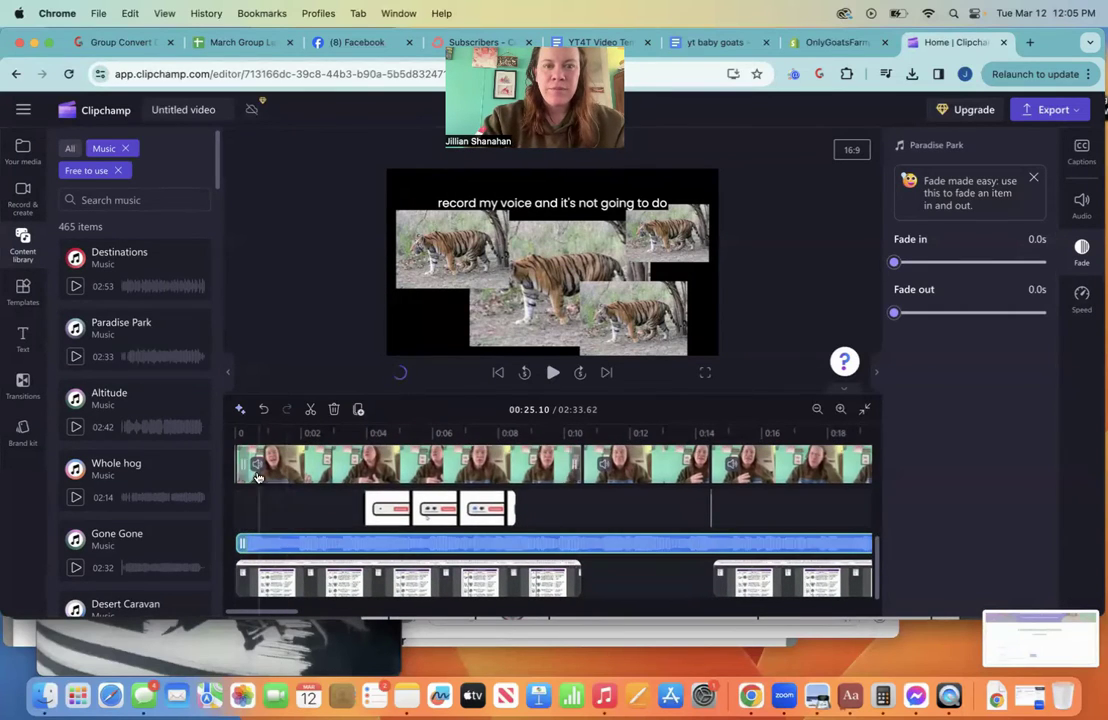
Set the Paradise Park track's volume to 5% and its fade-in and fade-out to 1.1 s each.
click(234, 430)
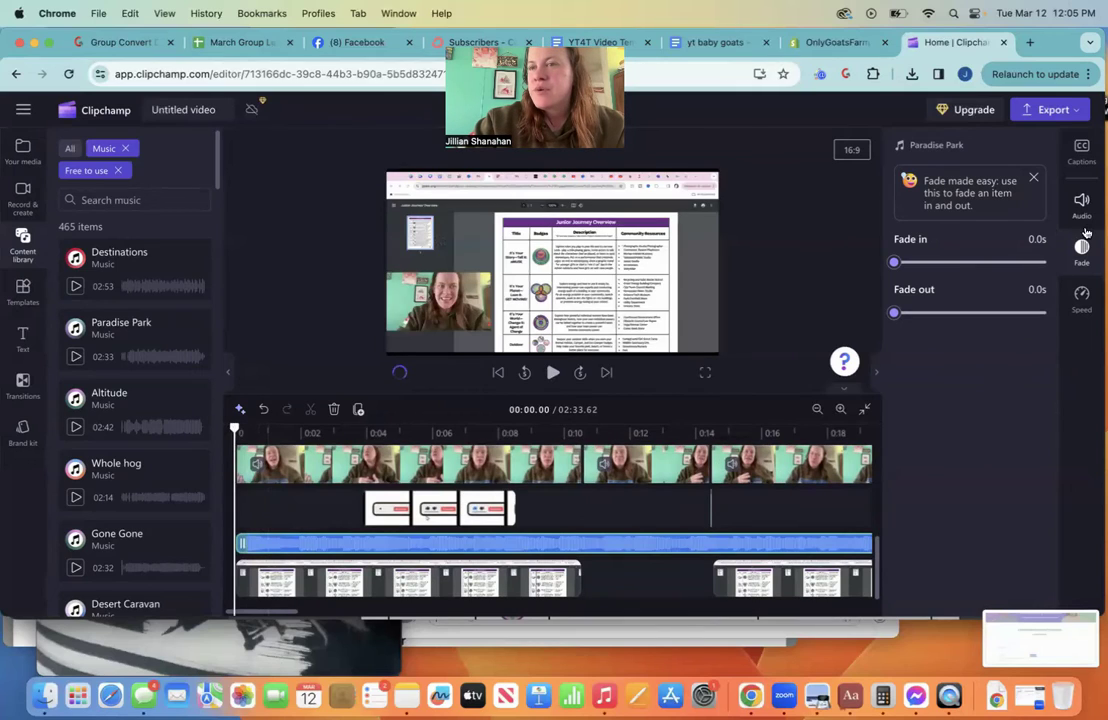
click(1081, 205)
drag(984, 277, 930, 280)
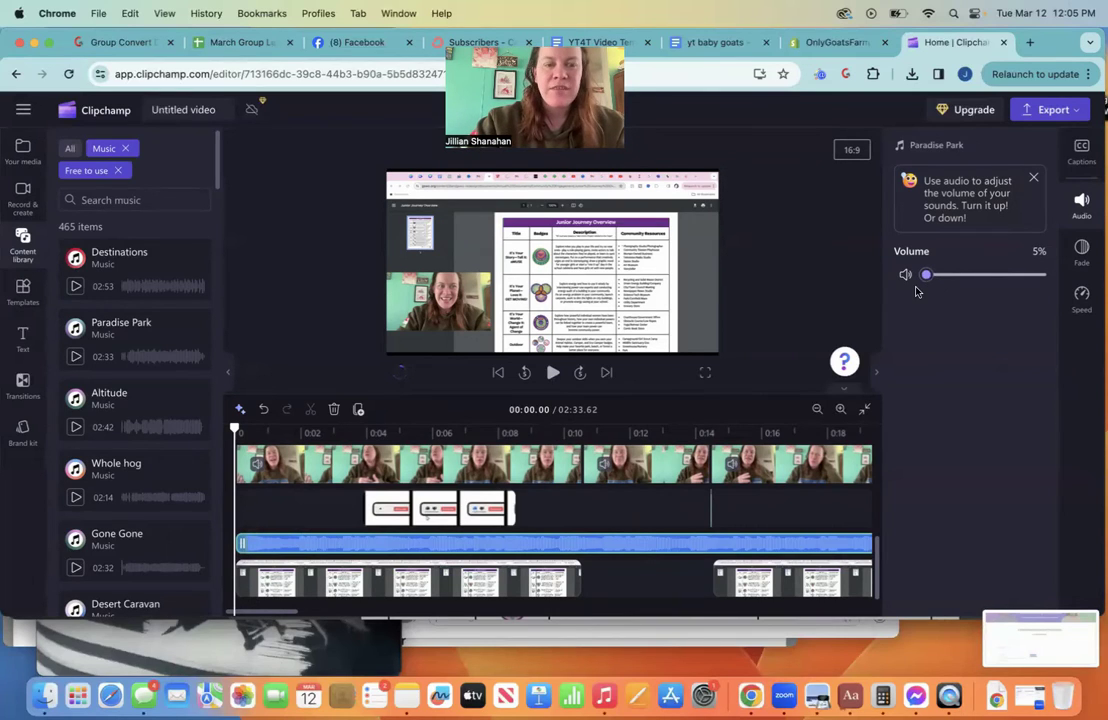
click(1081, 252)
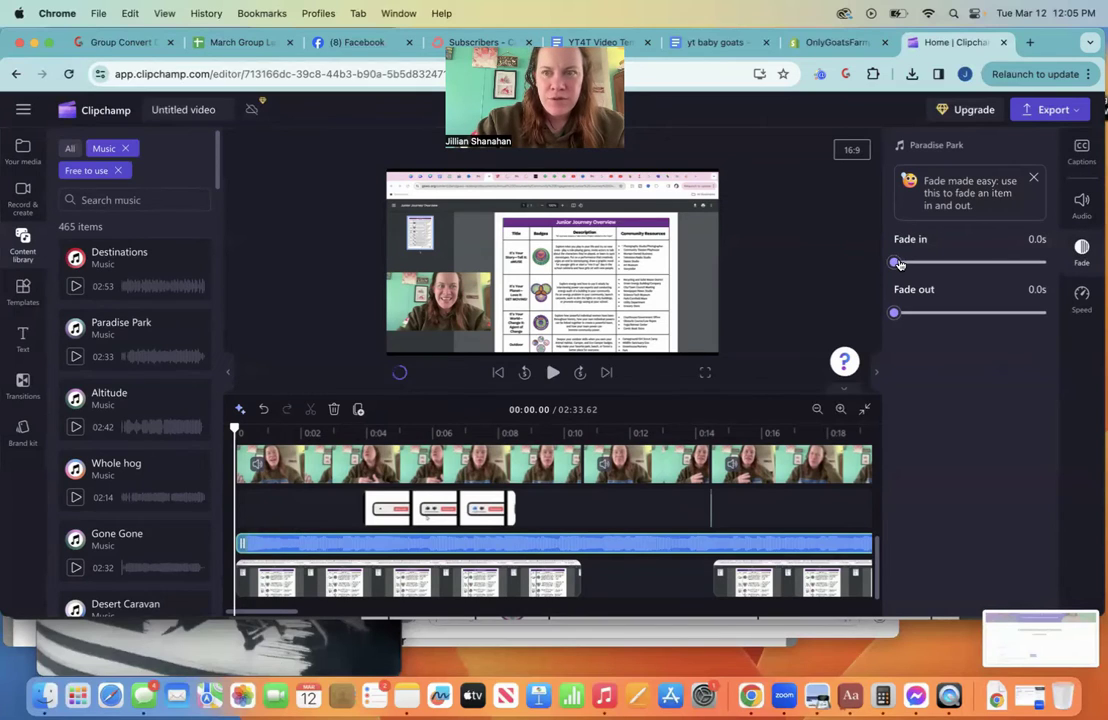
drag(899, 263, 979, 266)
drag(895, 313, 969, 316)
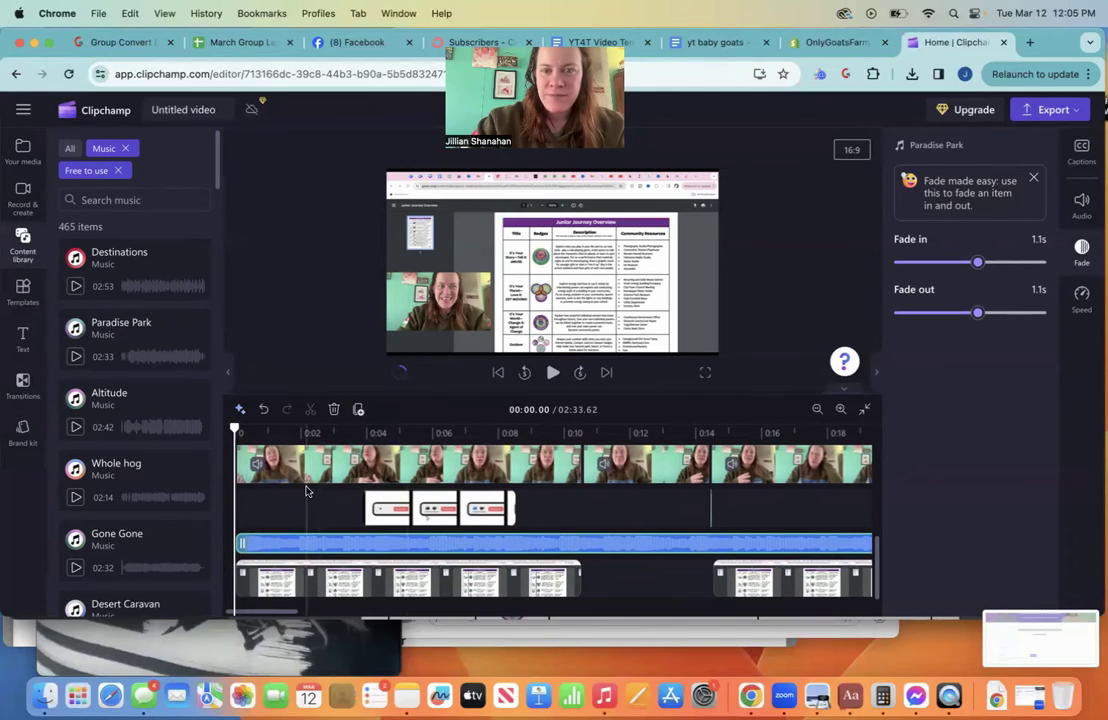
Preview the soundtrack and adjust the Paradise Park track to 2% volume and 0.3 speed.
click(551, 378)
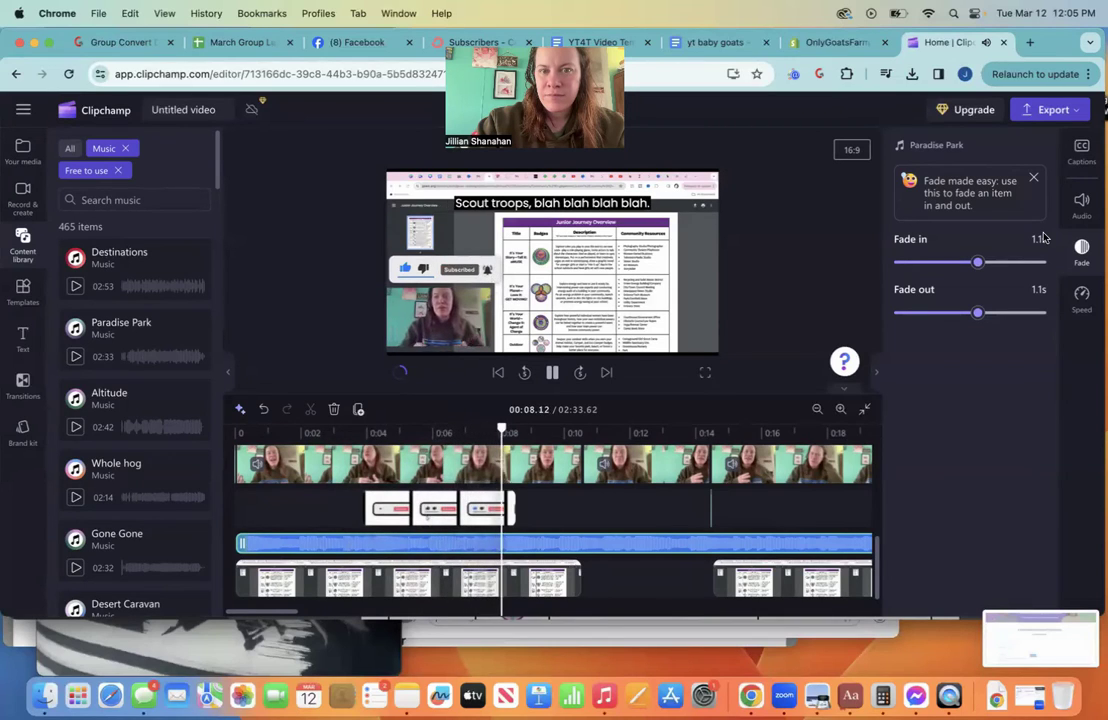
key(space)
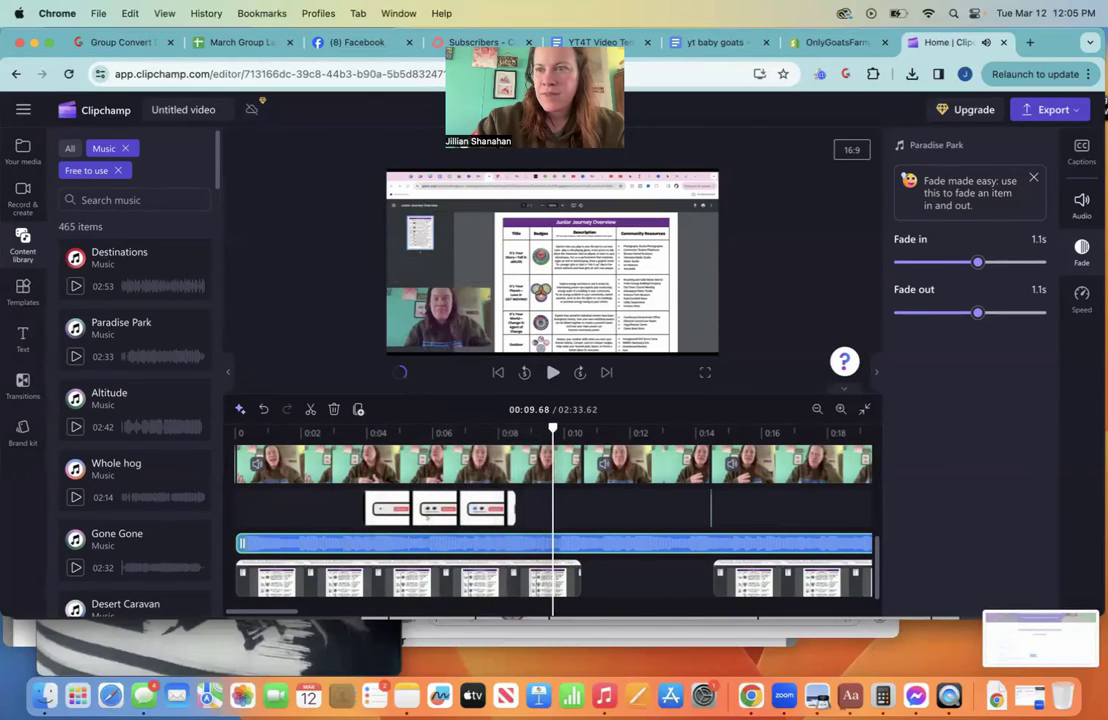
click(1082, 204)
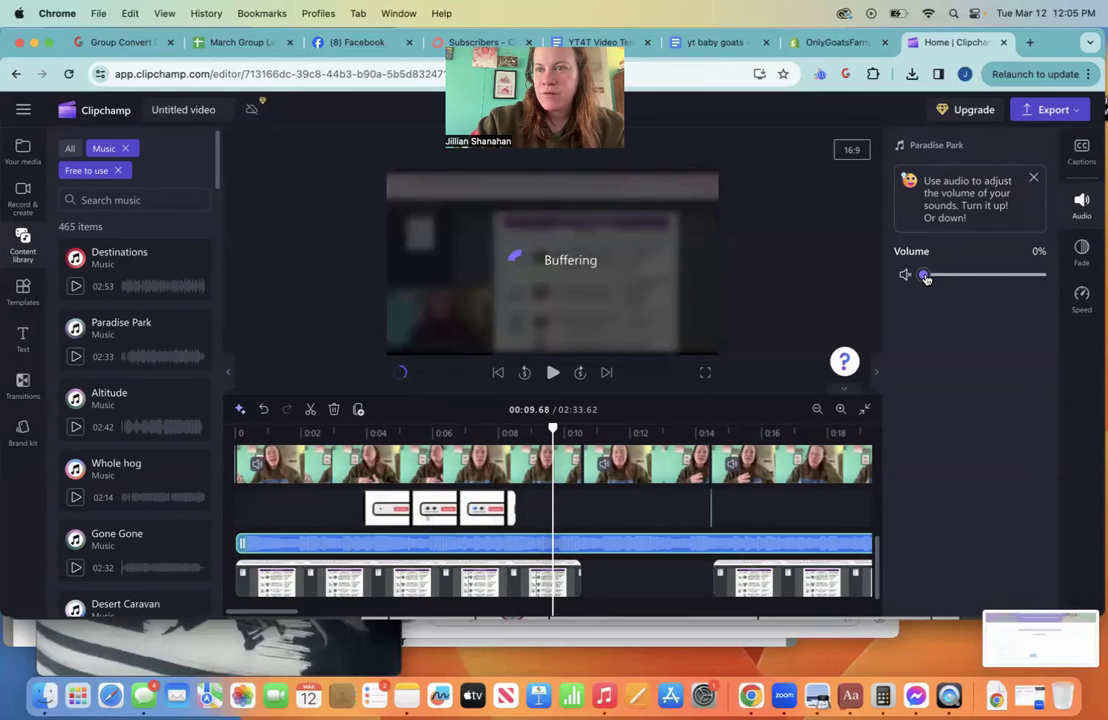
click(926, 278)
click(235, 433)
key(space)
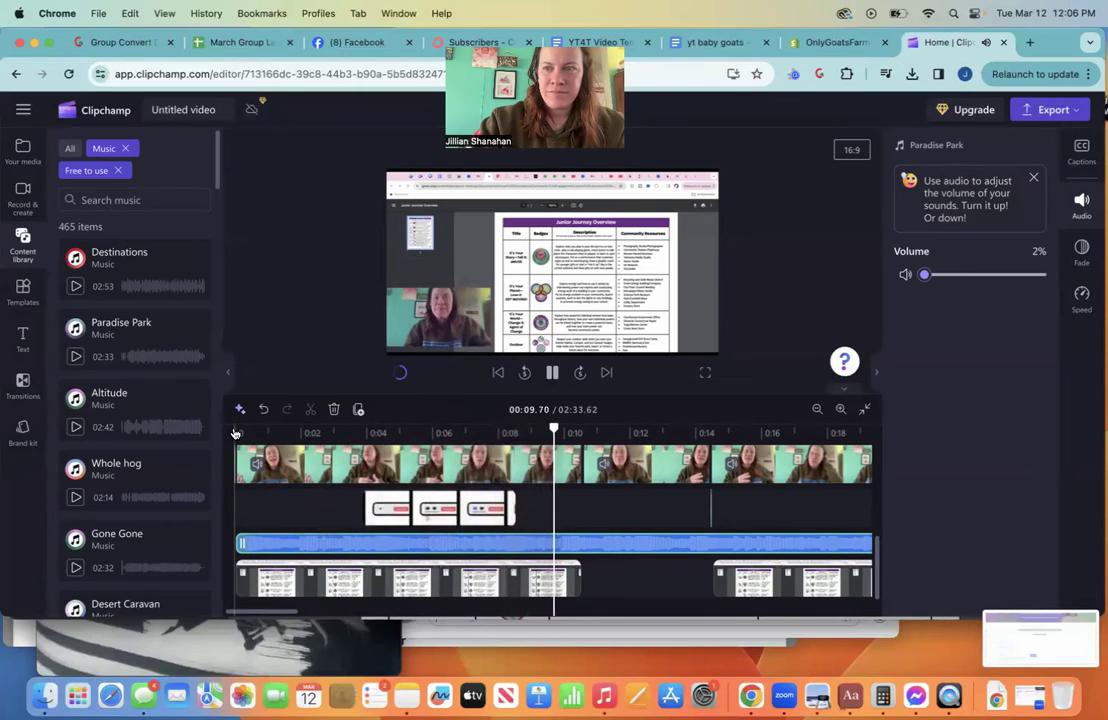
key(space)
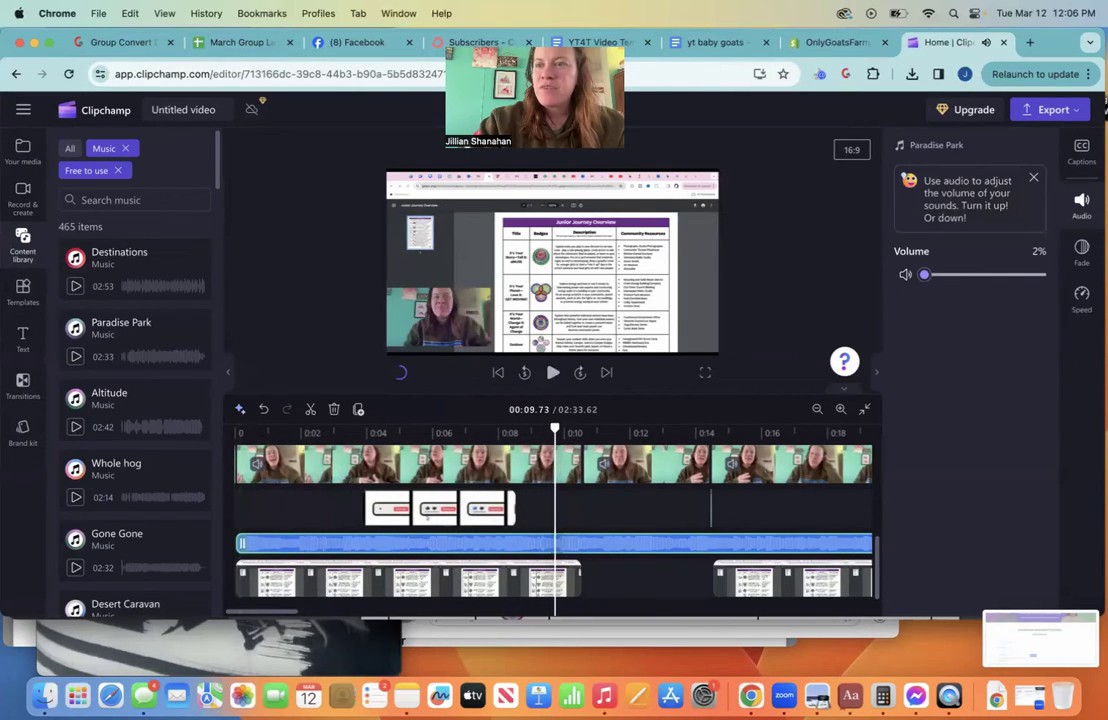
click(1081, 297)
drag(928, 287, 921, 287)
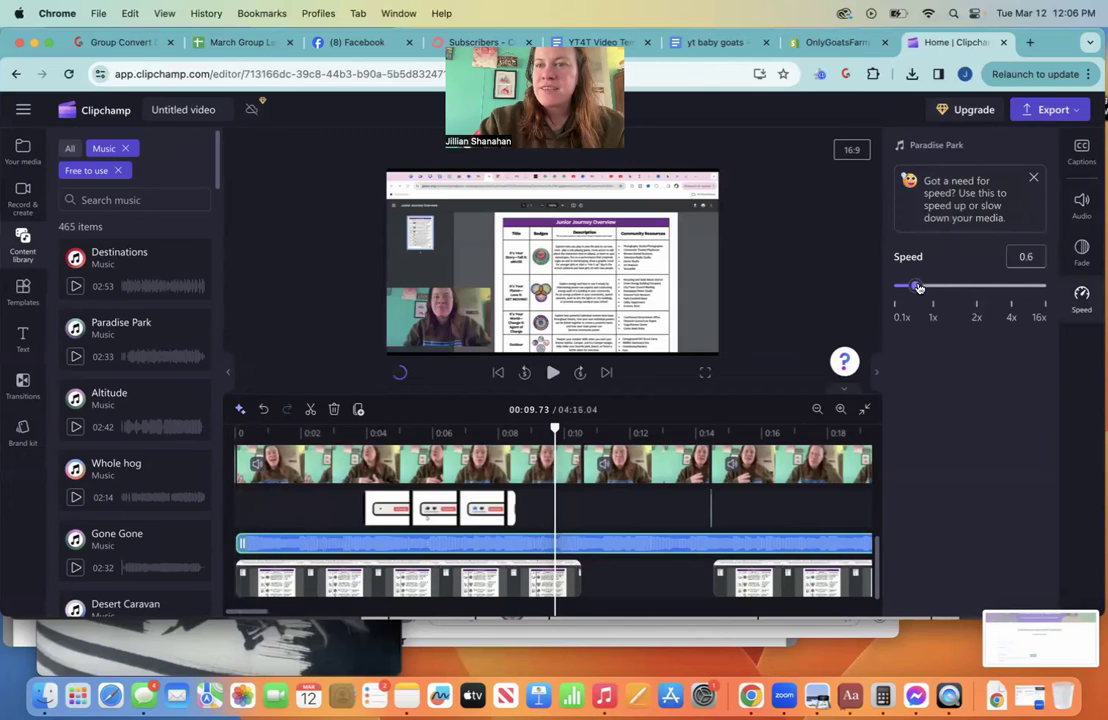
Add the YouTube template "YouTube travel diary outro - clean" and move its clips to directly after the tiger images.
click(23, 292)
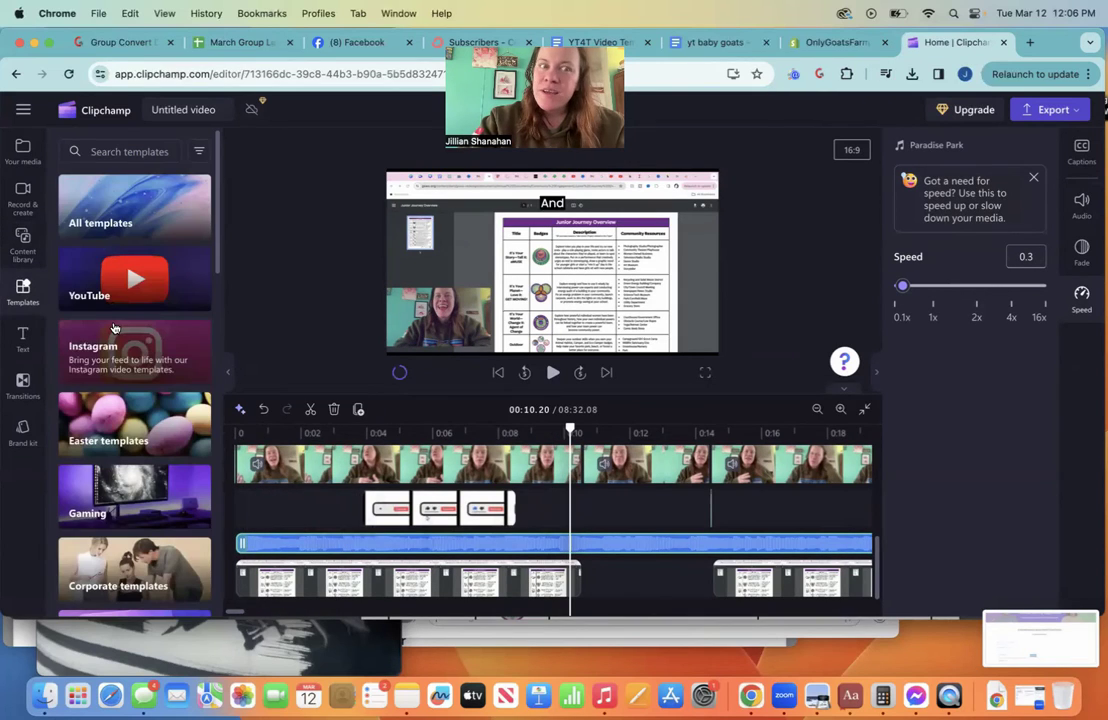
click(125, 274)
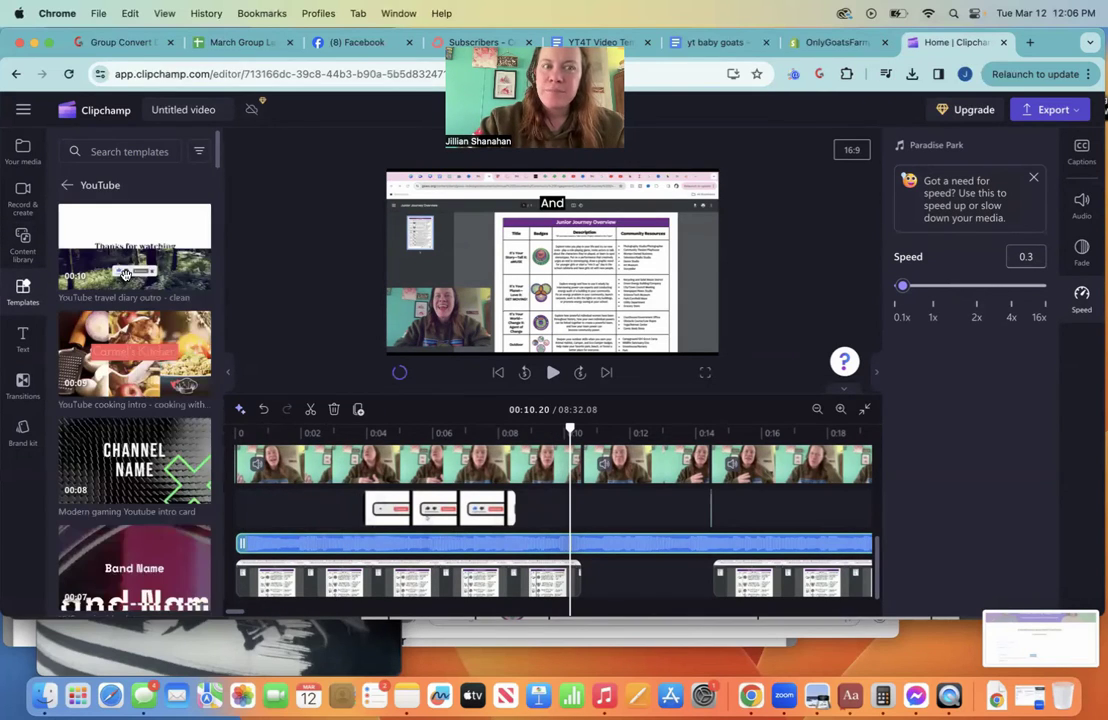
mouse_move(69, 284)
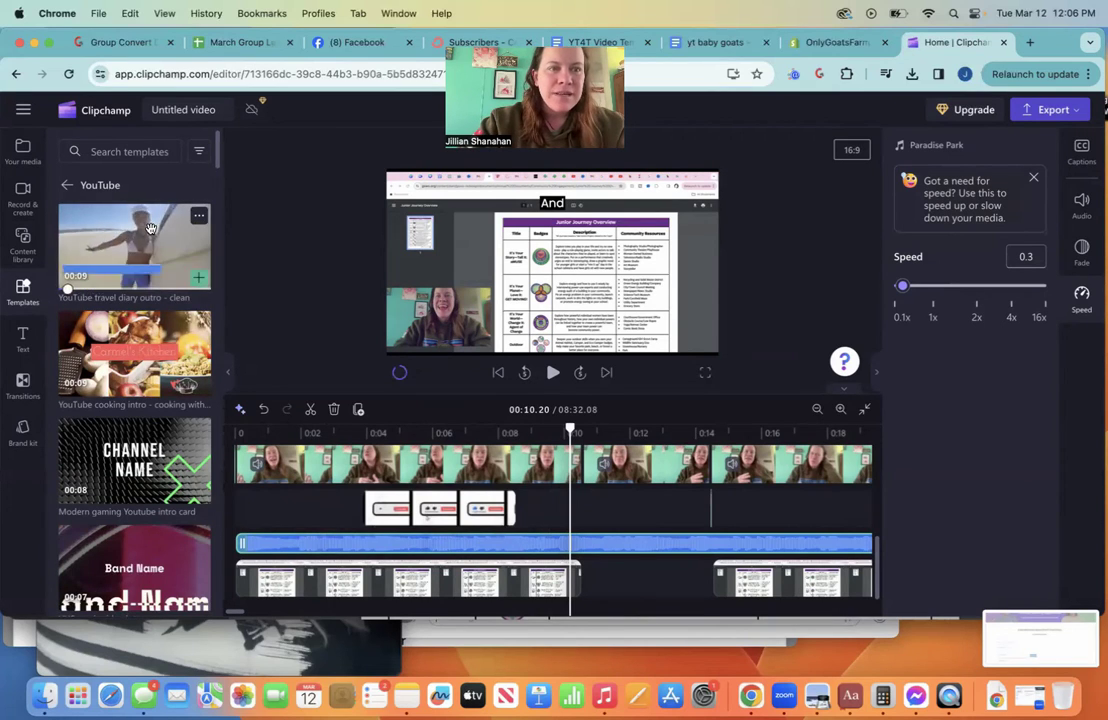
click(138, 236)
click(781, 228)
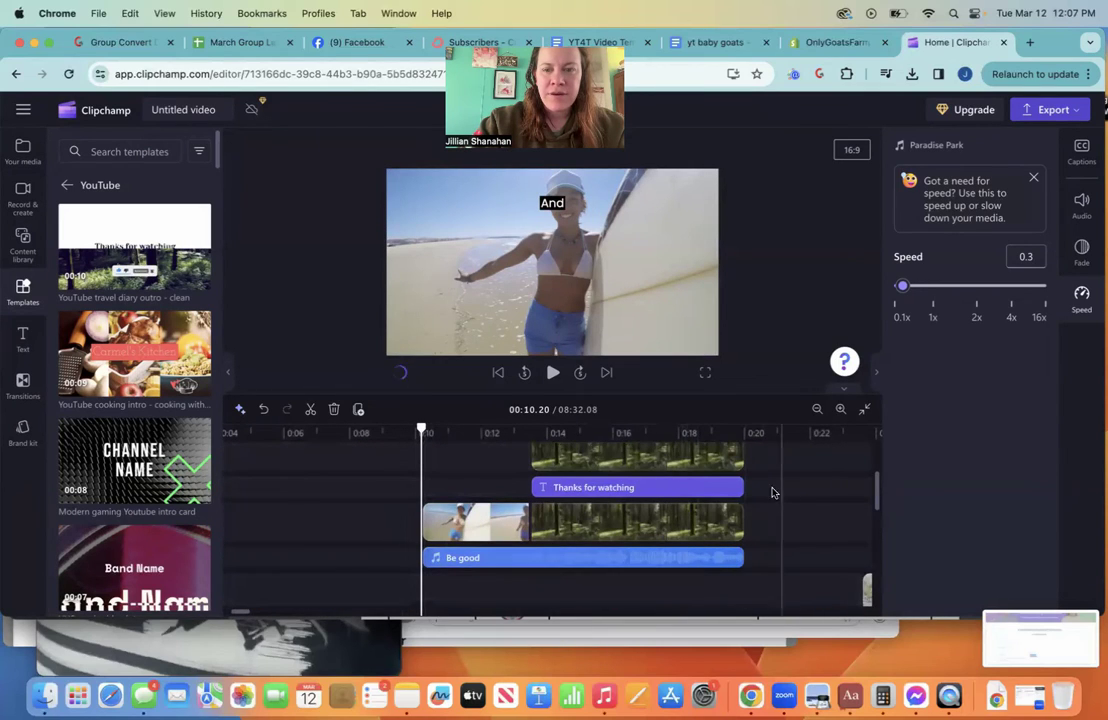
drag(416, 482, 742, 578)
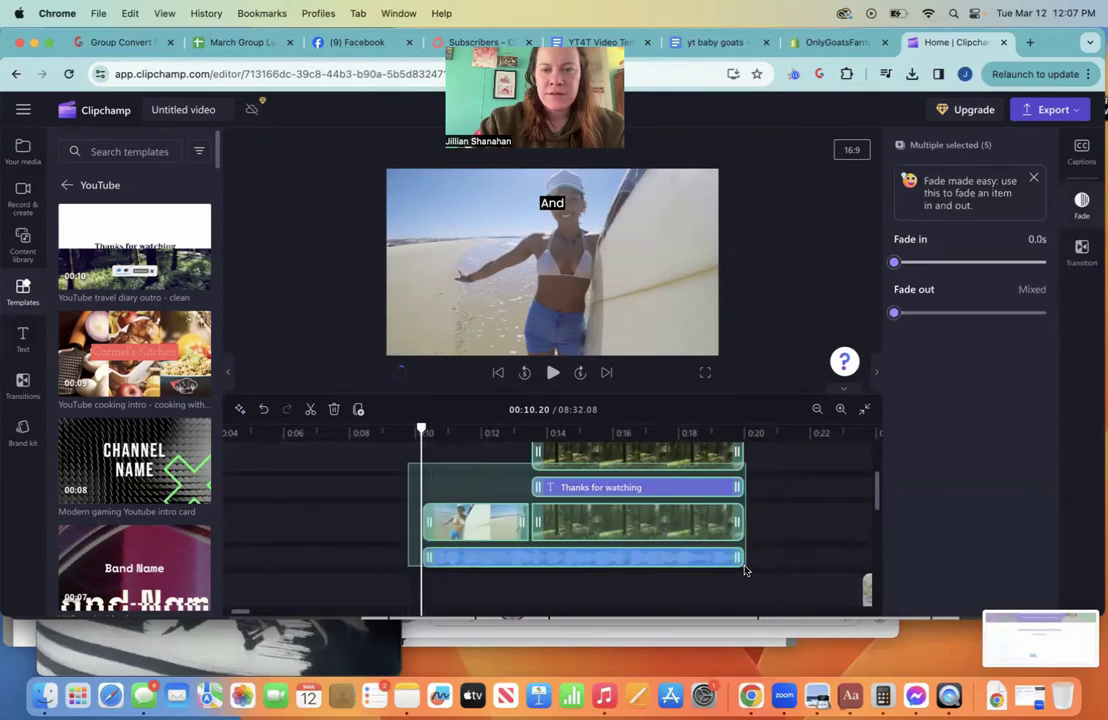
drag(700, 520, 912, 566)
Replace the outro title's text with the heading "How to be a Tiger" and the line "Want to learn how to be a tiger? Watch this next".
click(735, 555)
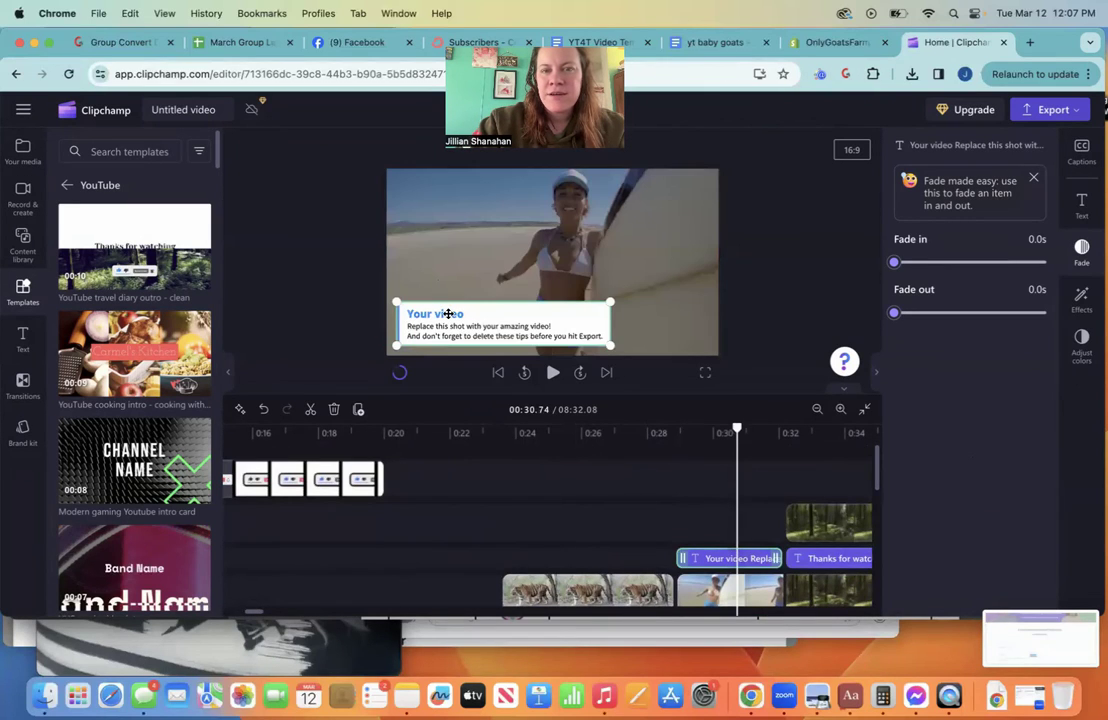
click(448, 314)
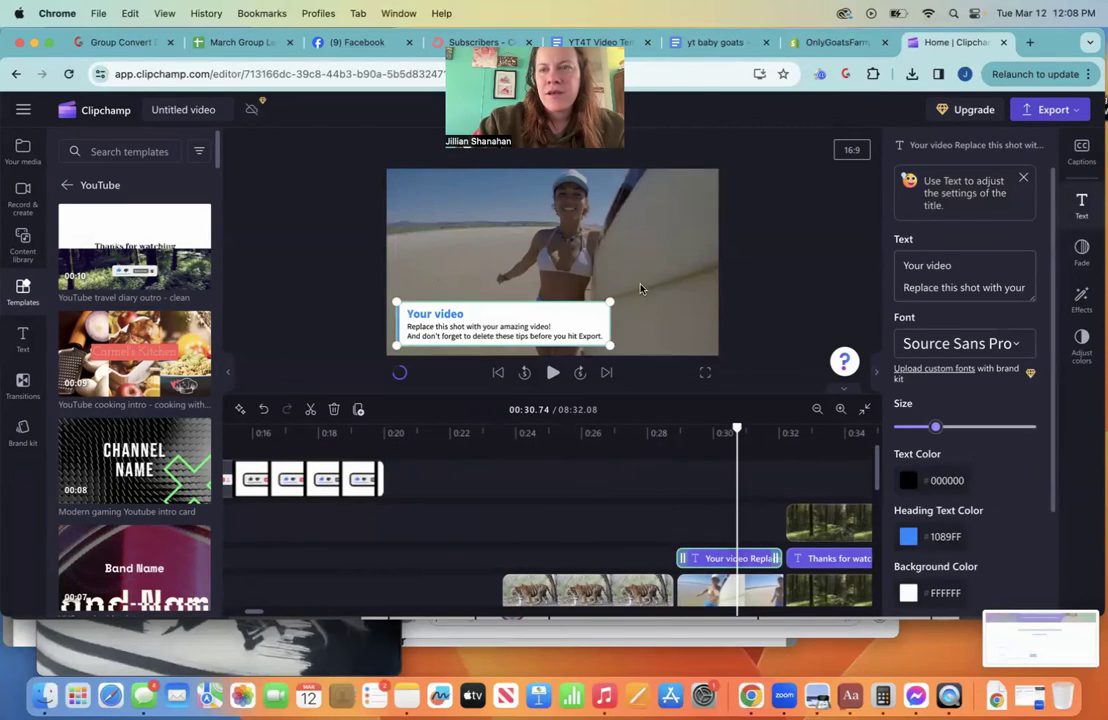
drag(948, 266, 872, 265)
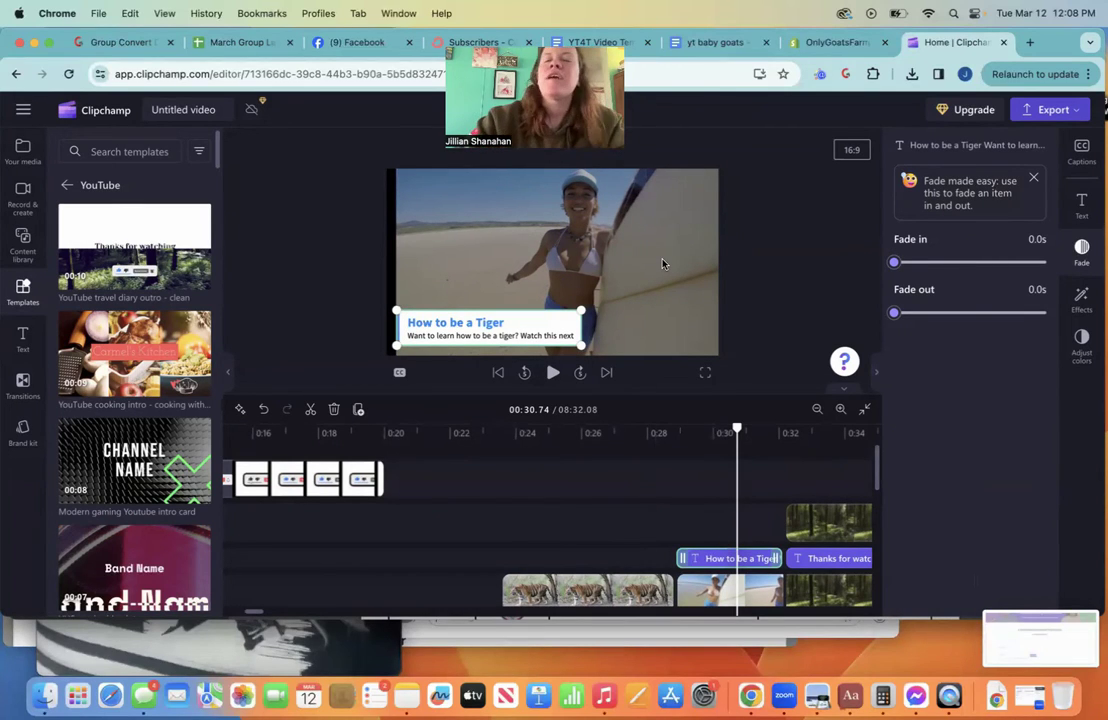
Play the outro from the end of the tiger images to check it.
scroll(736, 507, down, 3)
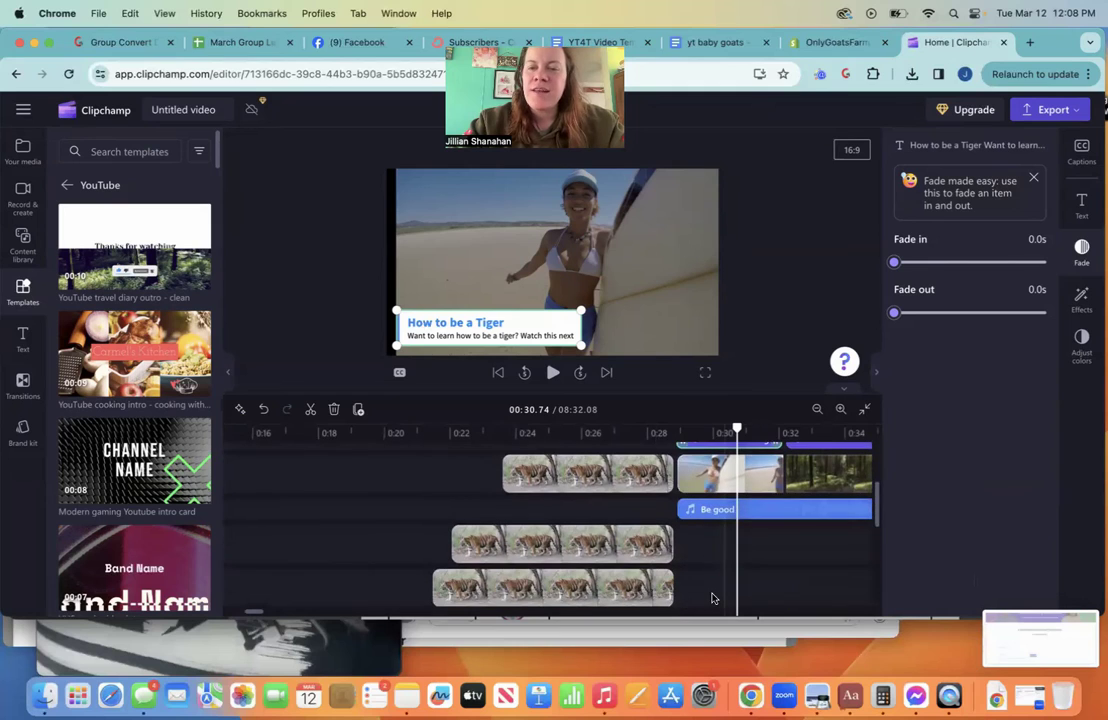
click(660, 430)
key(space)
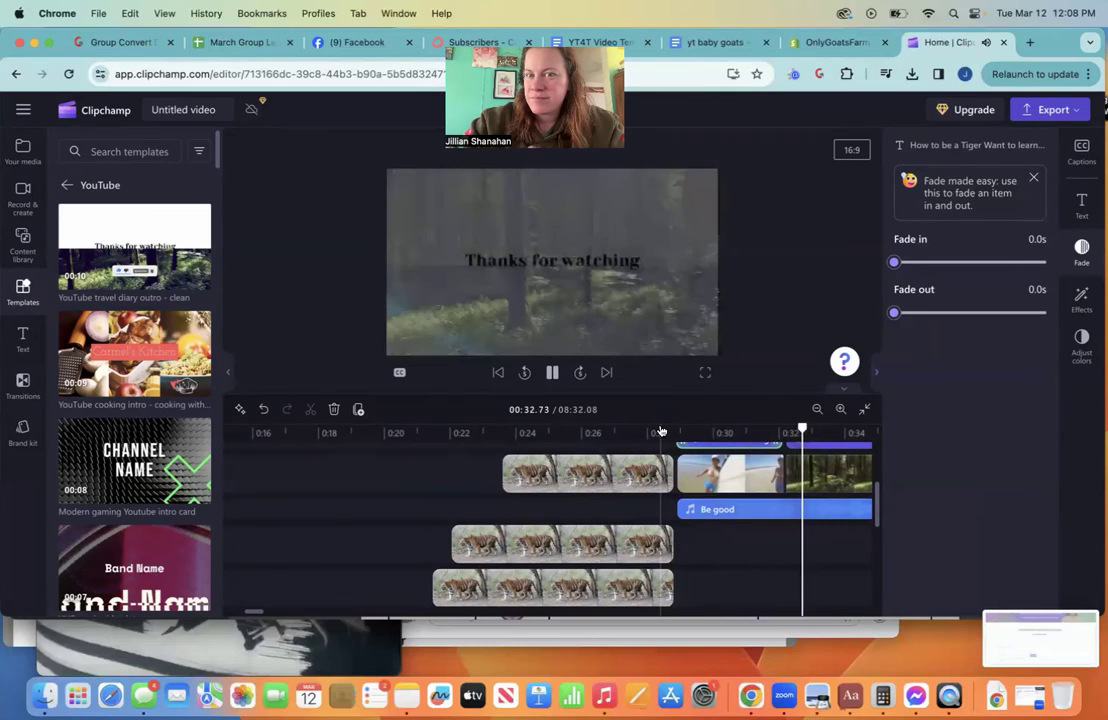
Stop the outro playback and look through the other YouTube templates, including the intro cards.
key(space)
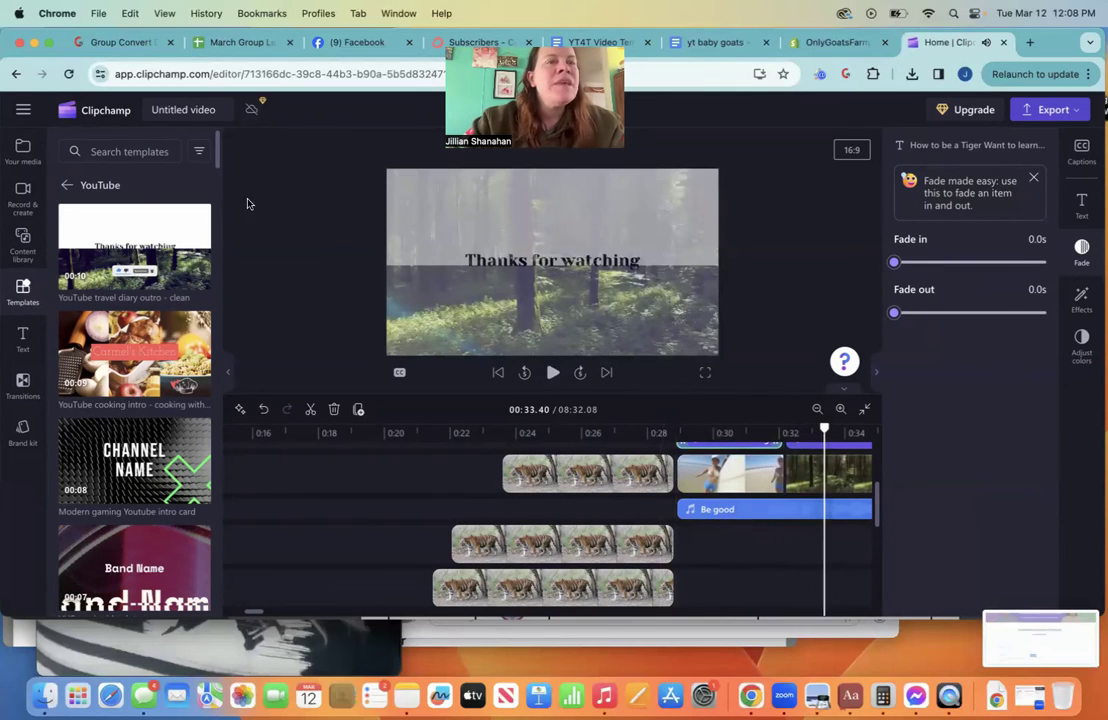
scroll(130, 384, down, 5)
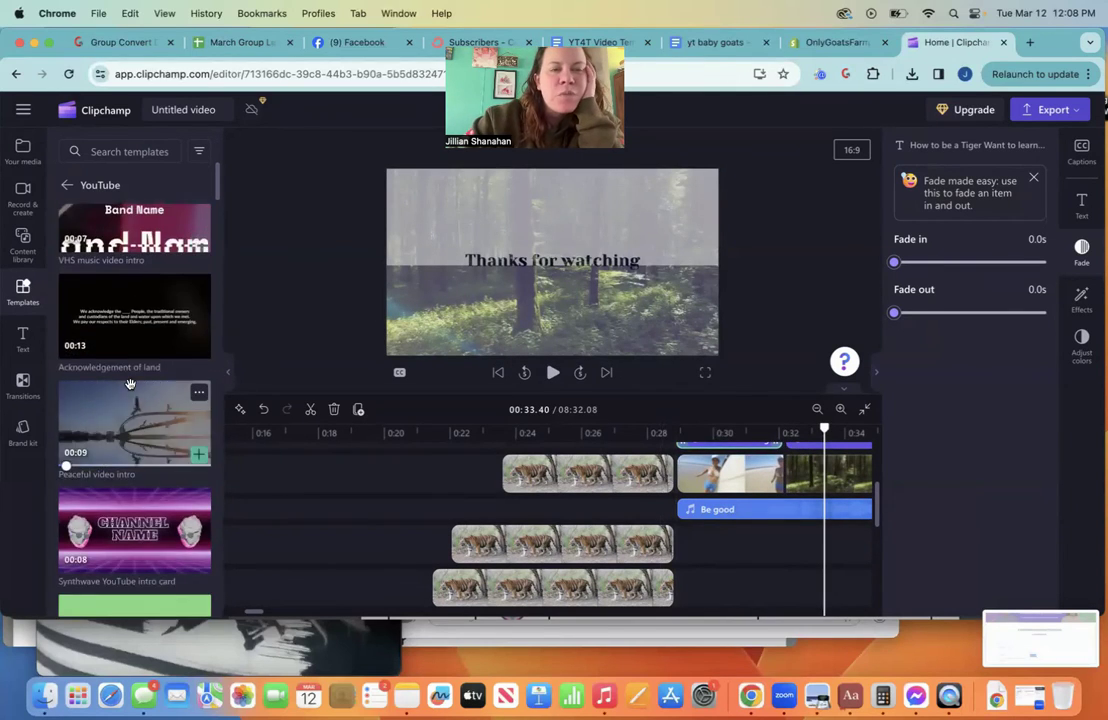
scroll(130, 384, up, 1)
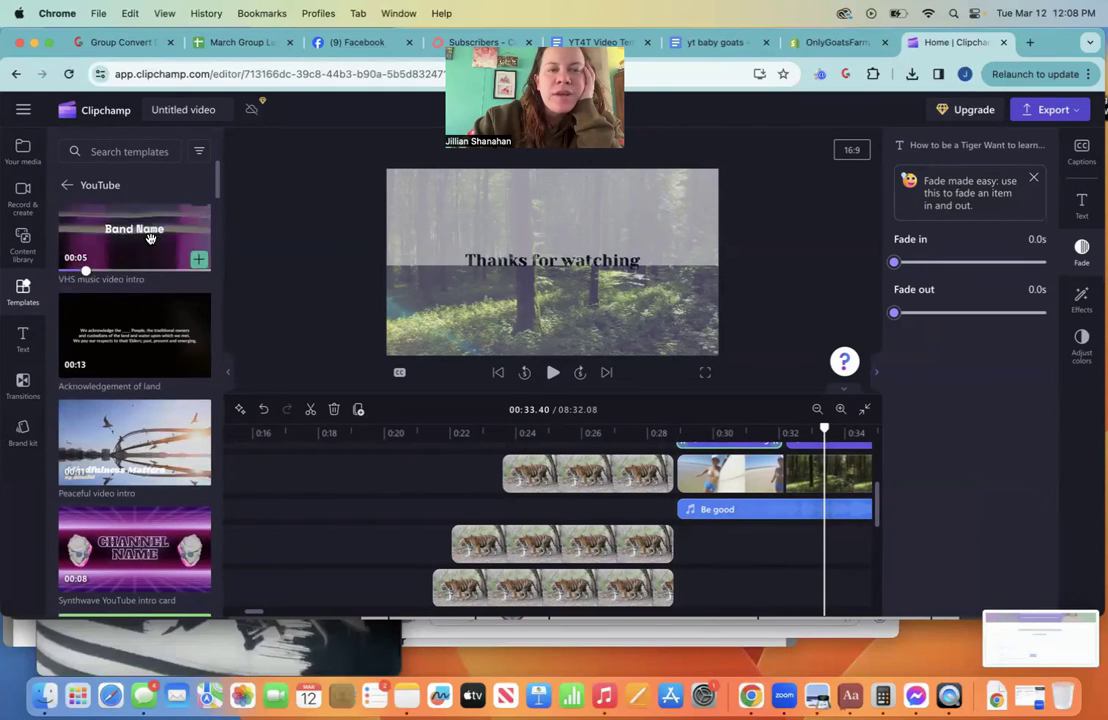
Add the Circular title near the start of the timeline, above the TV VCR sound, and open its text settings.
scroll(354, 596, left, 10)
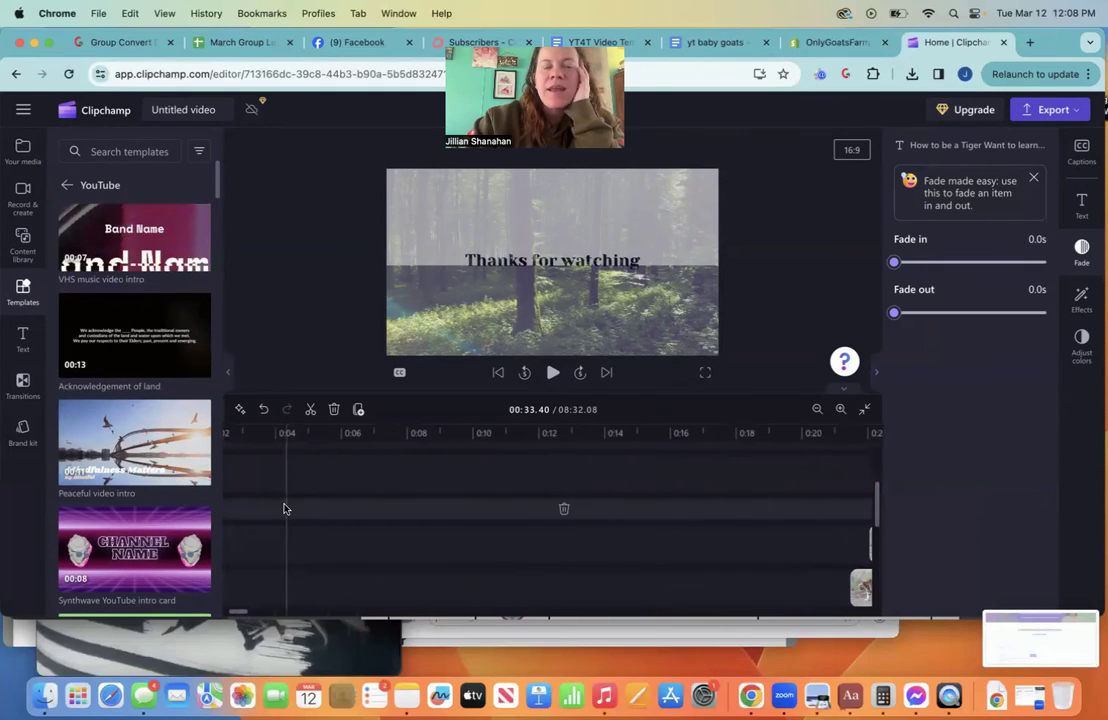
scroll(321, 518, left, 3)
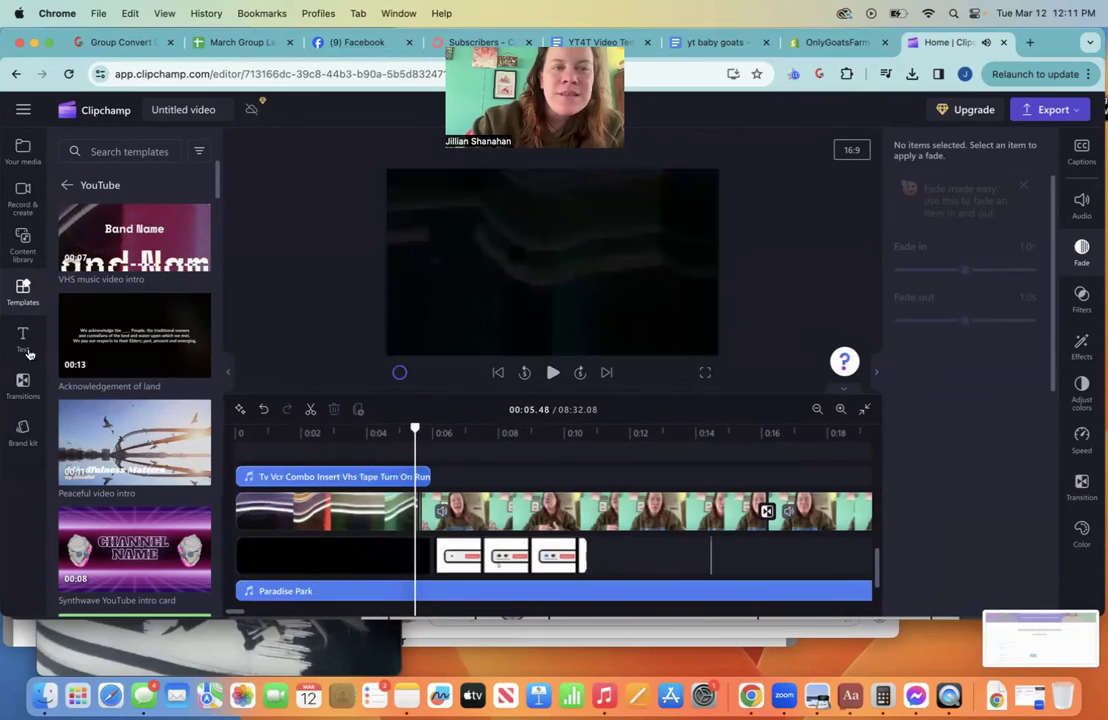
click(22, 338)
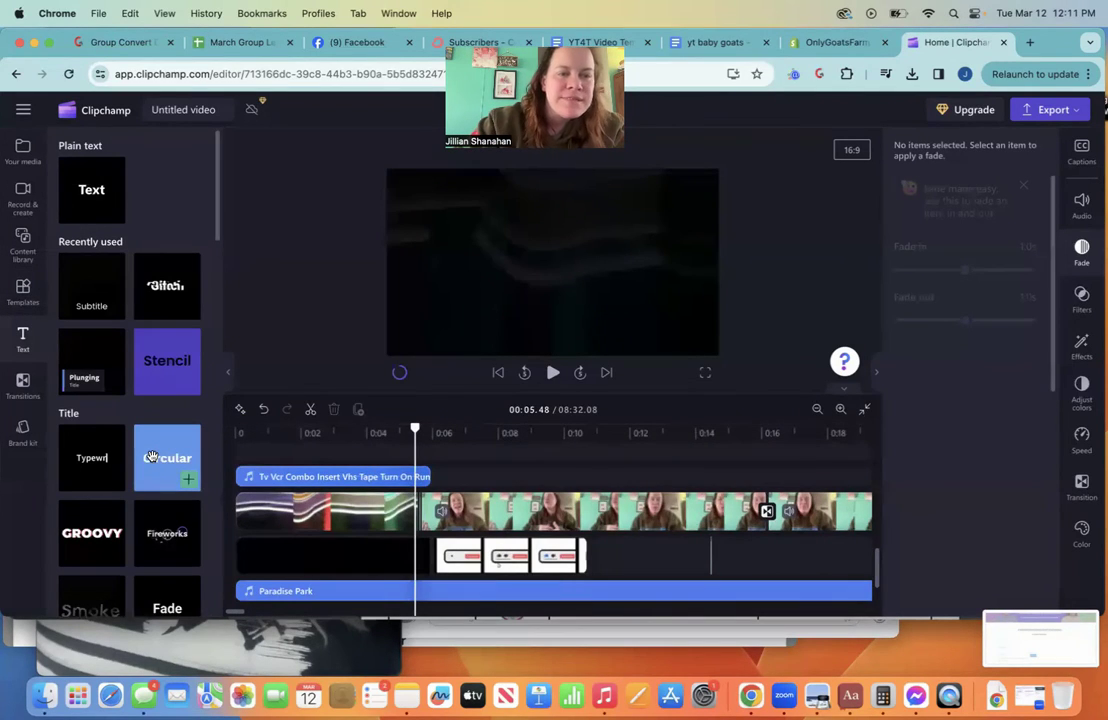
drag(151, 457, 256, 549)
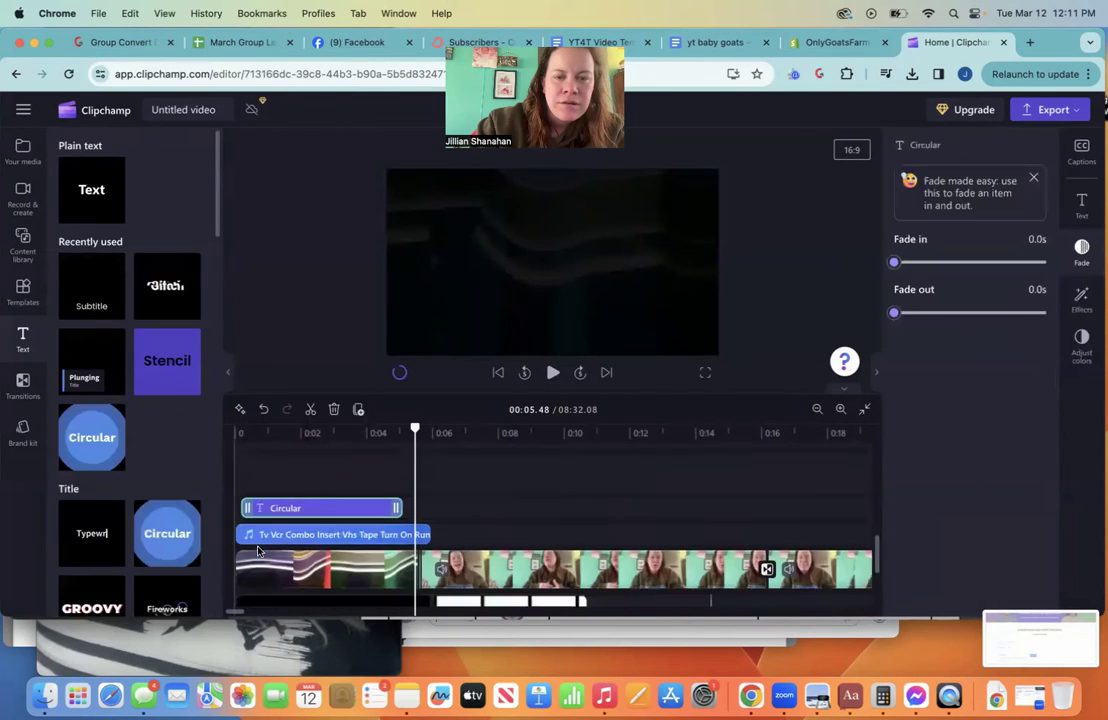
click(293, 456)
click(557, 265)
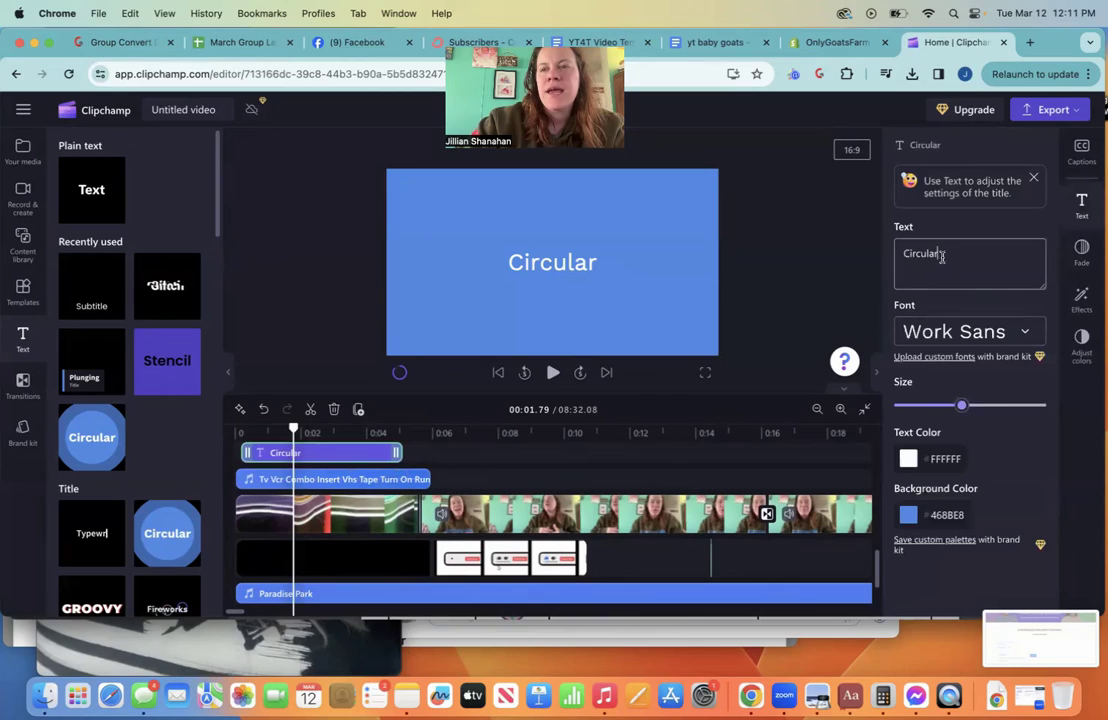
Replace the Circular title's text with "Junior Girl Scouts".
drag(942, 255, 889, 259)
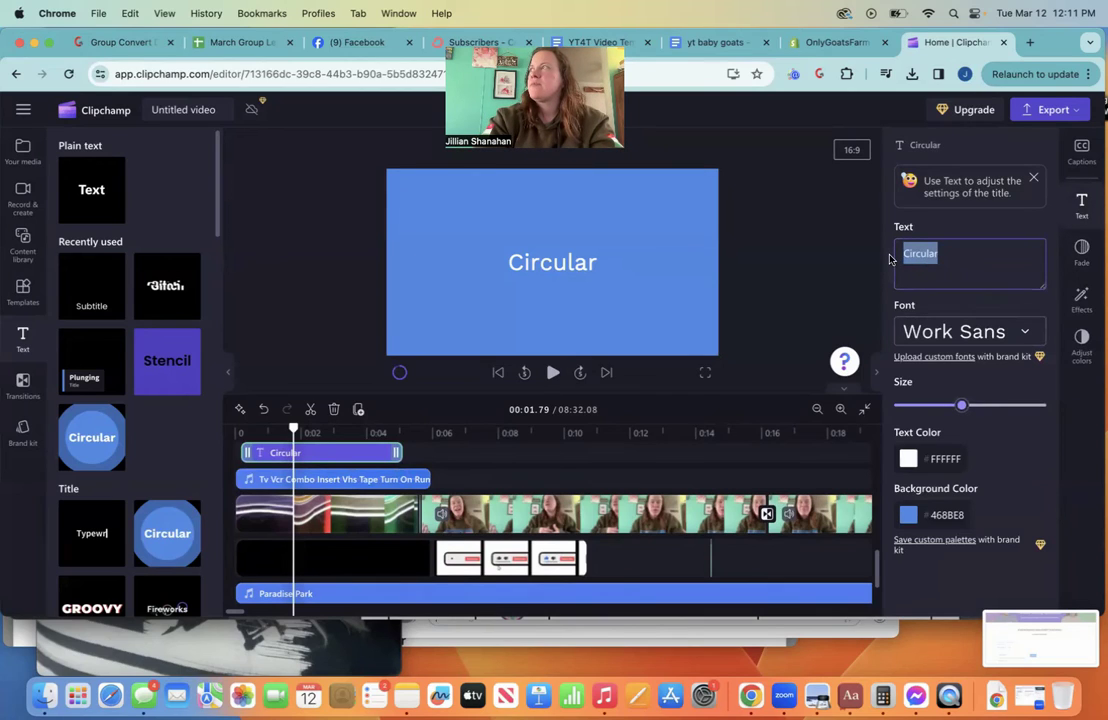
text(How)
key(BackSpace)
key(BackSpace)
key(BackSpace)
text(Juniro)
key(BackSpace)
key(BackSpace)
text(or Girl Scouts)
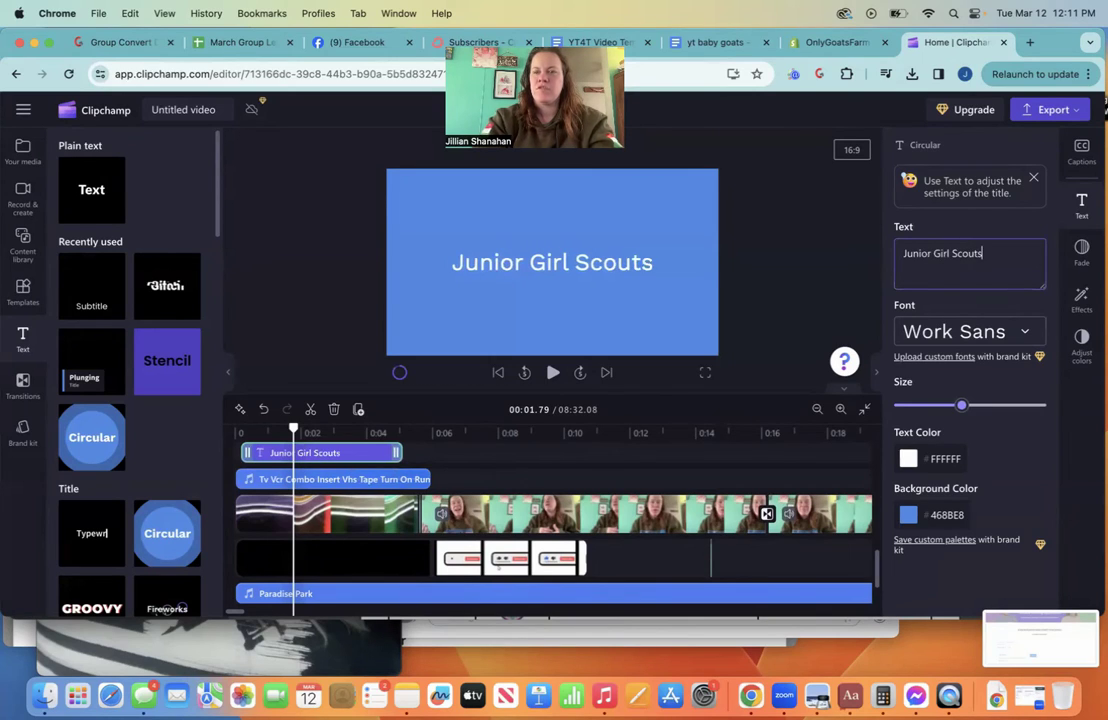
Set the title's background to the default medium green and play the video from the beginning to check it.
click(910, 516)
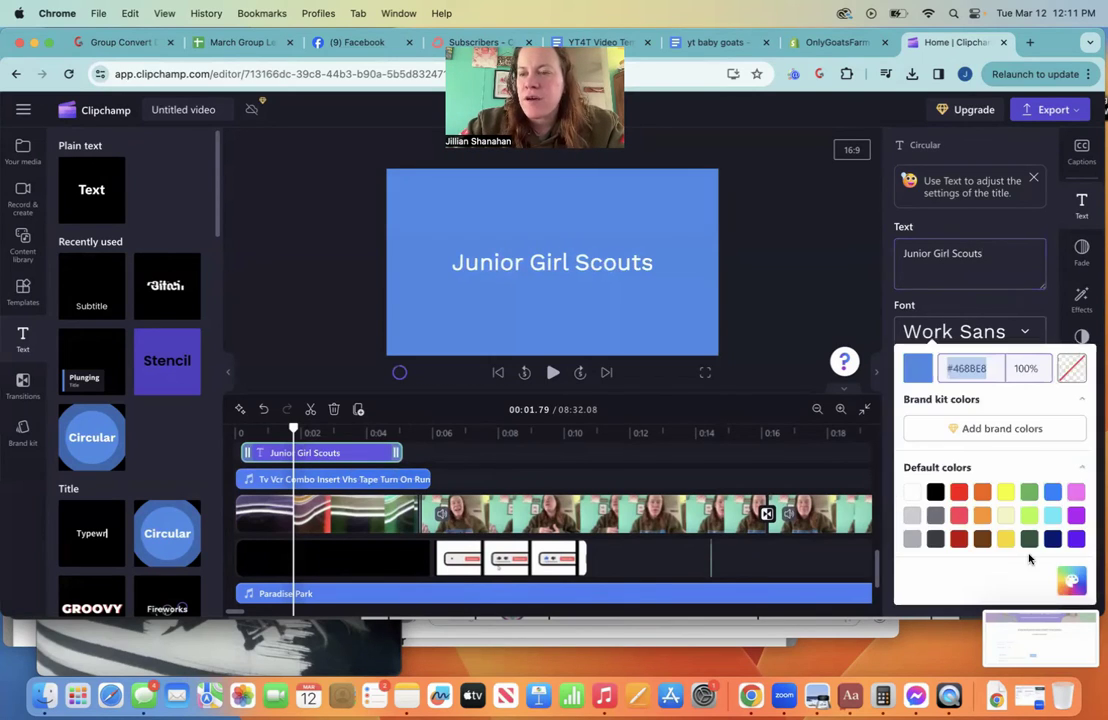
click(1031, 493)
click(862, 405)
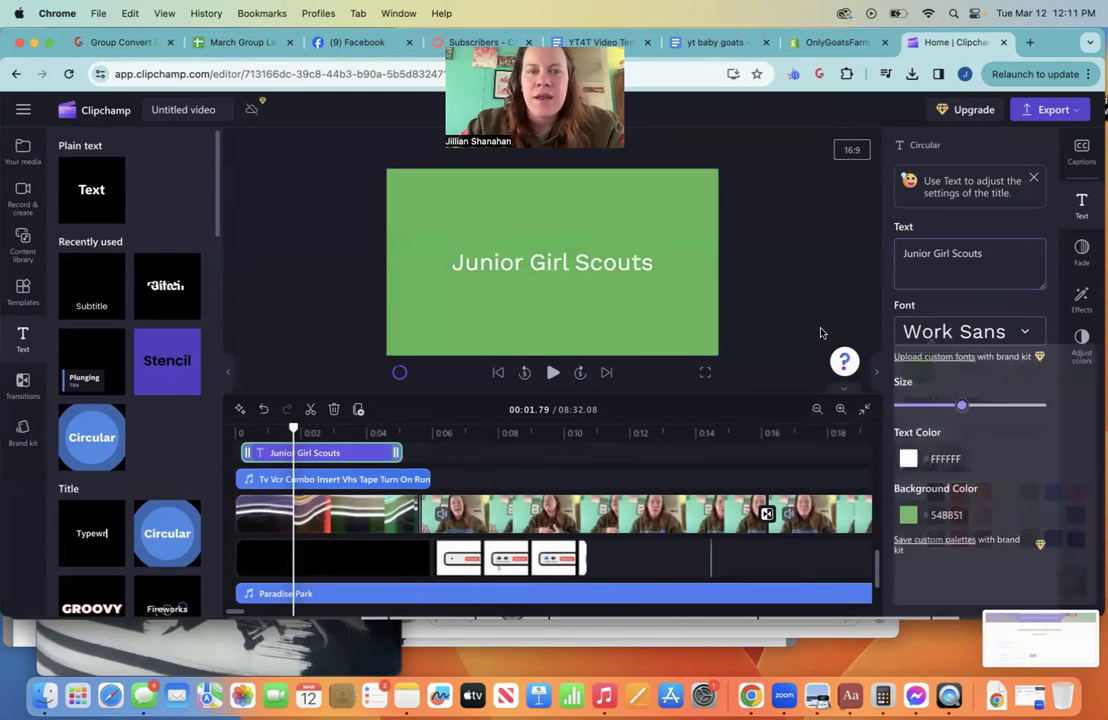
click(239, 427)
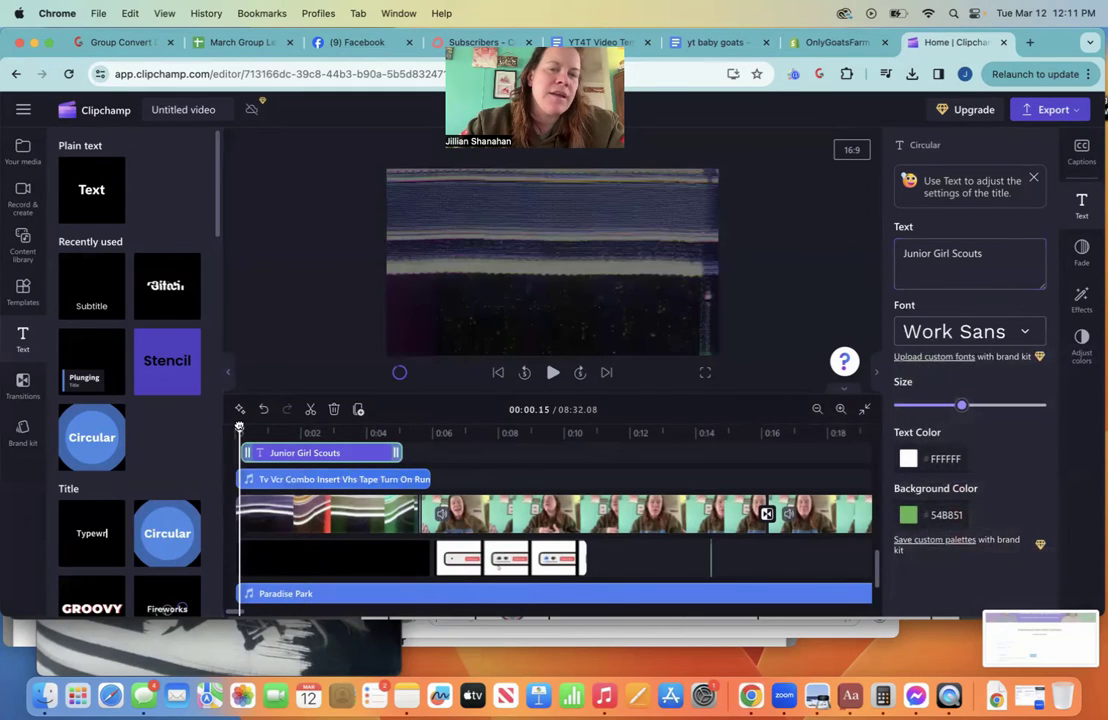
key(space)
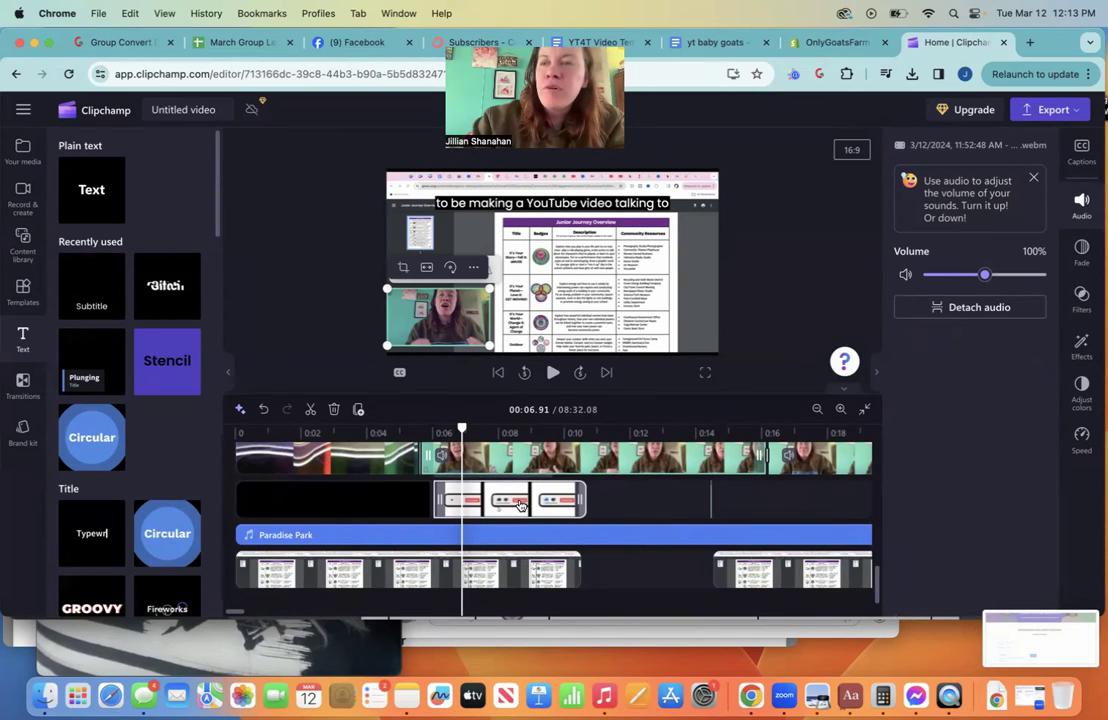
Detach the audio from the first webcam clip after the TV static intro.
click(951, 309)
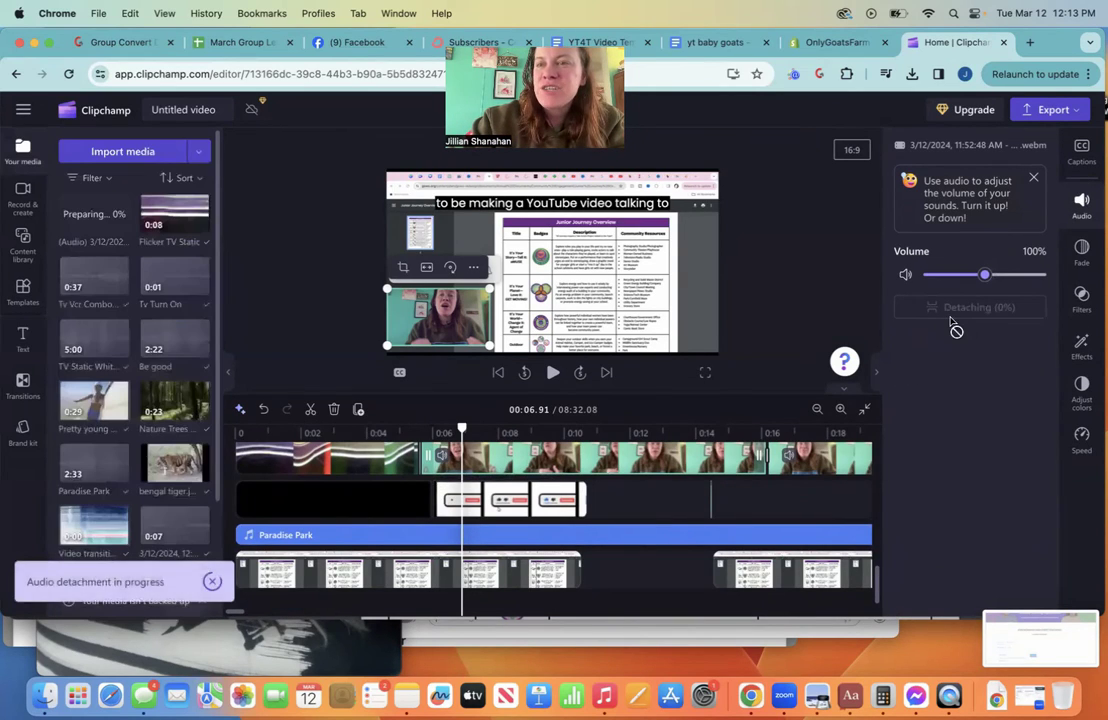